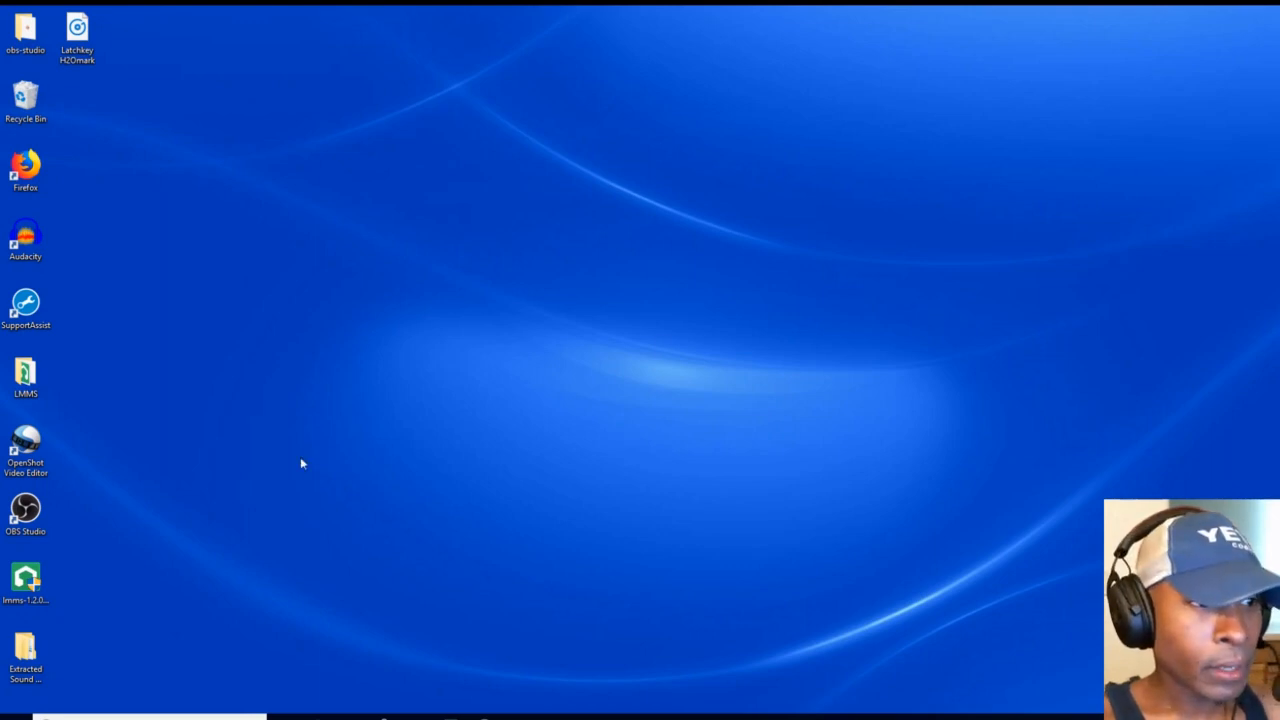
- Go to the Desktop in File Explorer and create a new folder
{"action": "left_click", "coordinate": [26, 378]}
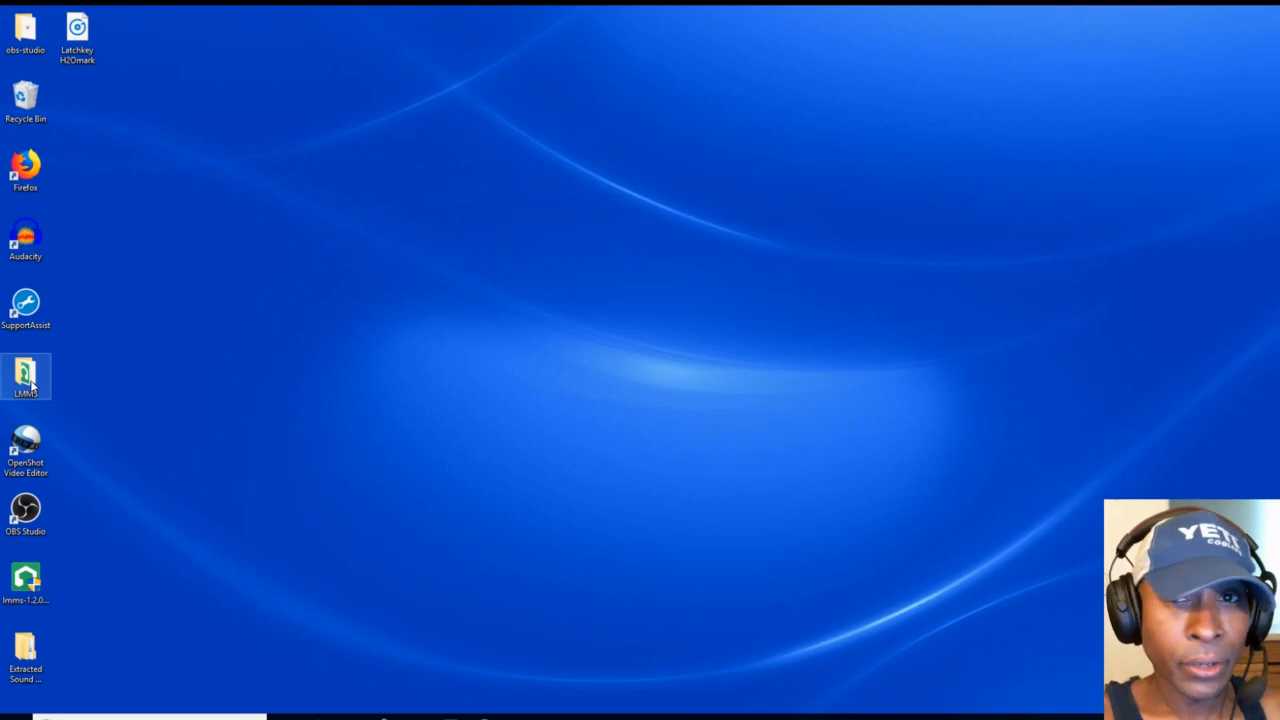
{"action": "left_click", "coordinate": [25, 306]}
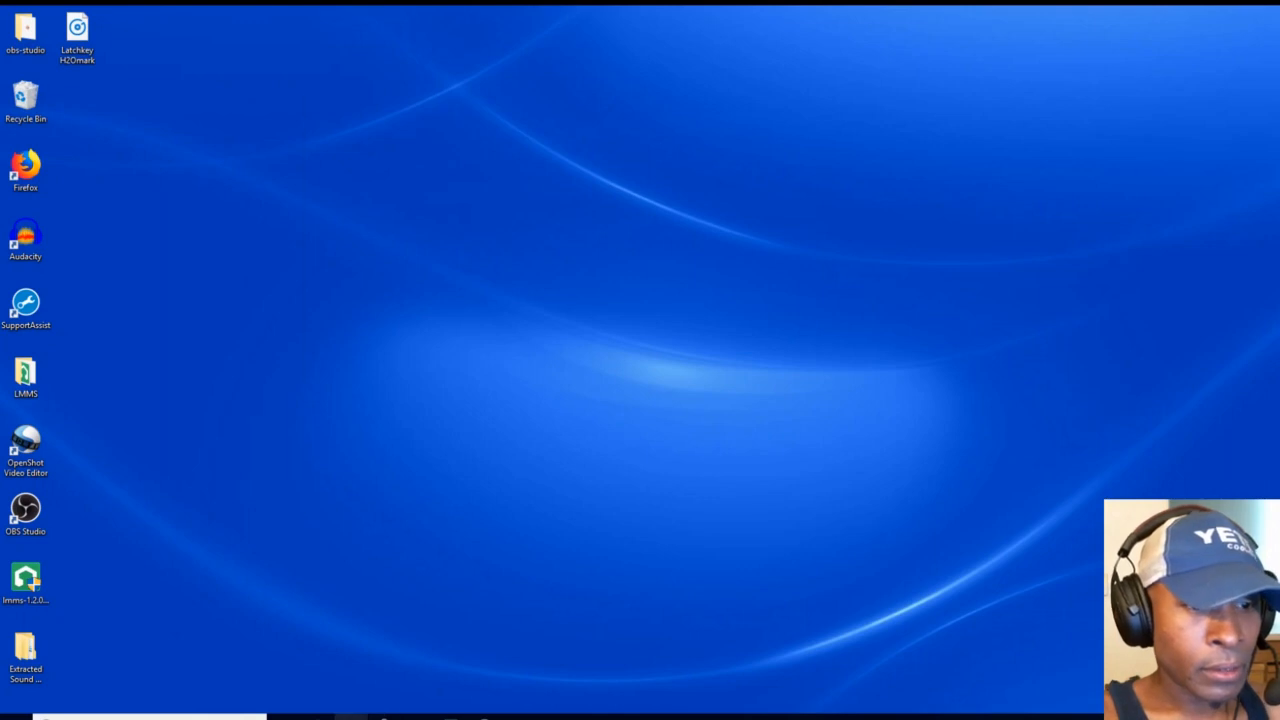
{"action": "left_click", "coordinate": [350, 716]}
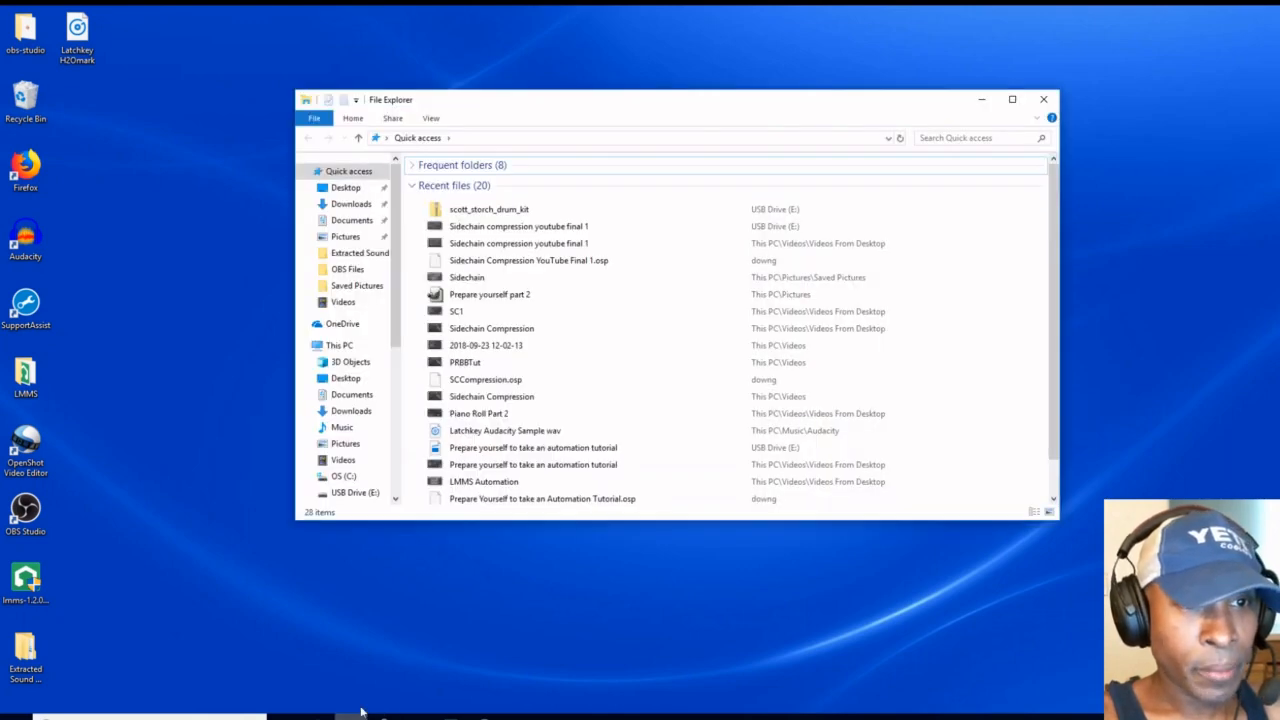
{"action": "left_click", "coordinate": [345, 188]}
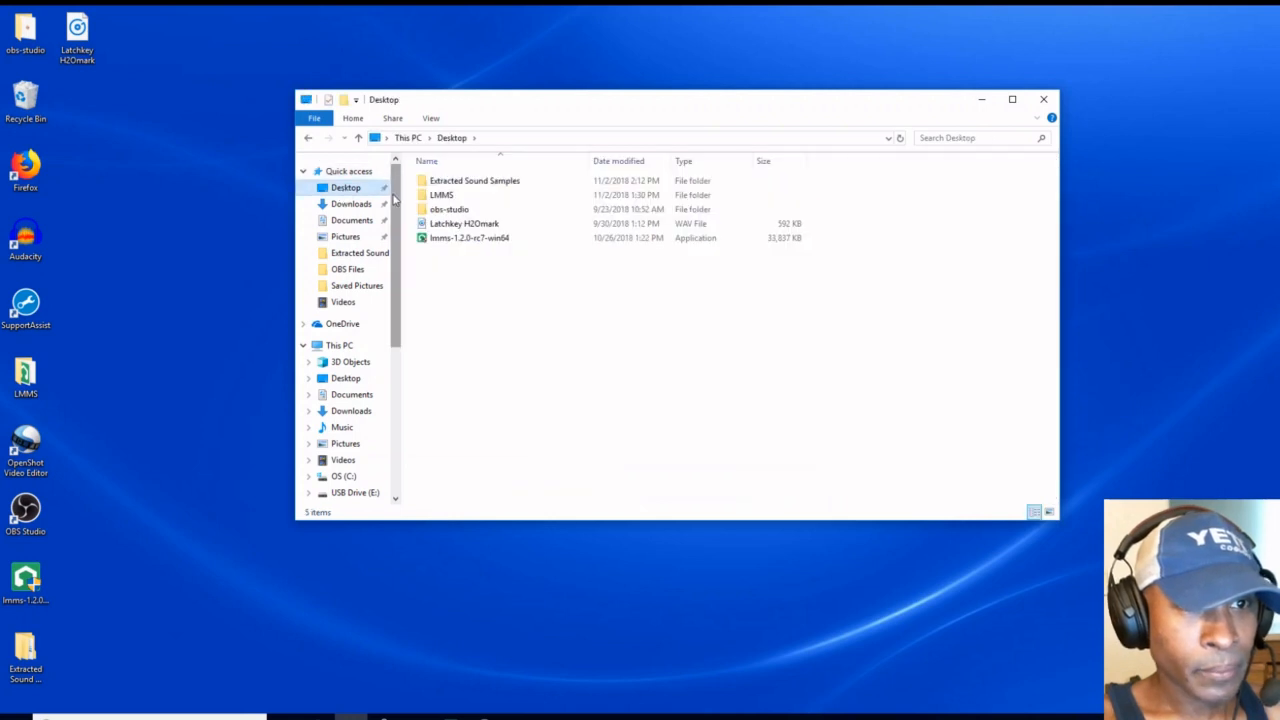
{"action": "left_click", "coordinate": [342, 100]}
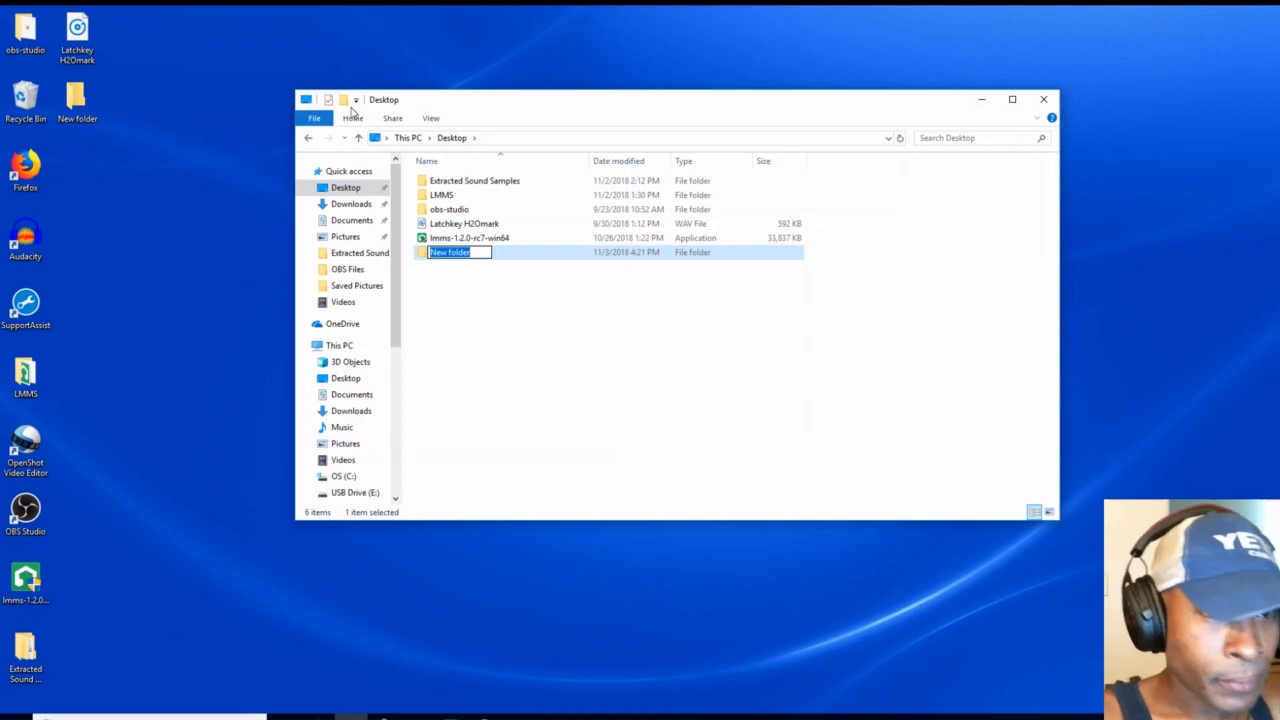
- Name the folder 'Zyn Sample Guitar' and close File Explorer
{"action": "key", "text": "BackSpace"}
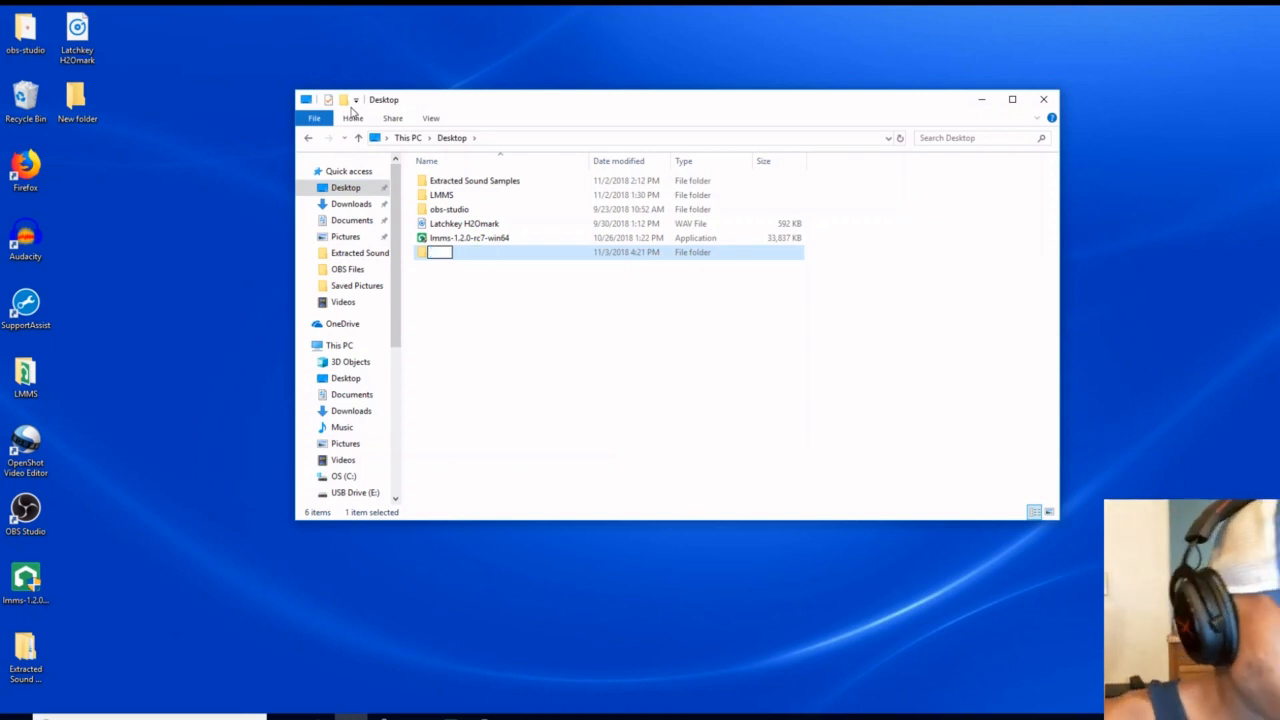
{"action": "type", "text": "Zyn"}
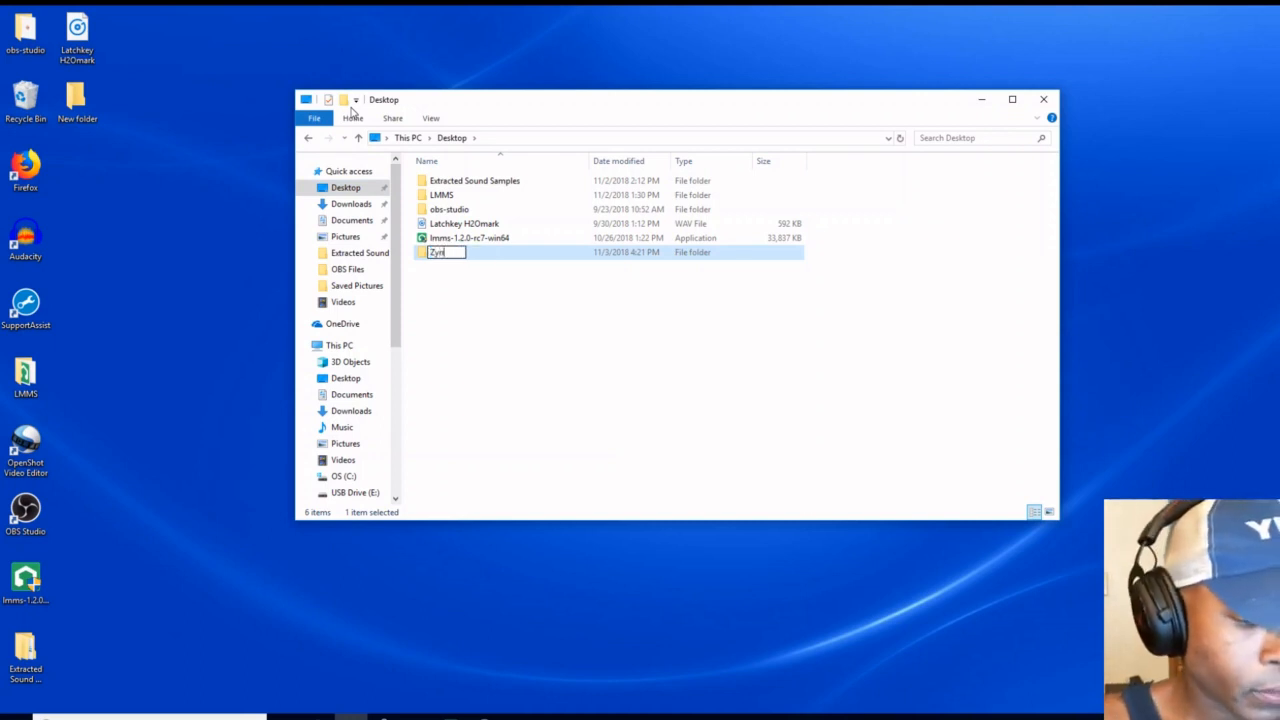
{"action": "type", "text": " Sam"}
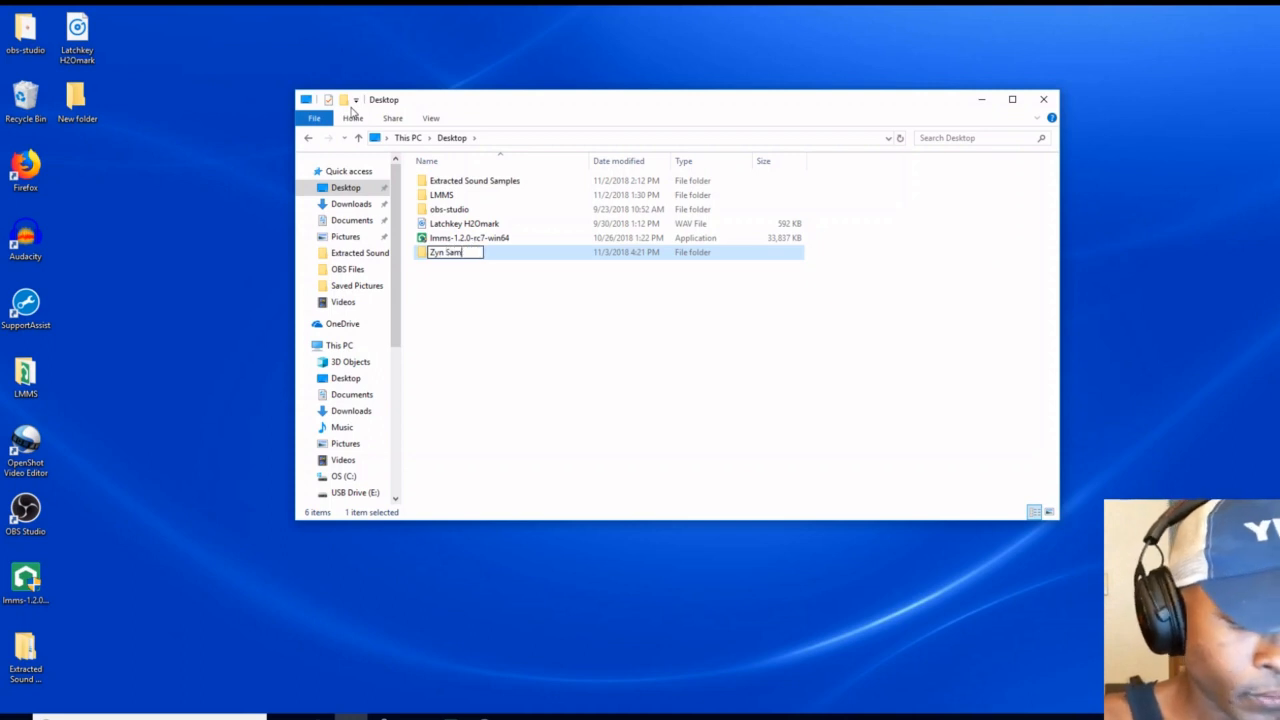
{"action": "type", "text": "ple"}
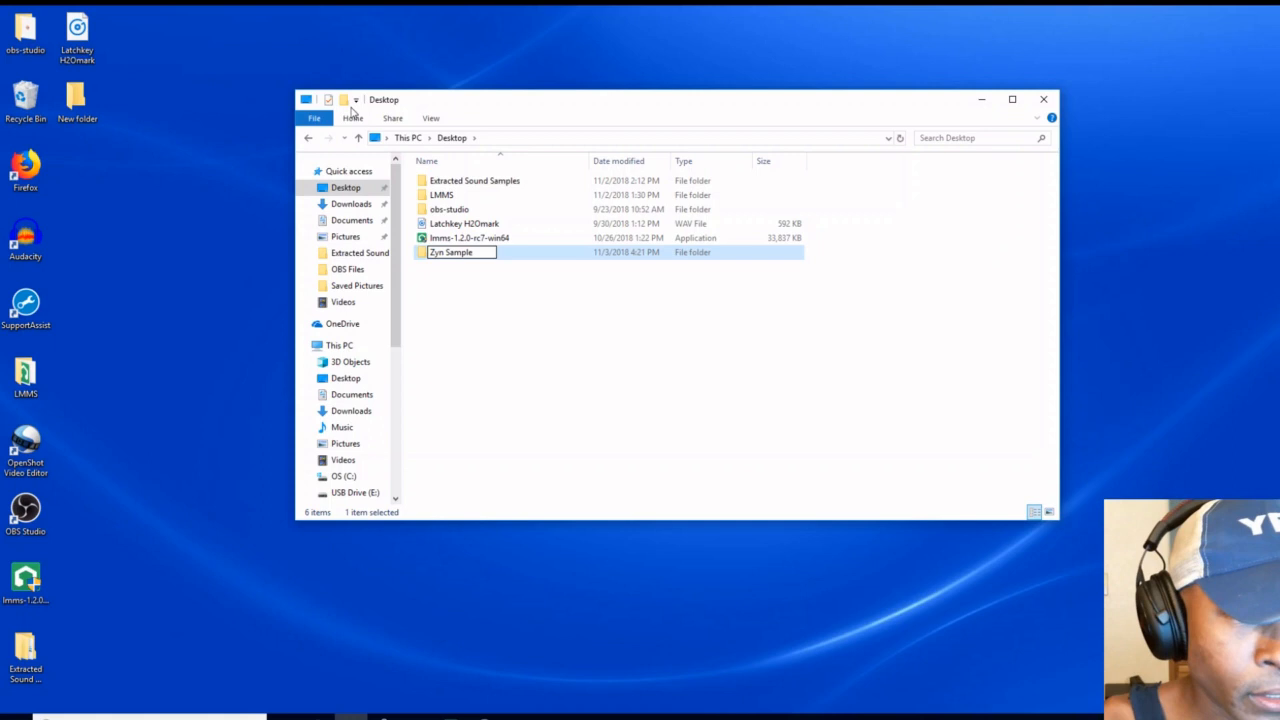
{"action": "type", "text": " Gui"}
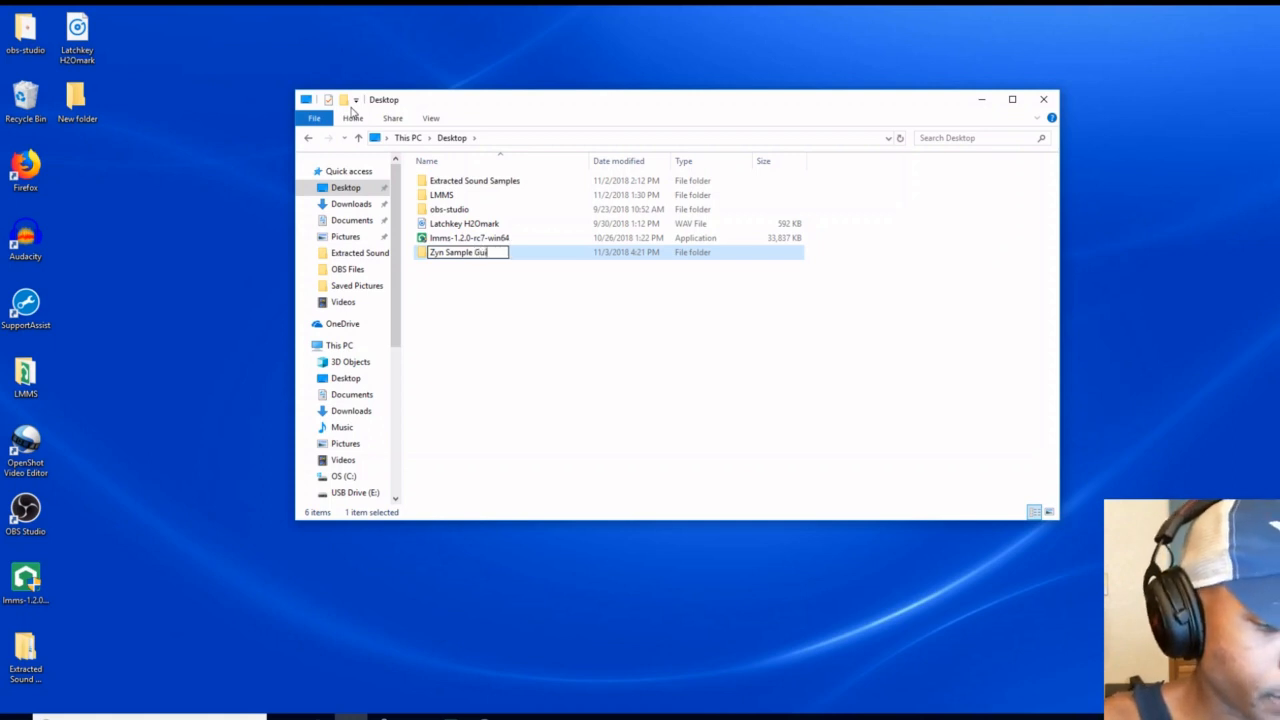
{"action": "type", "text": "tar"}
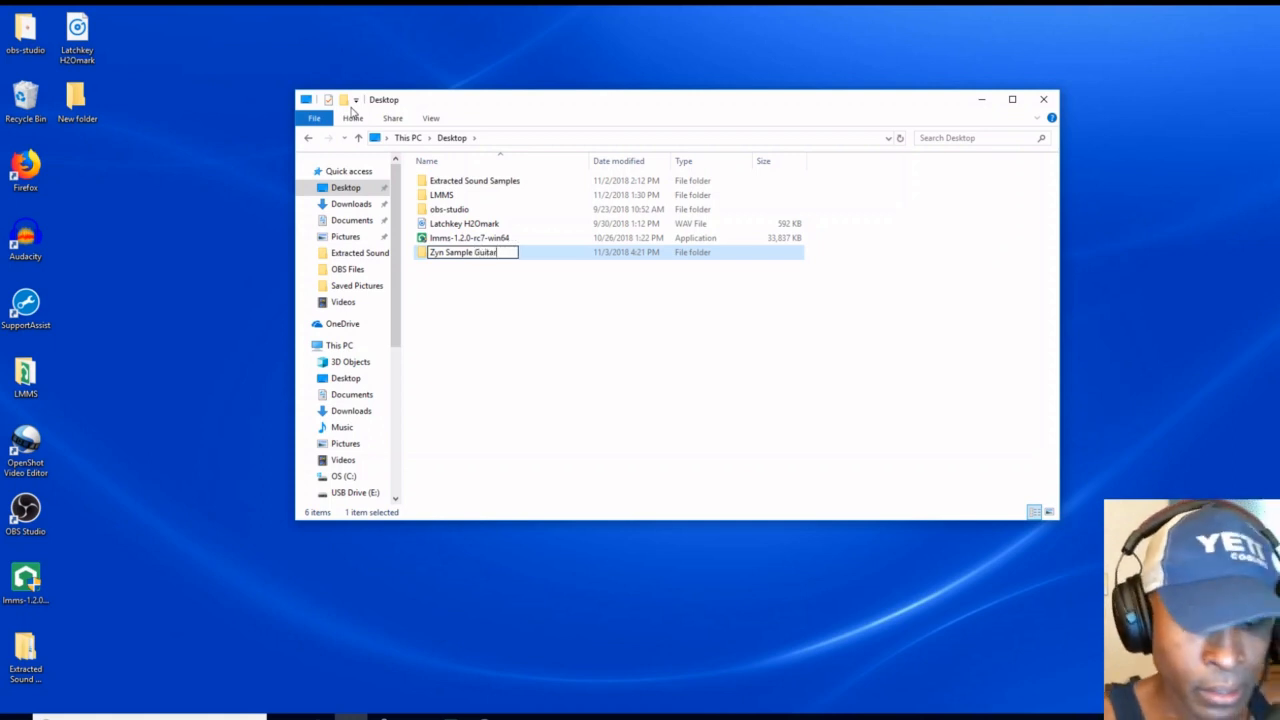
{"action": "key", "text": "Return"}
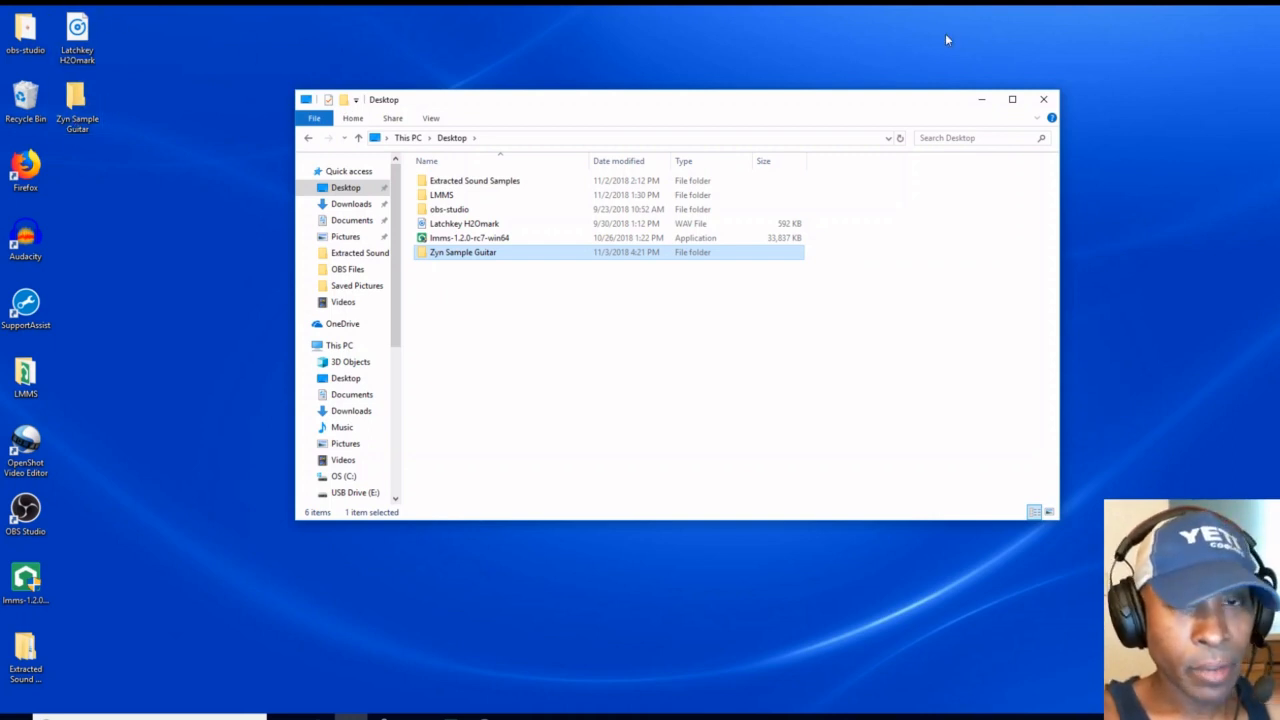
{"action": "left_click", "coordinate": [1044, 101]}
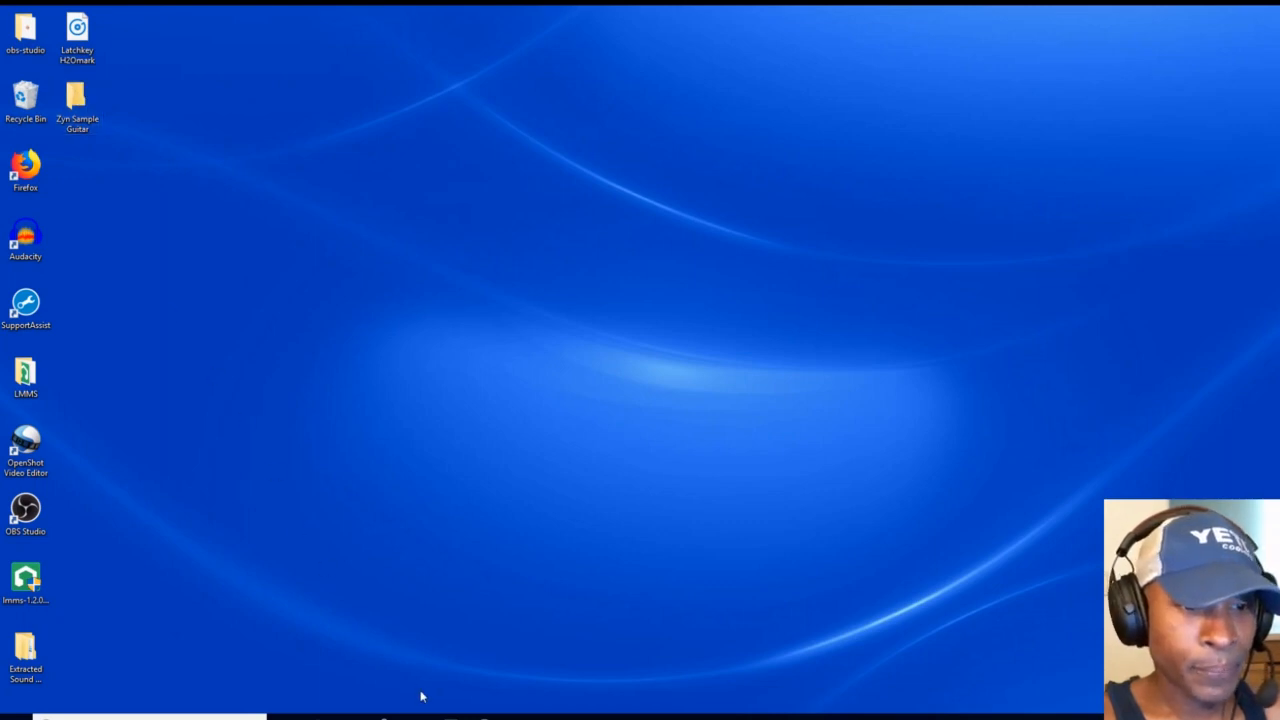
- Restore the LMMS main window from the taskbar
{"action": "left_click", "coordinate": [452, 715]}
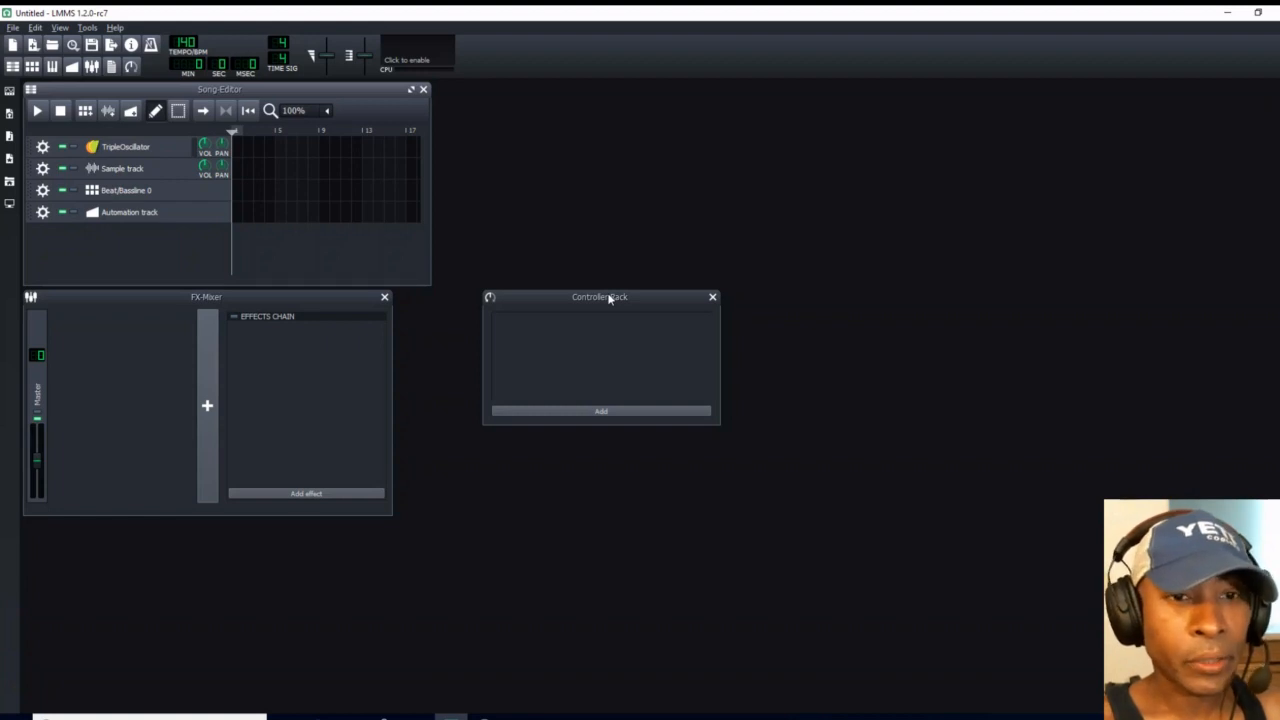
- Close the Controller Rack and FX-Mixer windows
{"action": "left_click", "coordinate": [713, 300]}
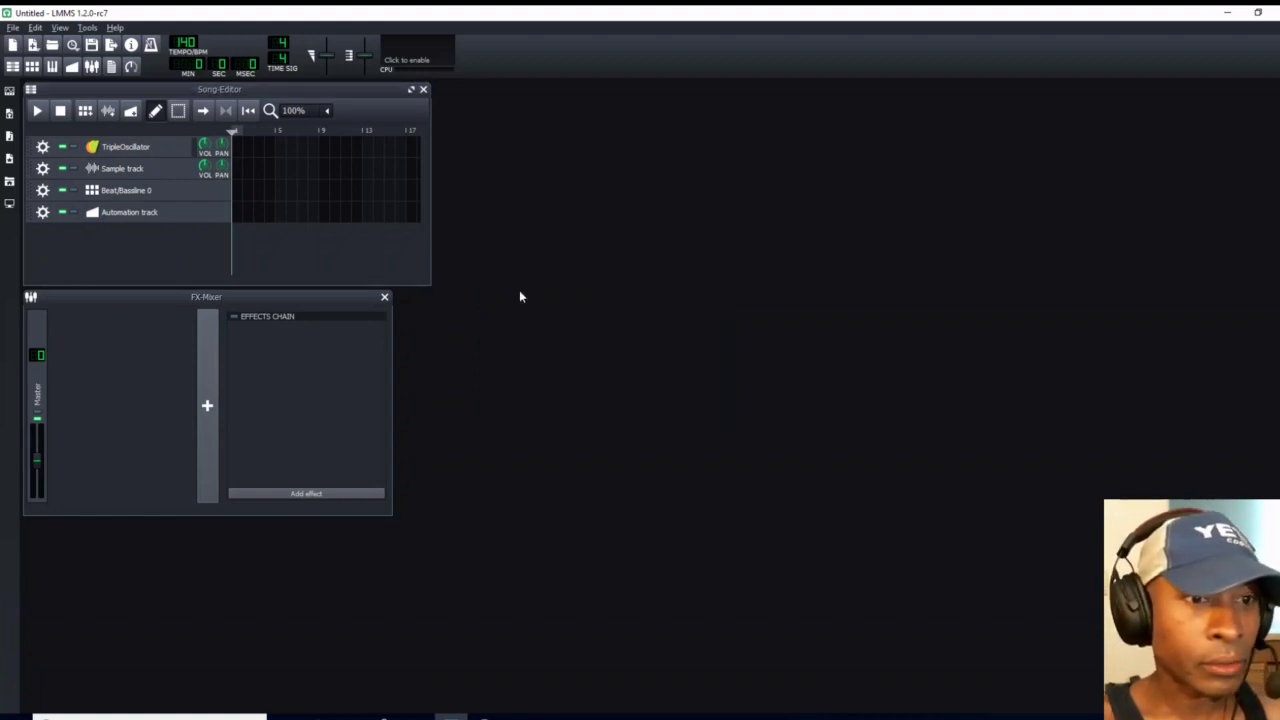
{"action": "left_click", "coordinate": [385, 297]}
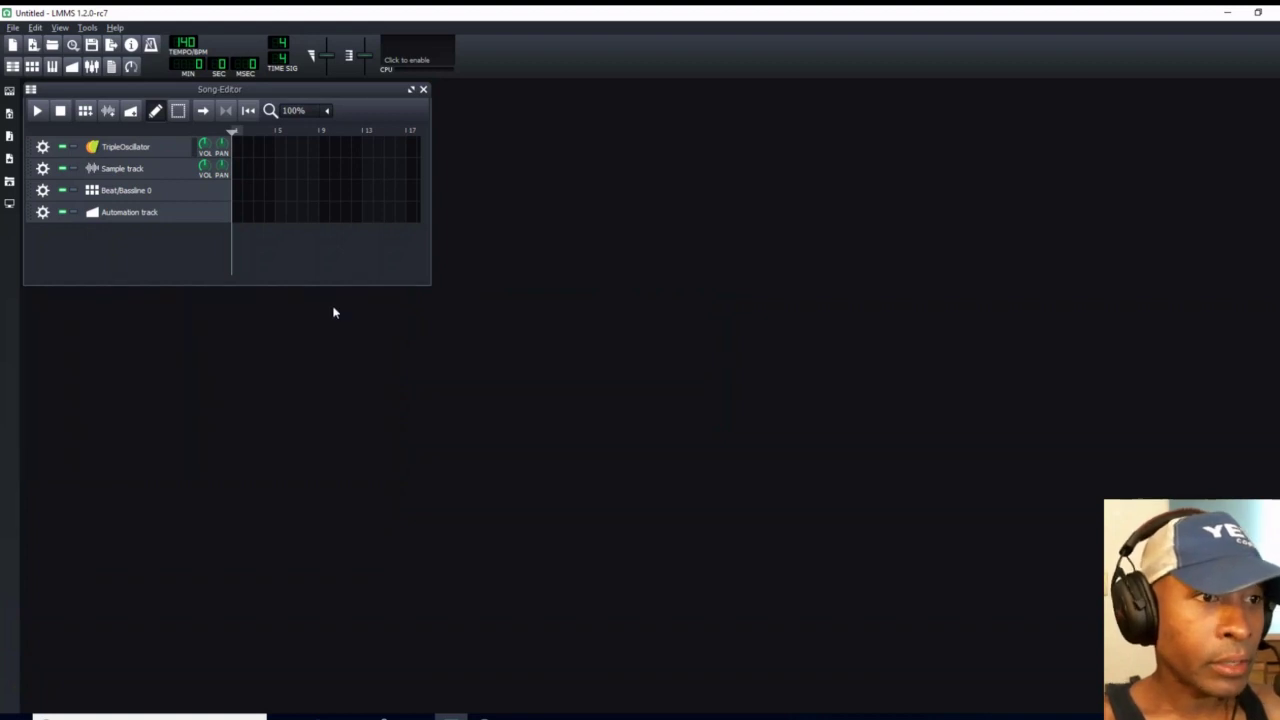
- Remove the Automation, Beat/Bassline 0, Sample and TripleOscillator default tracks
{"action": "left_click", "coordinate": [43, 213]}
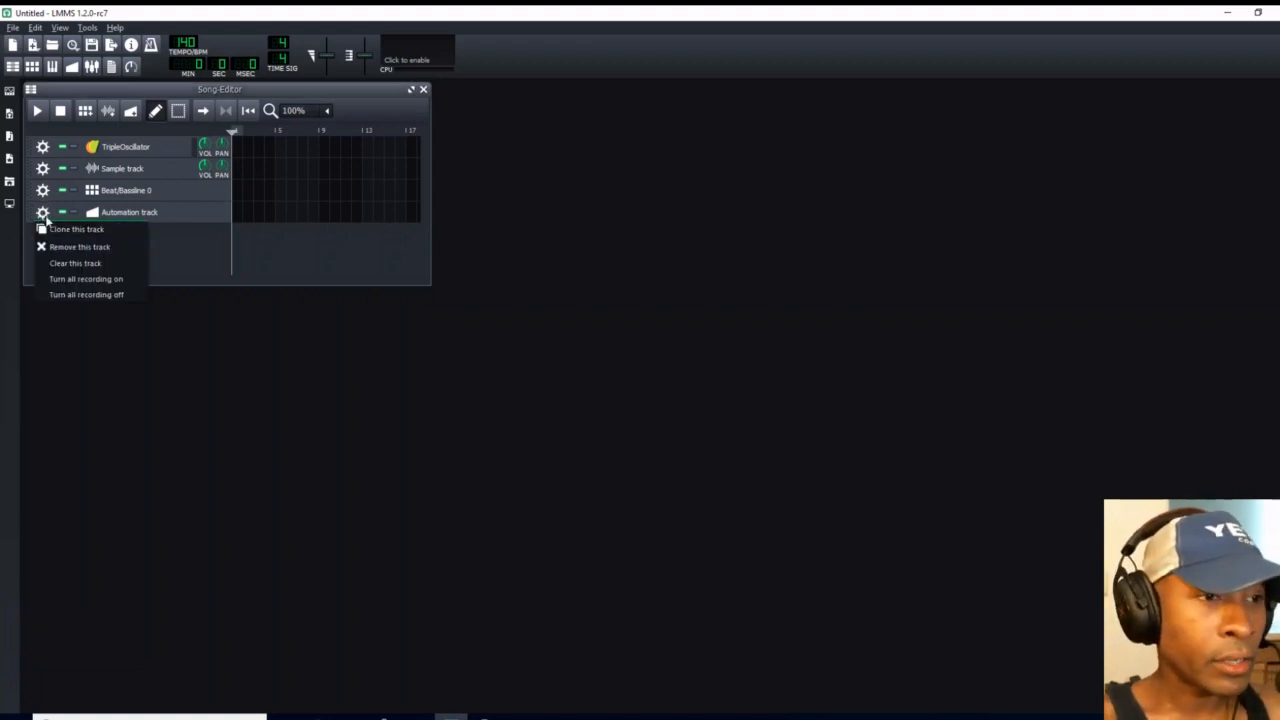
{"action": "left_click", "coordinate": [78, 246]}
{"action": "left_click", "coordinate": [43, 190]}
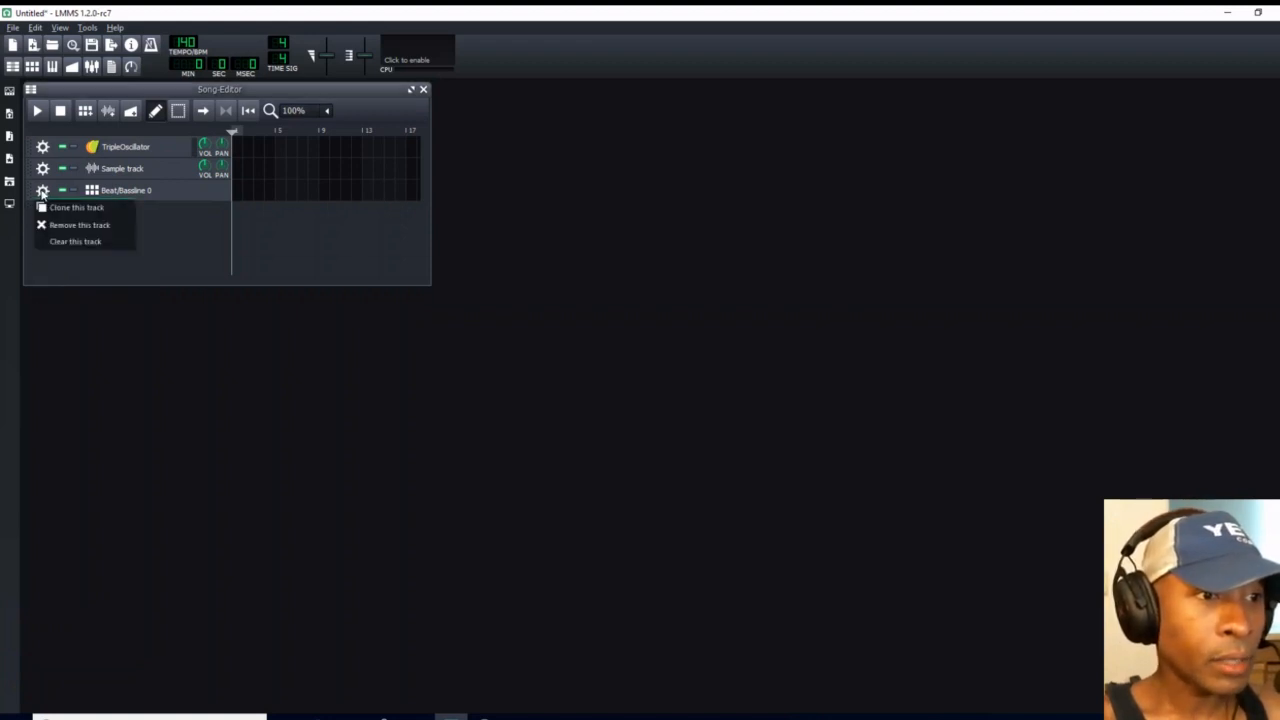
{"action": "left_click", "coordinate": [78, 224]}
{"action": "left_click", "coordinate": [43, 169]}
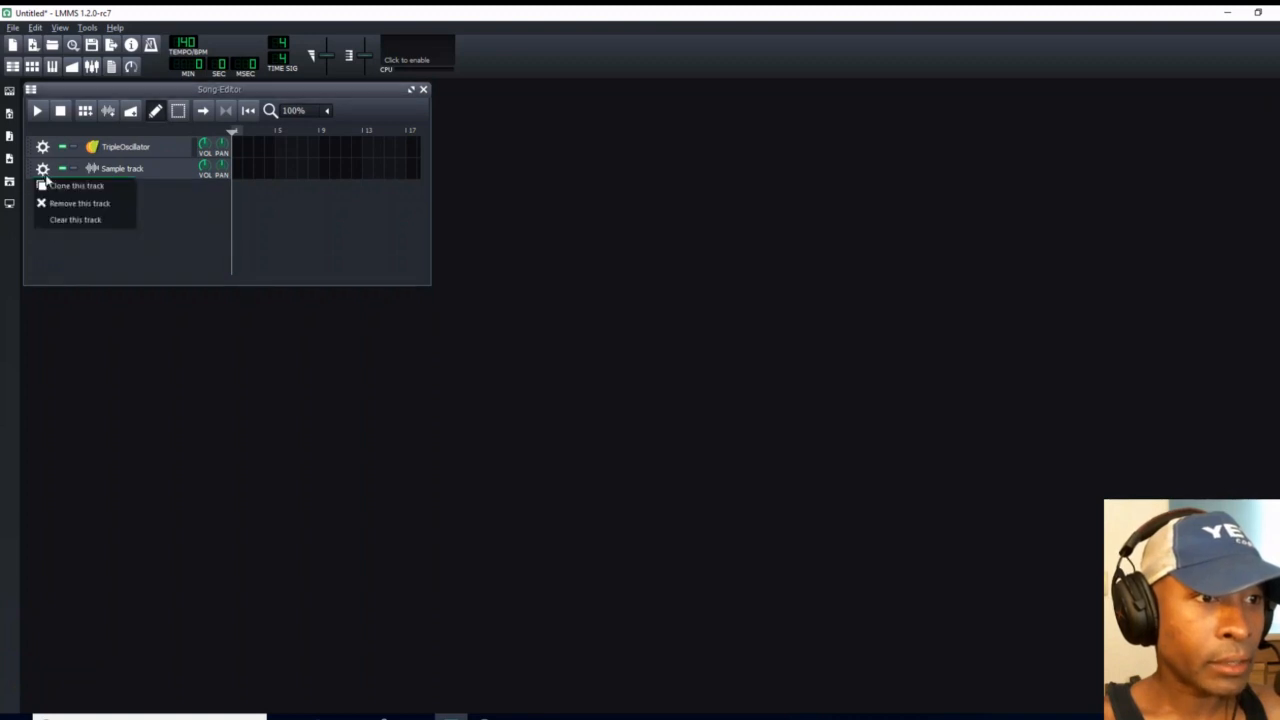
{"action": "left_click", "coordinate": [78, 203]}
{"action": "left_click", "coordinate": [43, 147]}
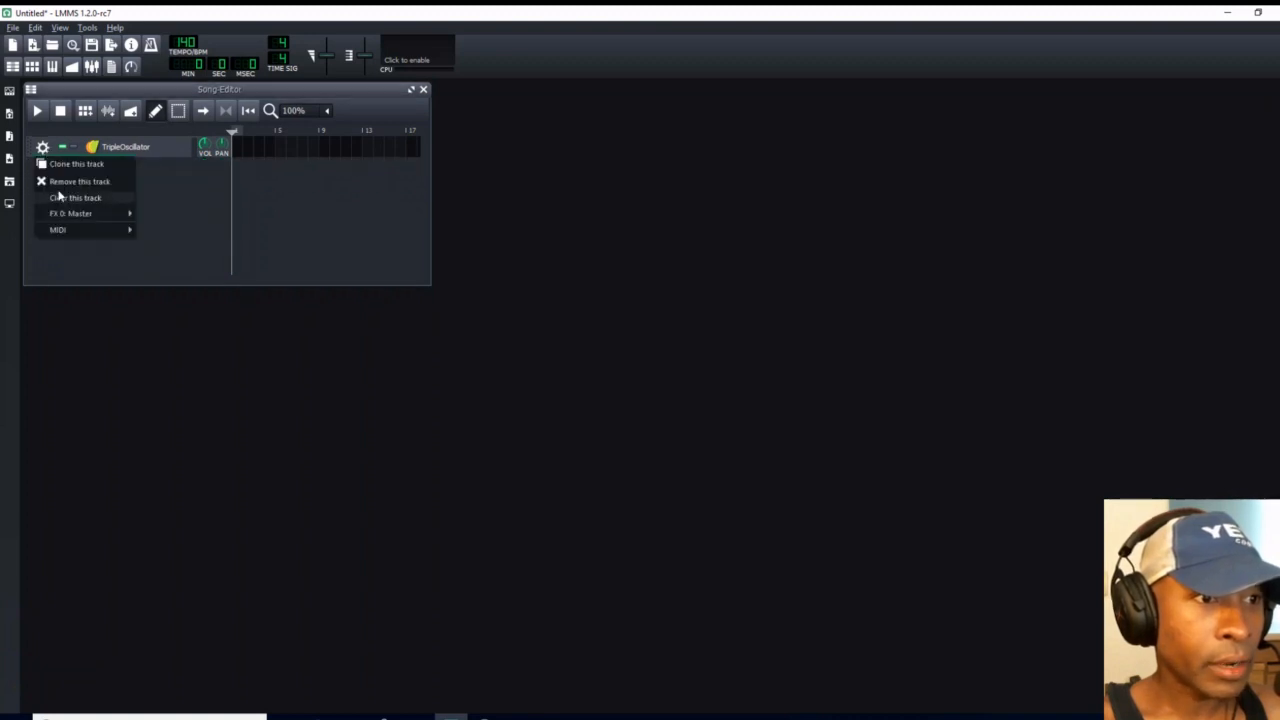
{"action": "left_click", "coordinate": [78, 181]}
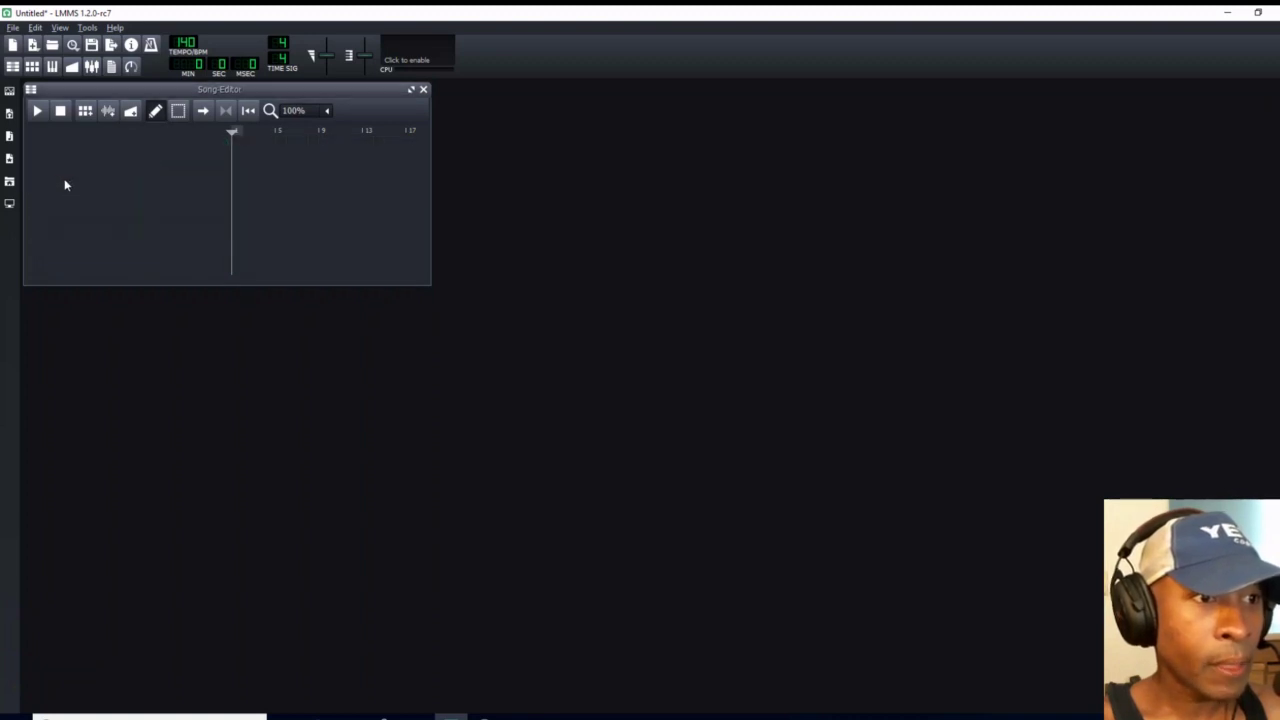
- Add ZynAddSubFX Guitar preset 0001-Dist Guitar 1.xiz from My Presets as the only track
{"action": "left_click", "coordinate": [10, 159]}
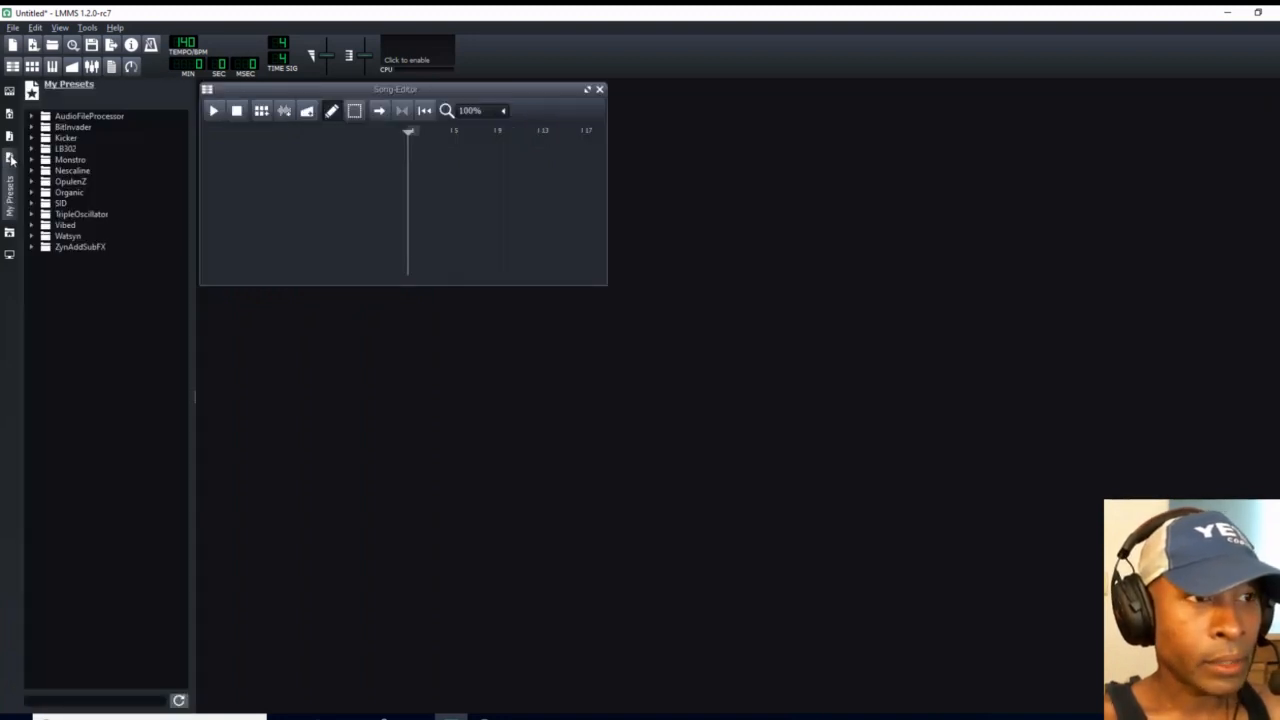
{"action": "left_click", "coordinate": [33, 247]}
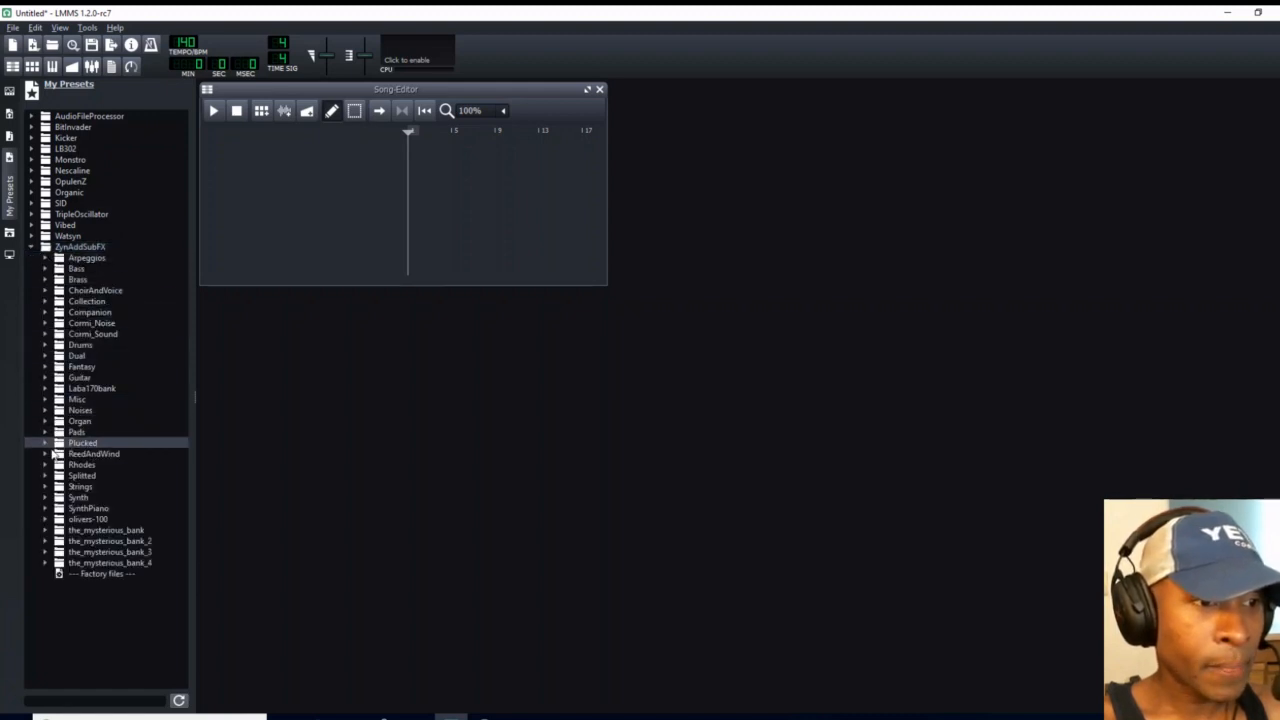
{"action": "left_click", "coordinate": [46, 378]}
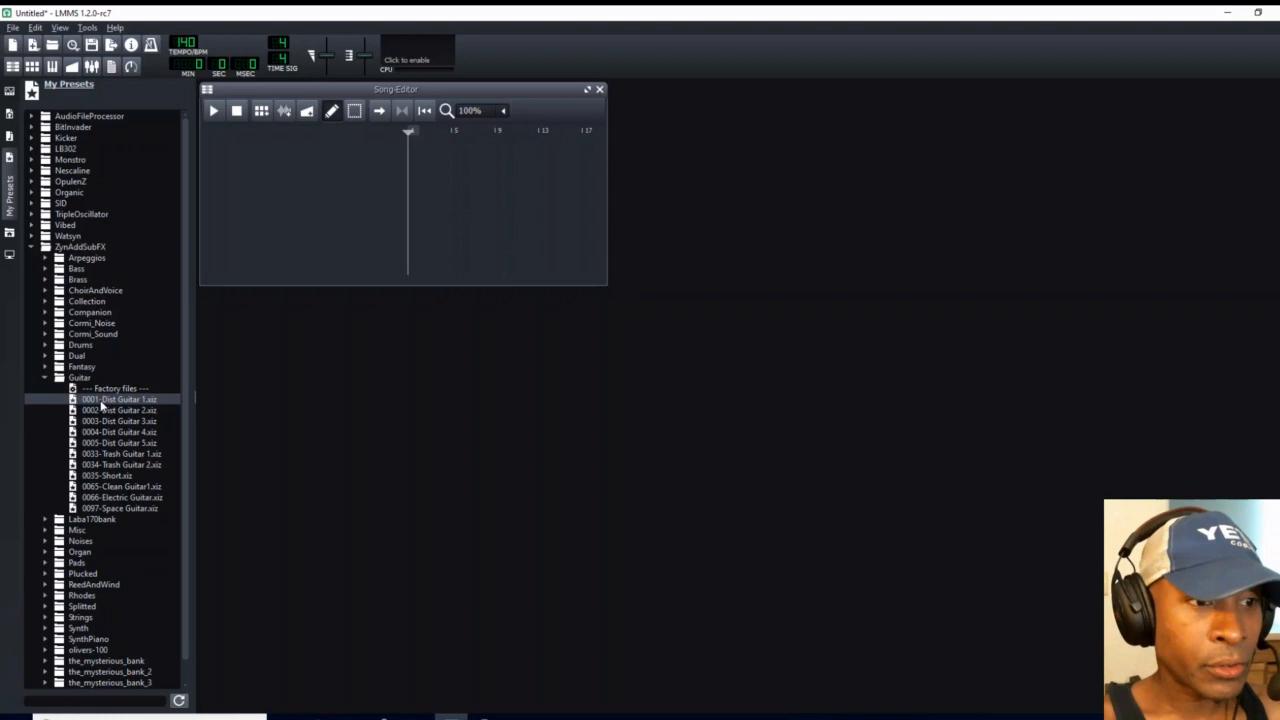
{"action": "left_click_drag", "start_coordinate": [101, 400], "coordinate": [300, 143]}
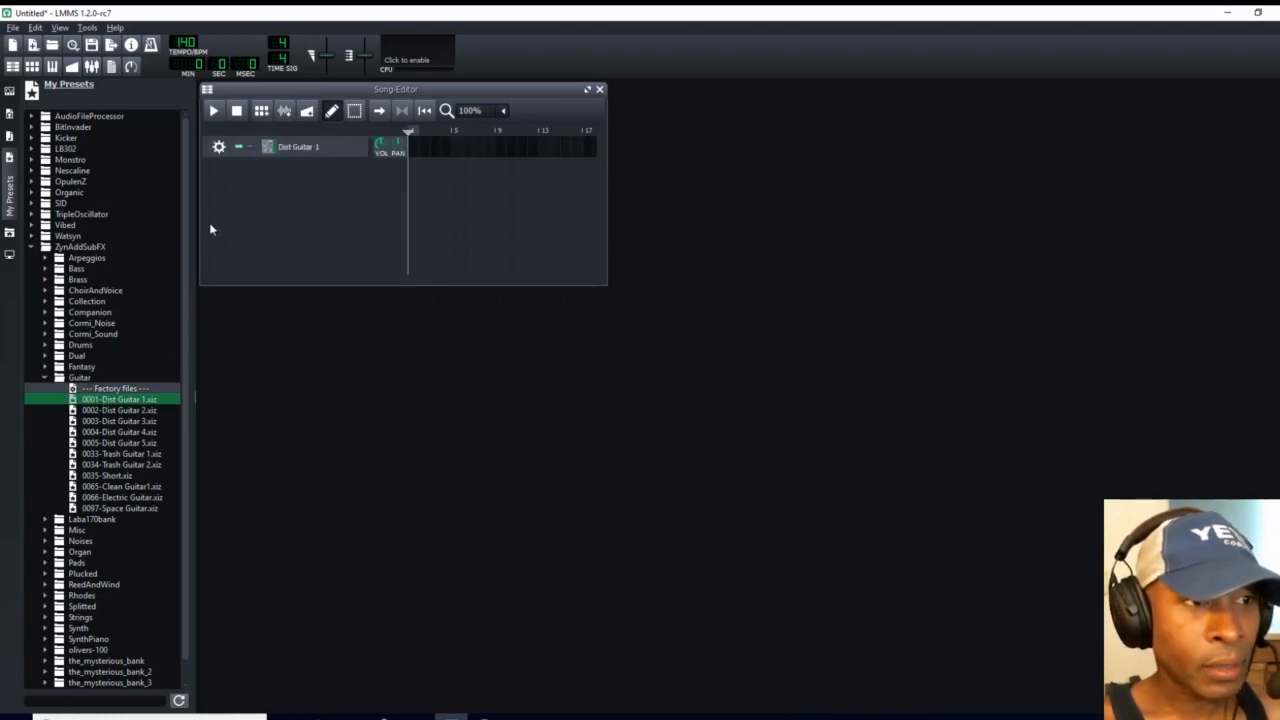
{"action": "left_click", "coordinate": [10, 198]}
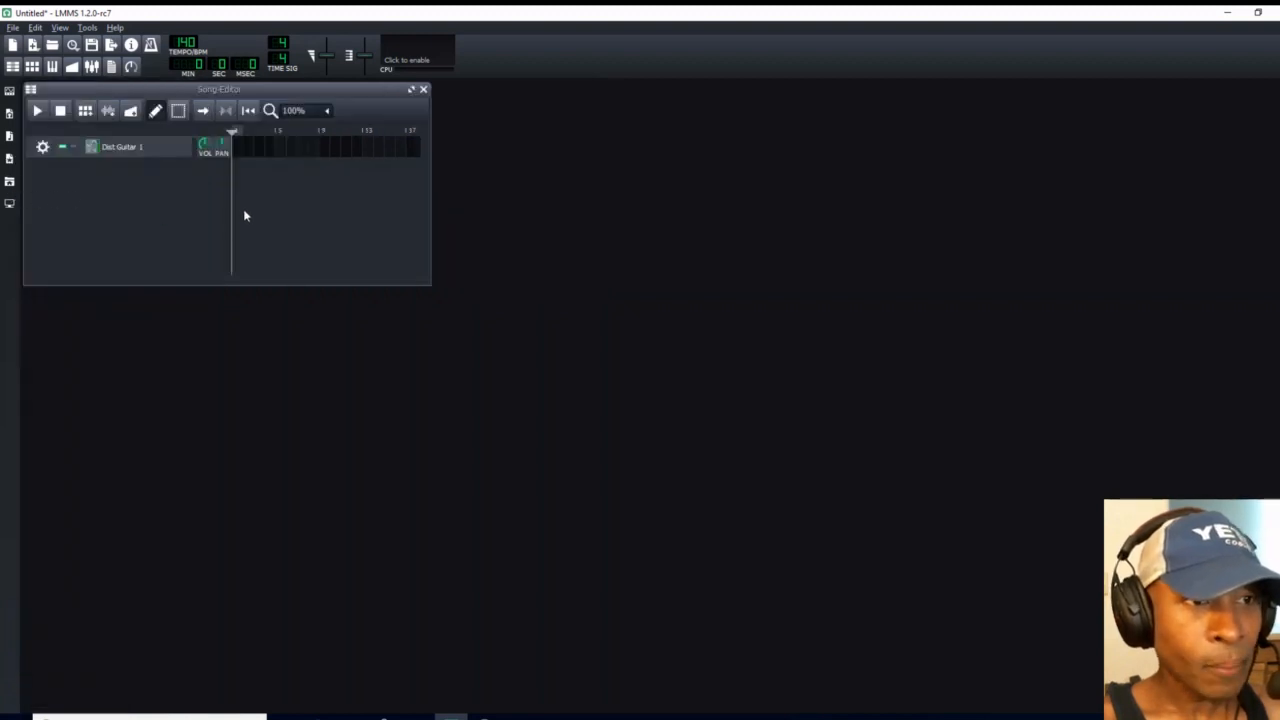
- Draw one note below C5 spanning two bars in the Dist Guitar 1 Piano-Roll
{"action": "double_click", "coordinate": [236, 148]}
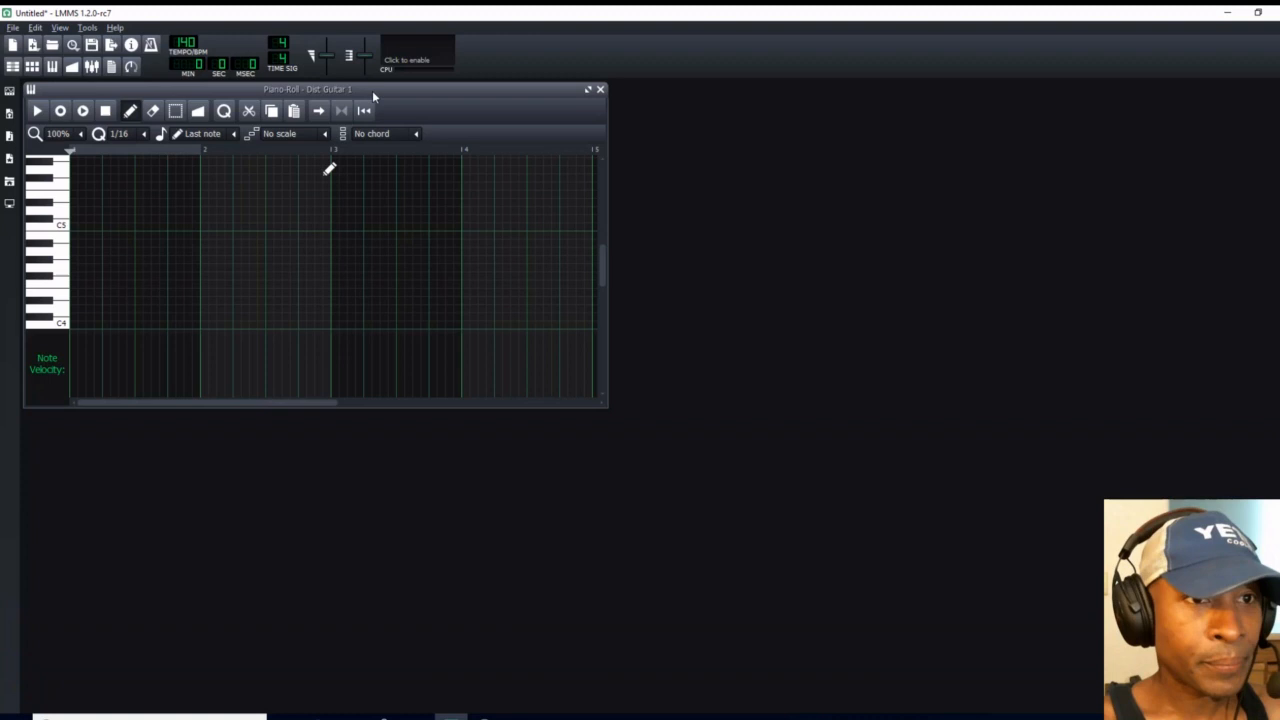
{"action": "mouse_move", "coordinate": [374, 88]}
{"action": "left_mouse_down"}
{"action": "mouse_move", "coordinate": [816, 127]}
{"action": "mouse_move", "coordinate": [816, 91]}
{"action": "left_mouse_up"}
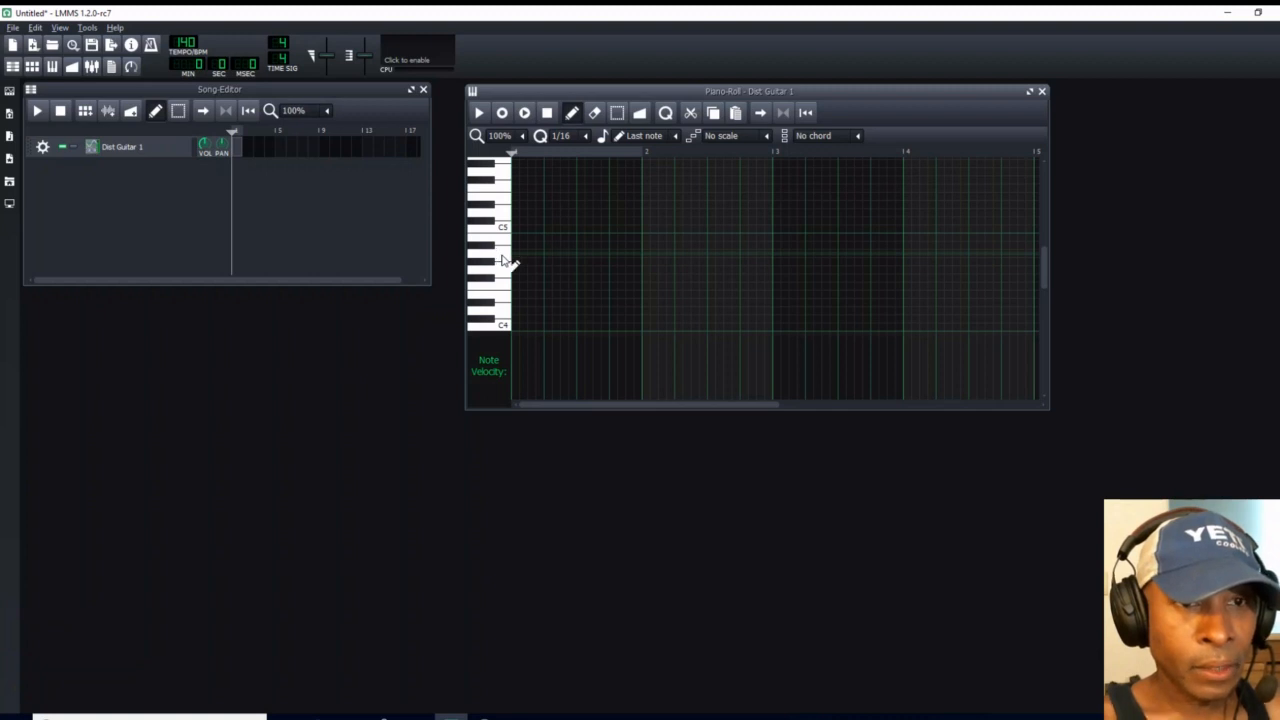
{"action": "left_click", "coordinate": [520, 256]}
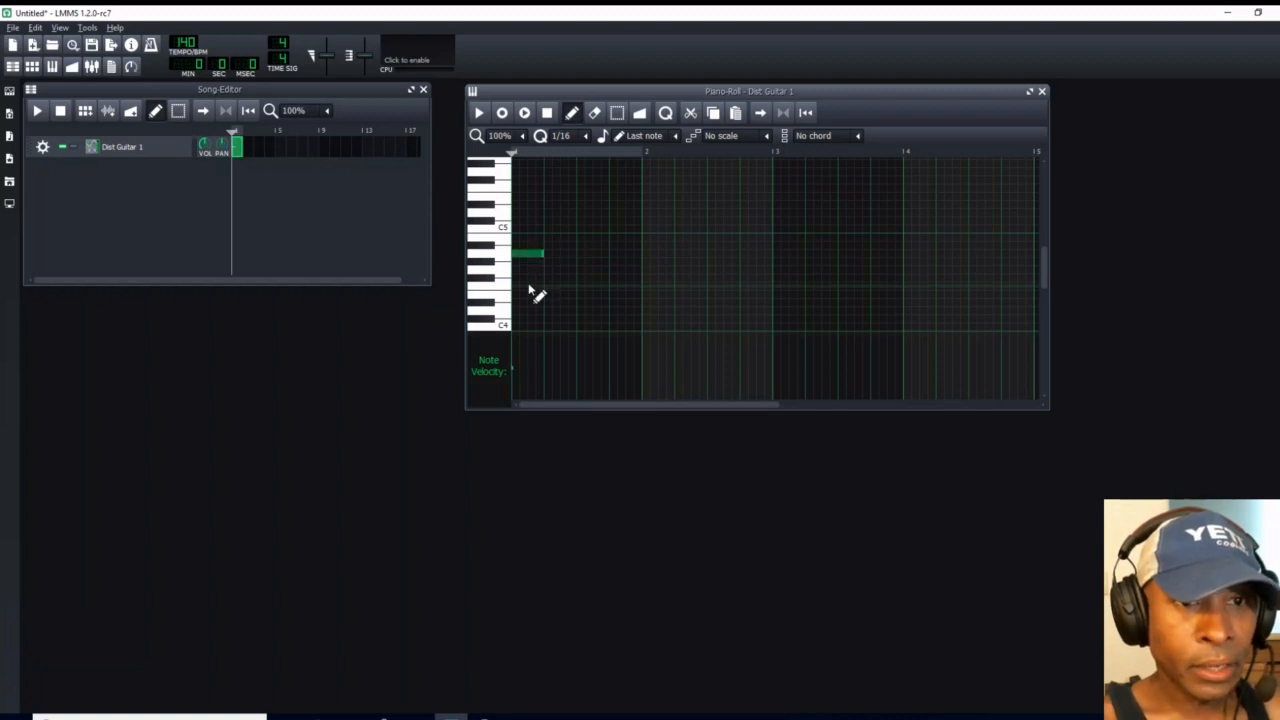
{"action": "left_click_drag", "start_coordinate": [543, 256], "coordinate": [781, 265]}
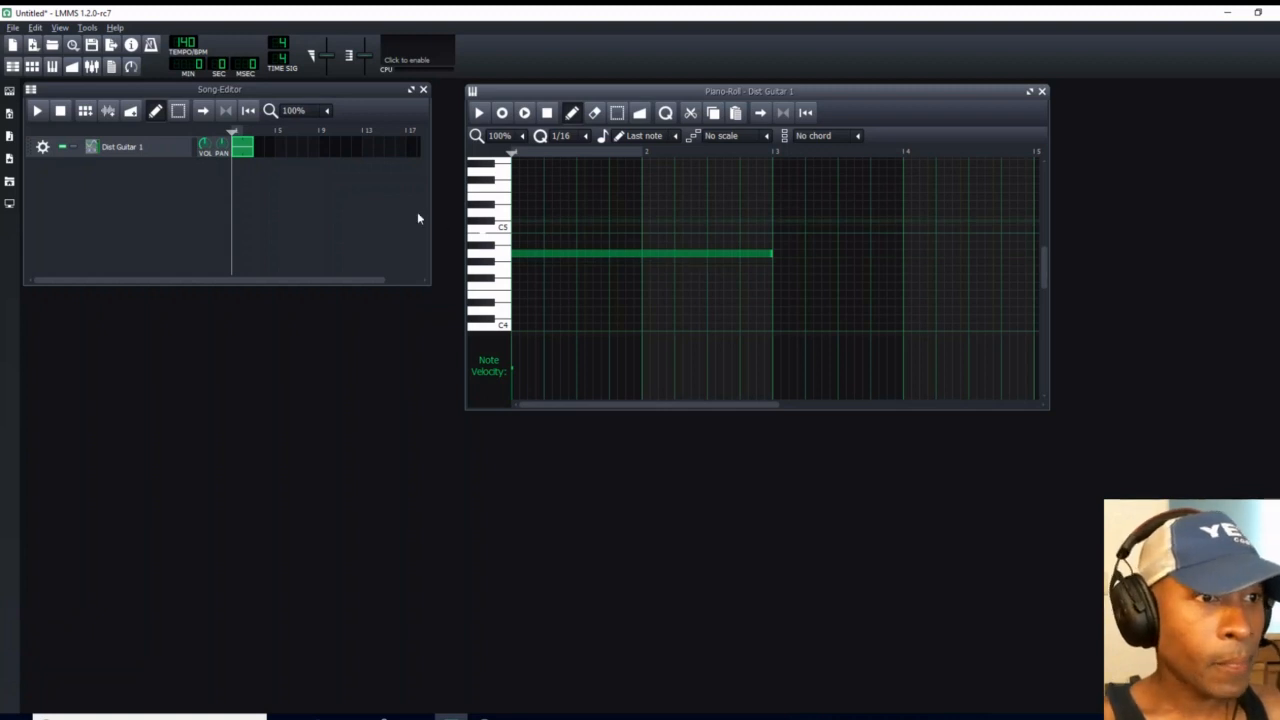
- Start a project export and browse to the Desktop's Zyn Sample Guitar folder
{"action": "left_click", "coordinate": [12, 28]}
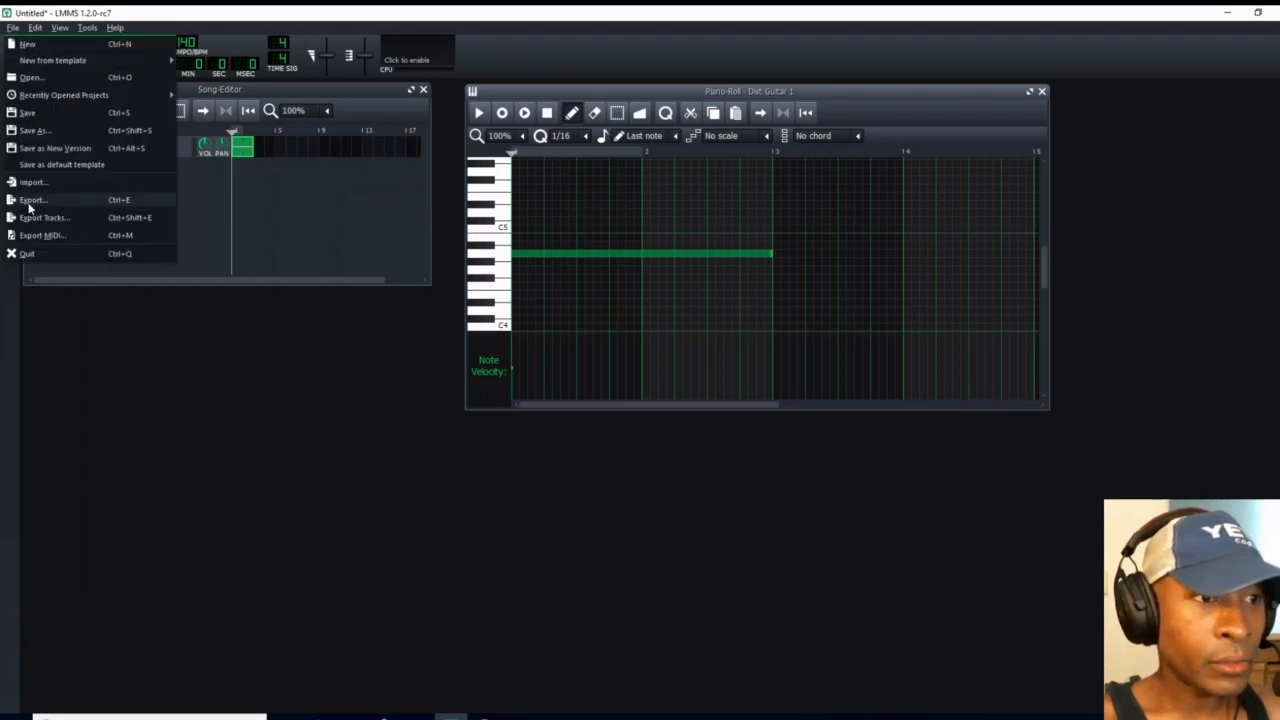
{"action": "left_click", "coordinate": [32, 200]}
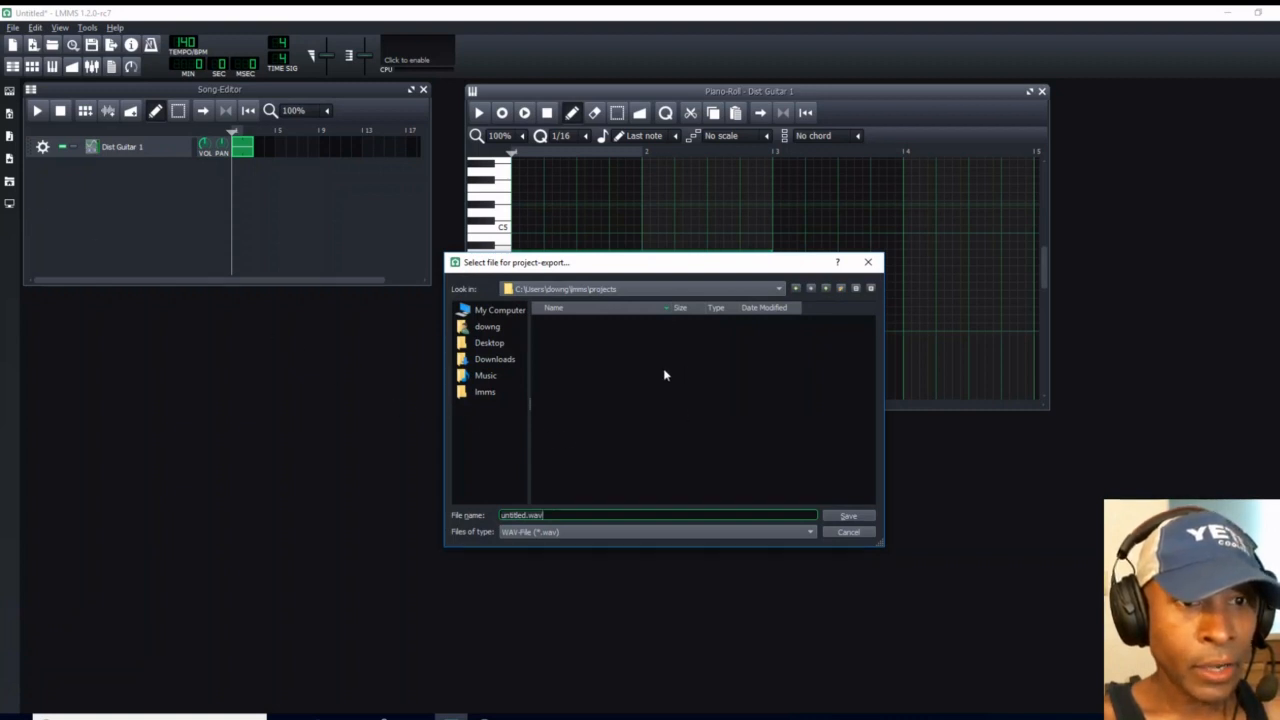
{"action": "left_click", "coordinate": [496, 343]}
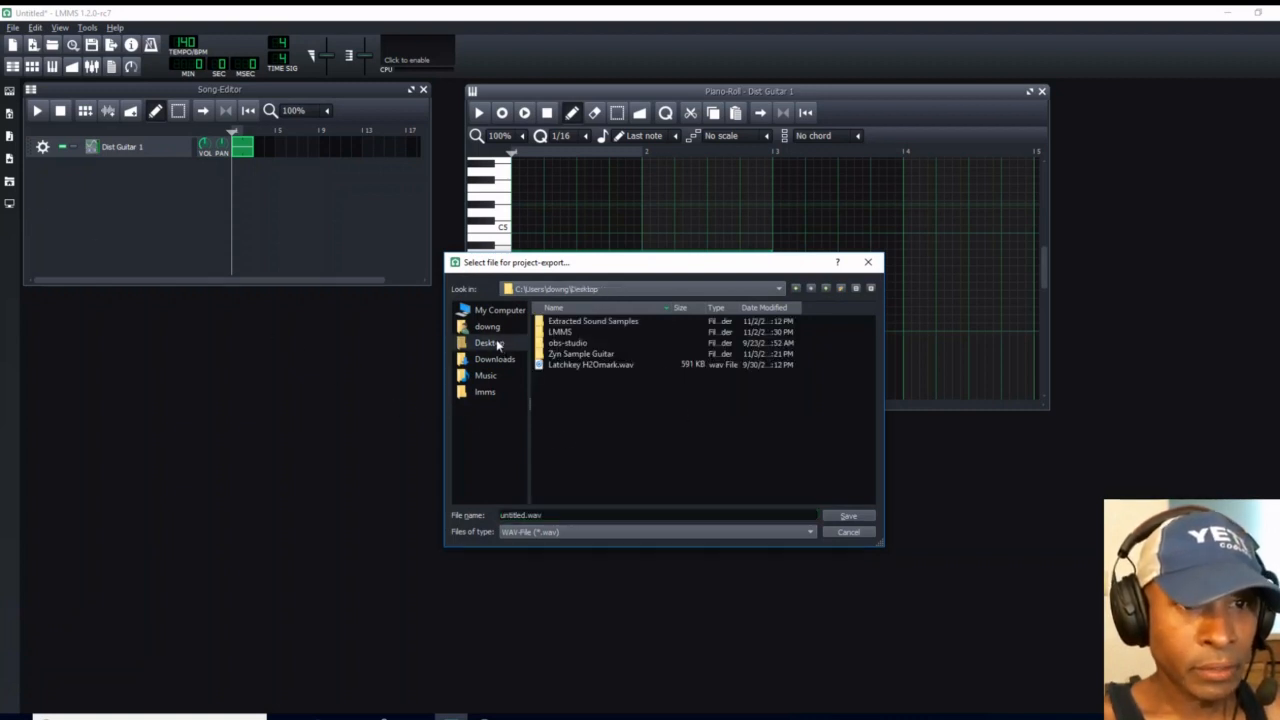
{"action": "left_click", "coordinate": [580, 355]}
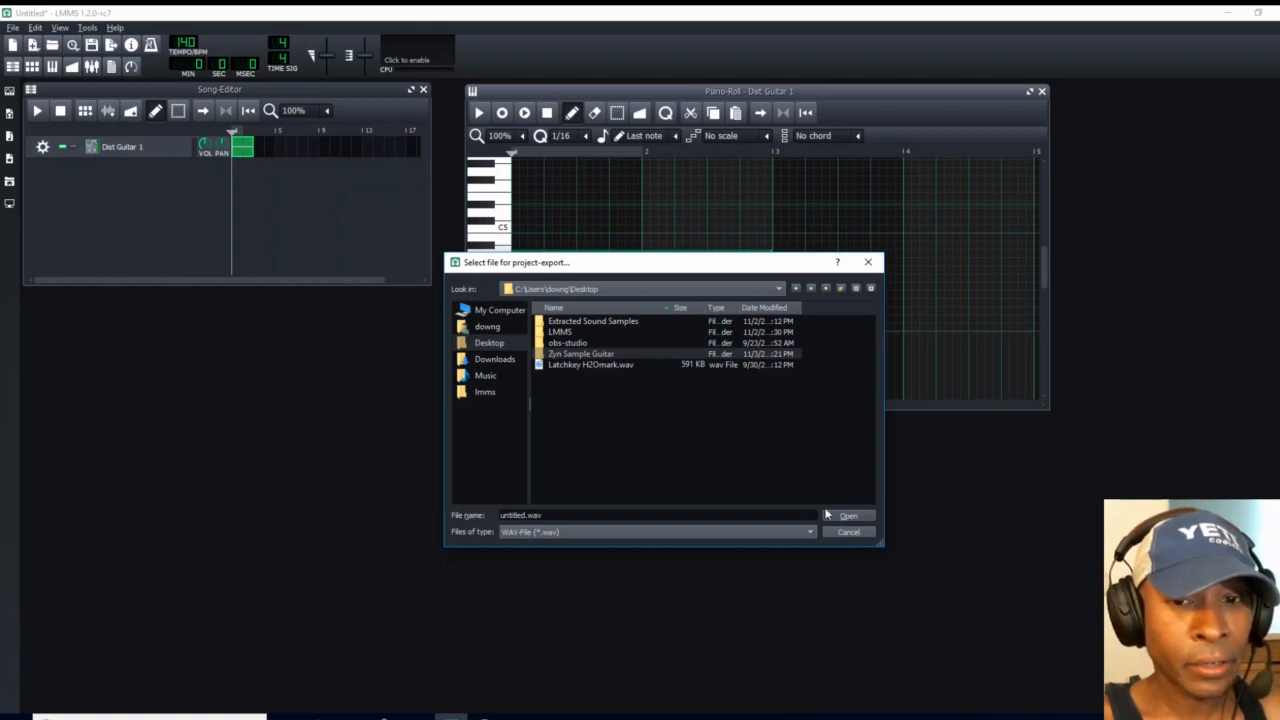
{"action": "left_click", "coordinate": [855, 518]}
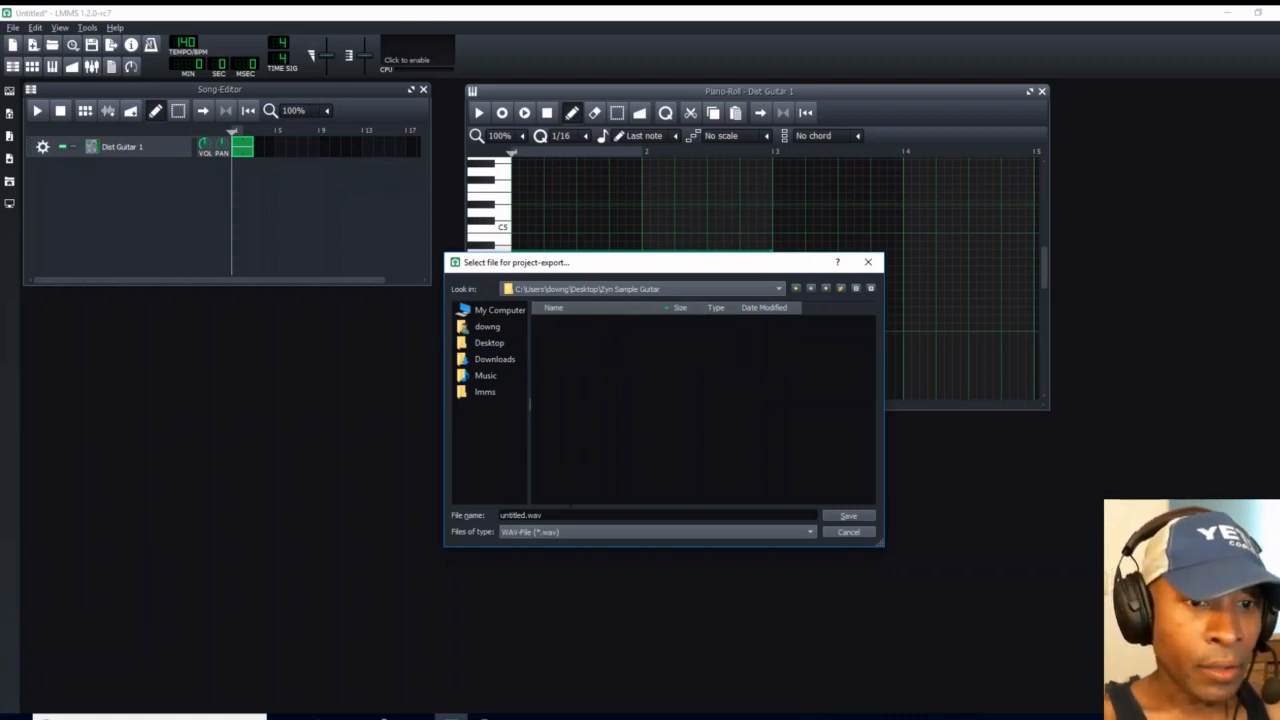
- Name the export file 'Zyn Distorted Guitar 1' and save to reach the export settings
{"action": "left_click", "coordinate": [657, 515]}
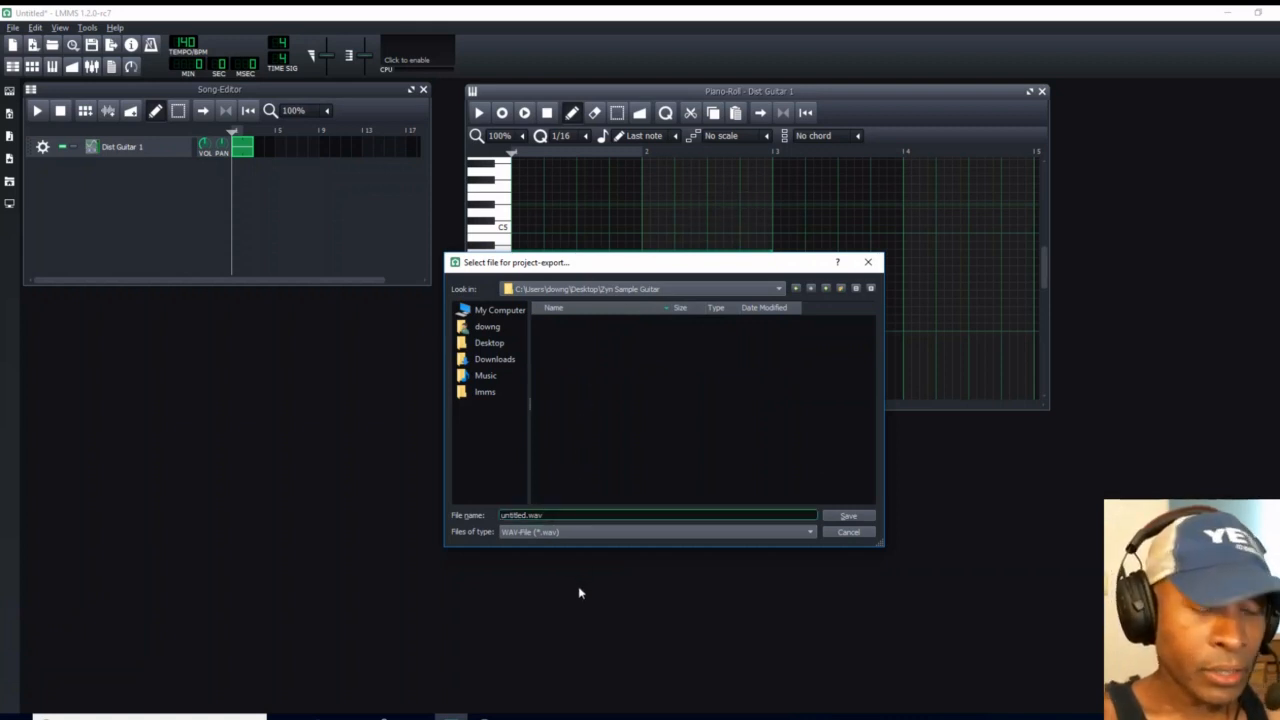
{"action": "key", "text": "BackSpace"}
{"action": "key", "text": "BackSpace"}
{"action": "key", "text": "BackSpace"}
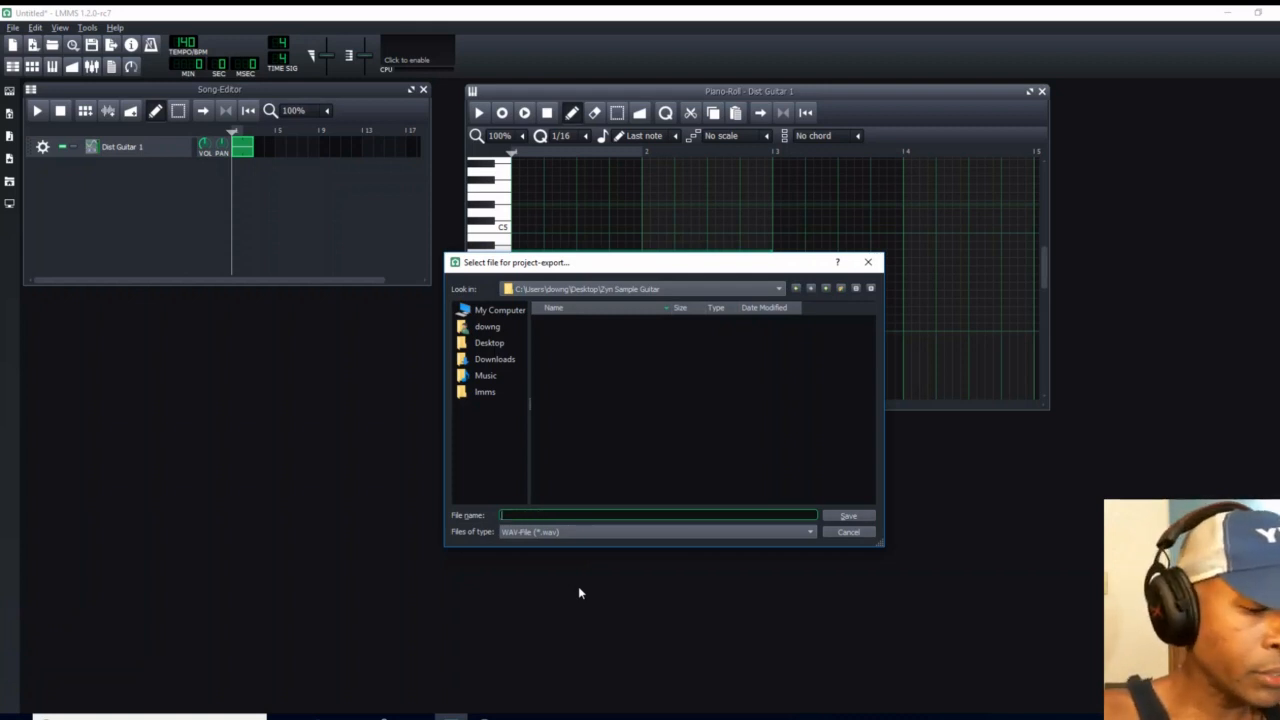
{"action": "type", "text": "Zym"}
{"action": "key", "text": "BackSpace"}
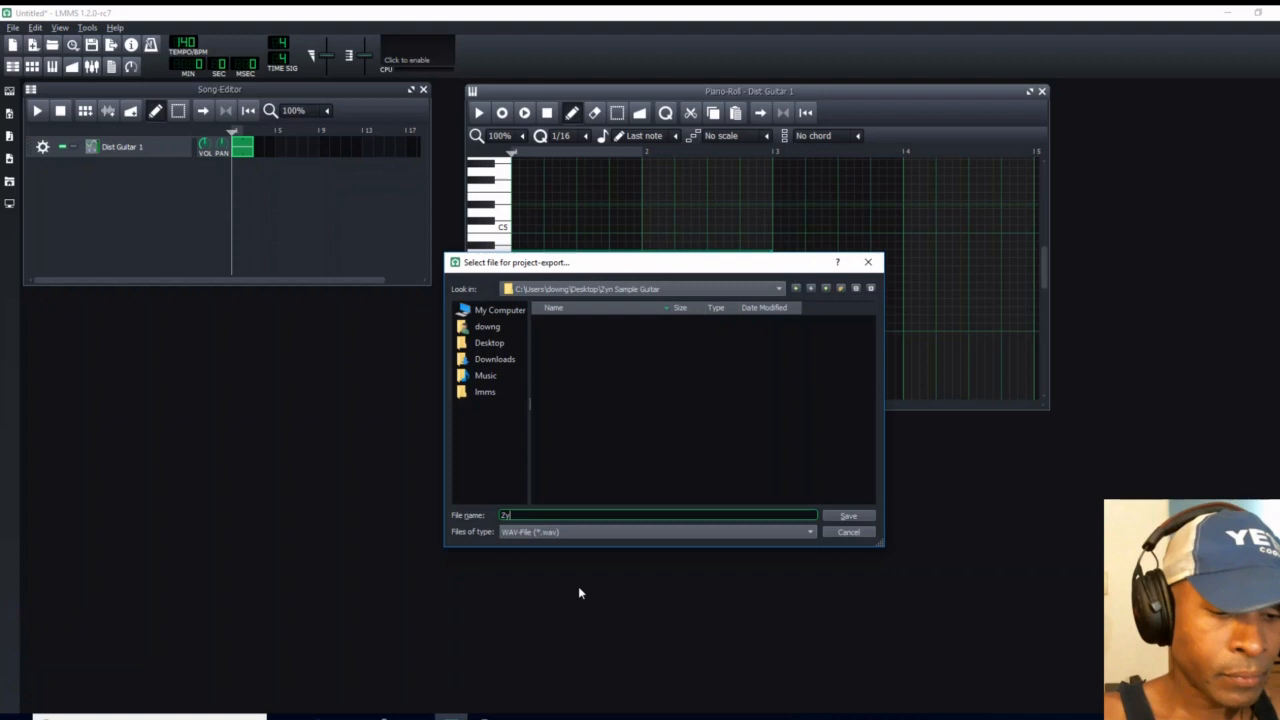
{"action": "type", "text": "n Dis"}
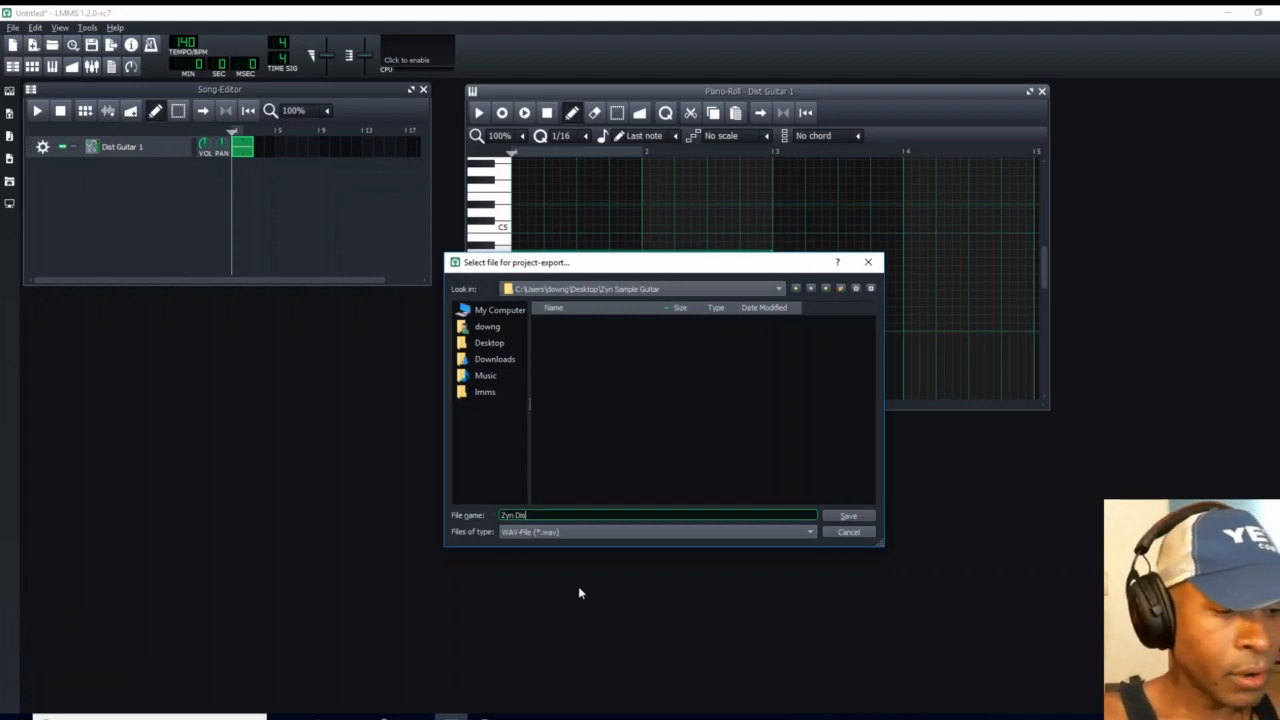
{"action": "type", "text": "tort"}
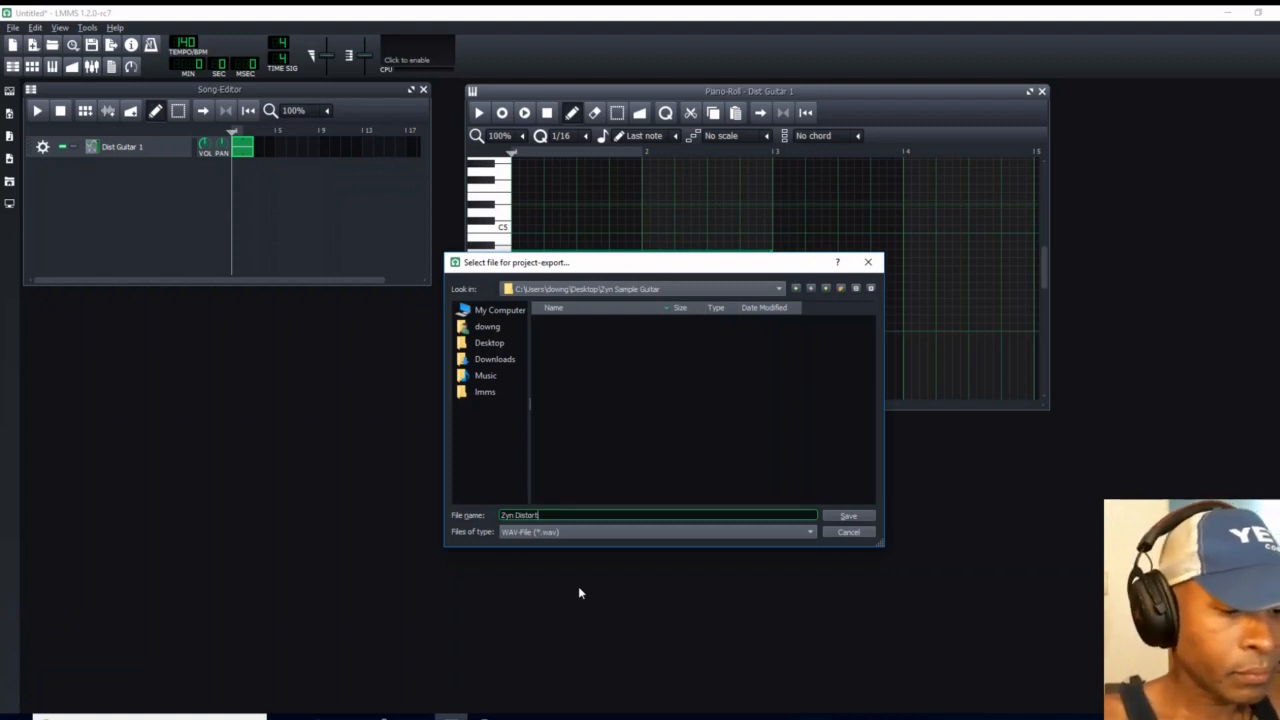
{"action": "type", "text": "ed Gu"}
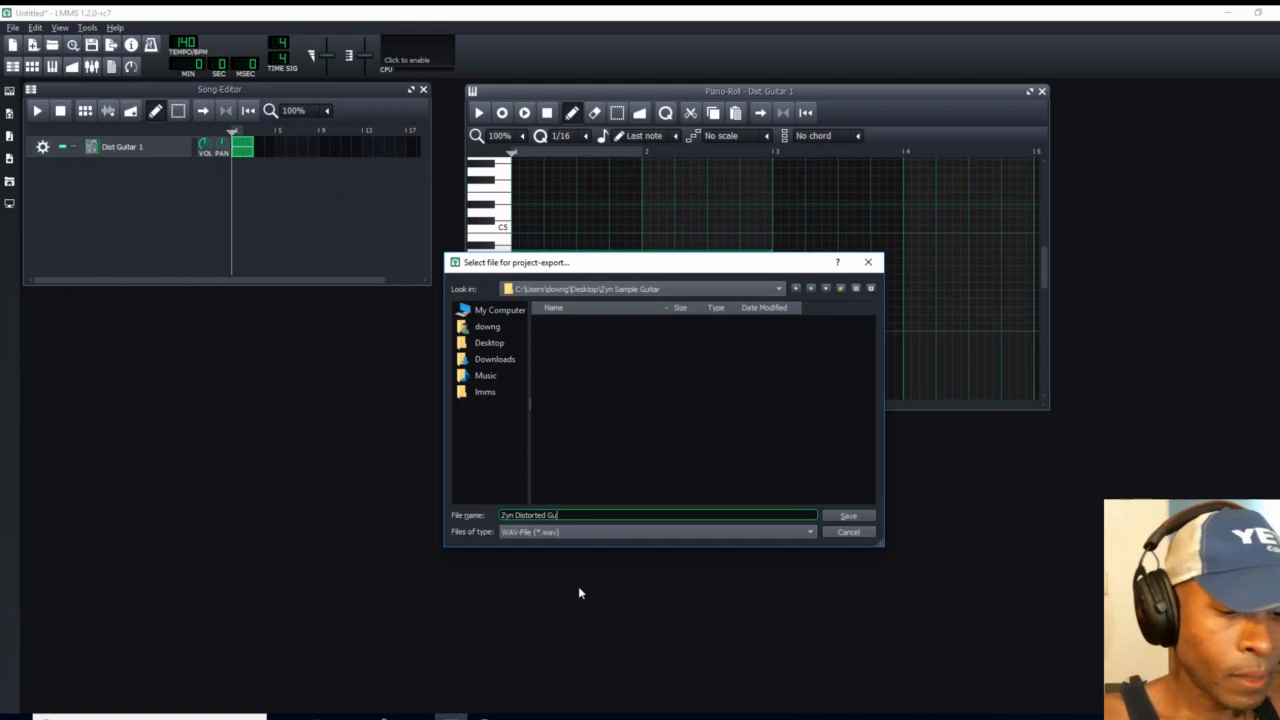
{"action": "type", "text": "itar 1"}
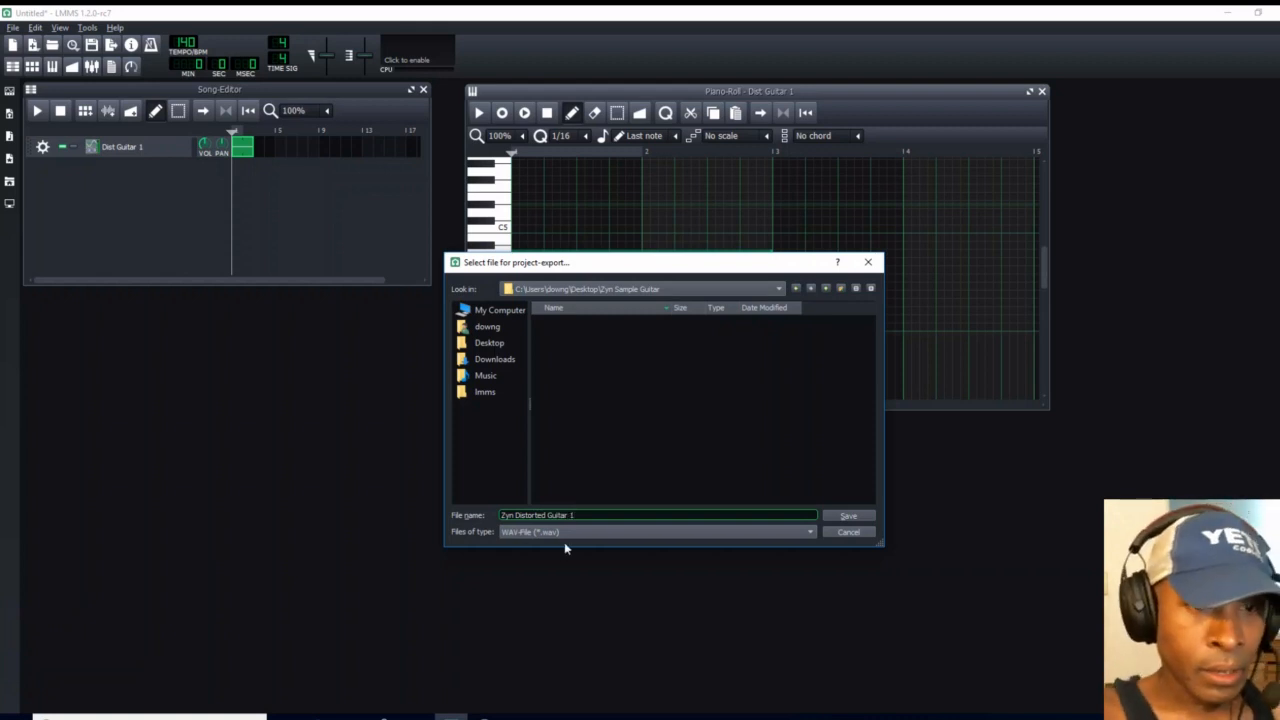
{"action": "left_click", "coordinate": [845, 515]}
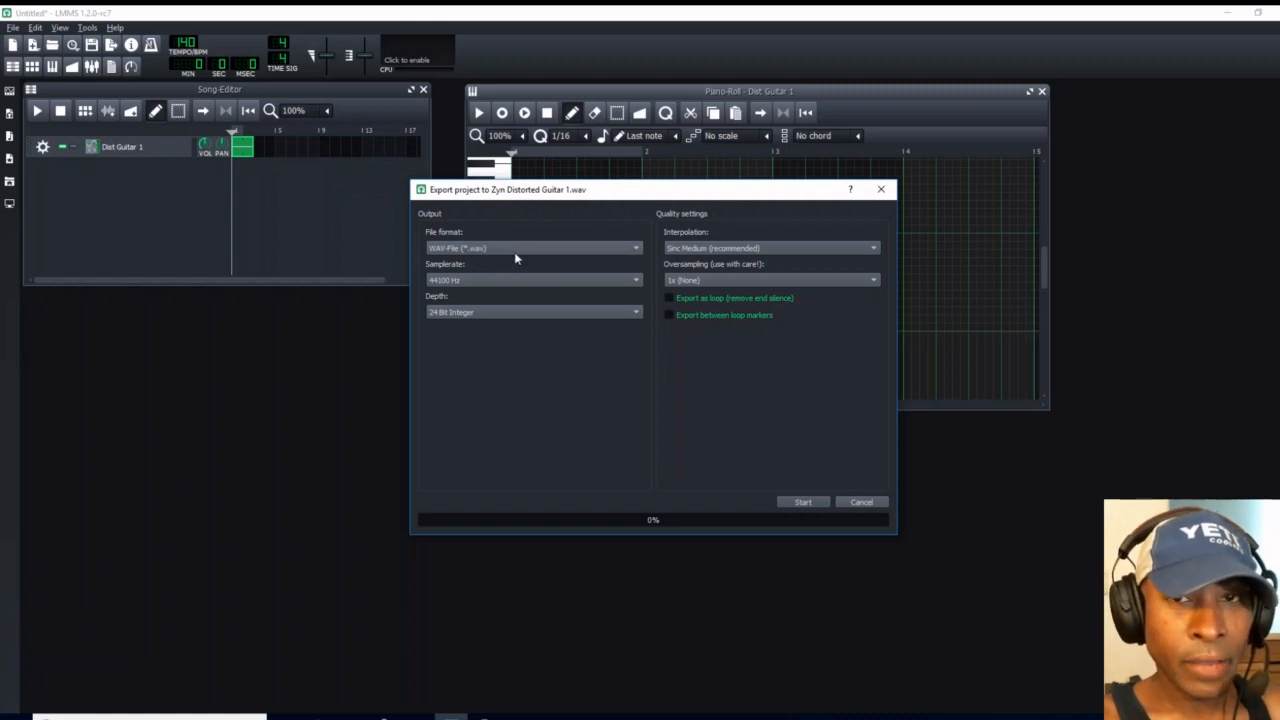
- Keep WAV format, set interpolation to Sinc Best (very slow!) and start rendering
{"action": "left_click", "coordinate": [636, 248]}
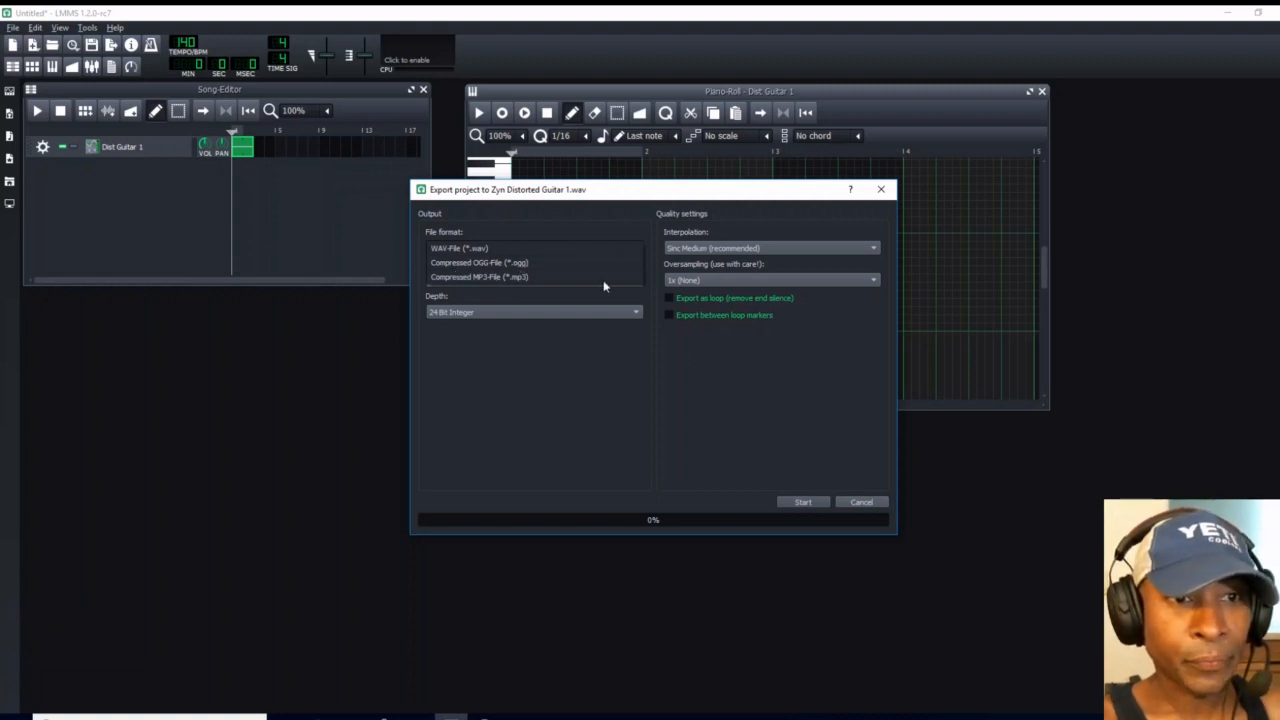
{"action": "left_click", "coordinate": [499, 248]}
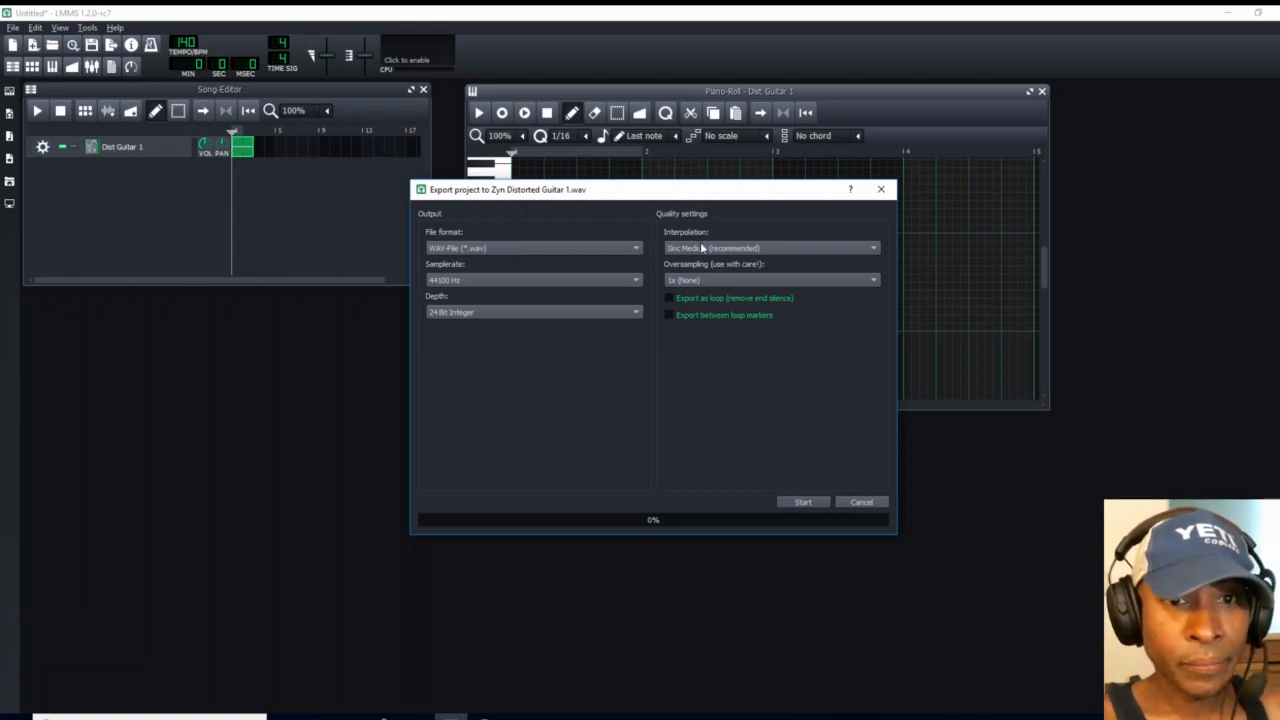
{"action": "left_click", "coordinate": [873, 247]}
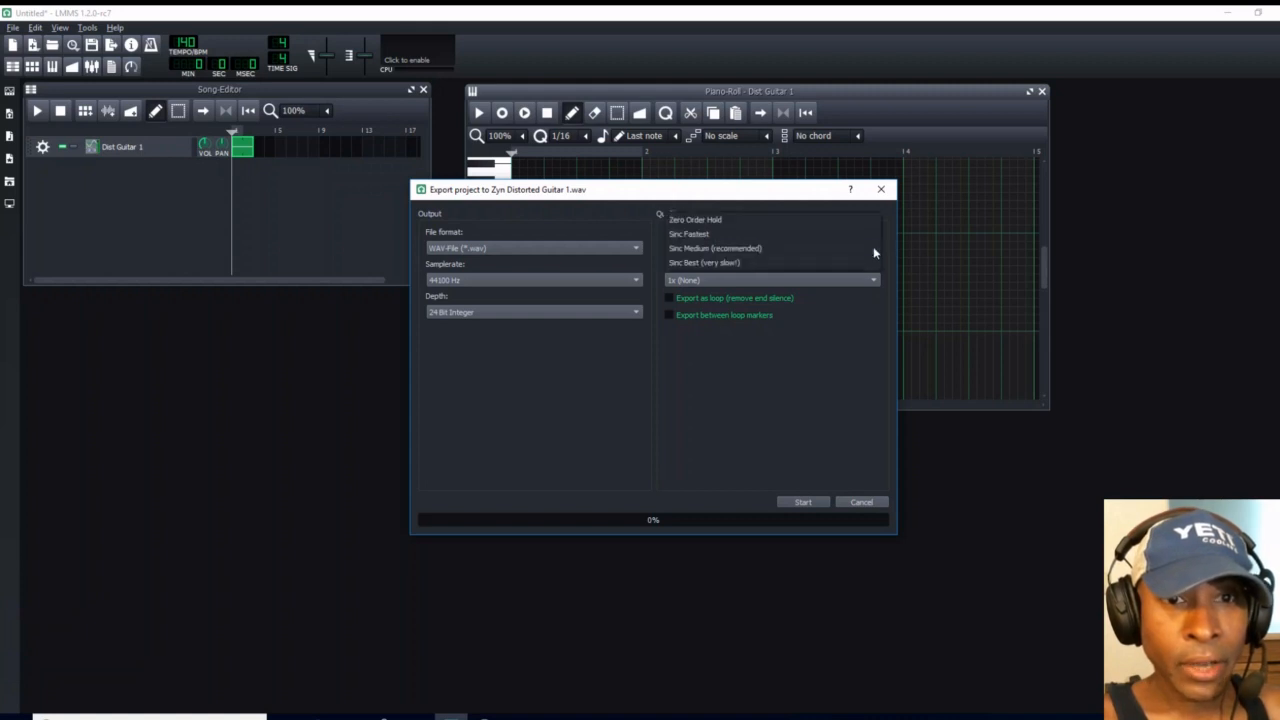
{"action": "left_click", "coordinate": [699, 261]}
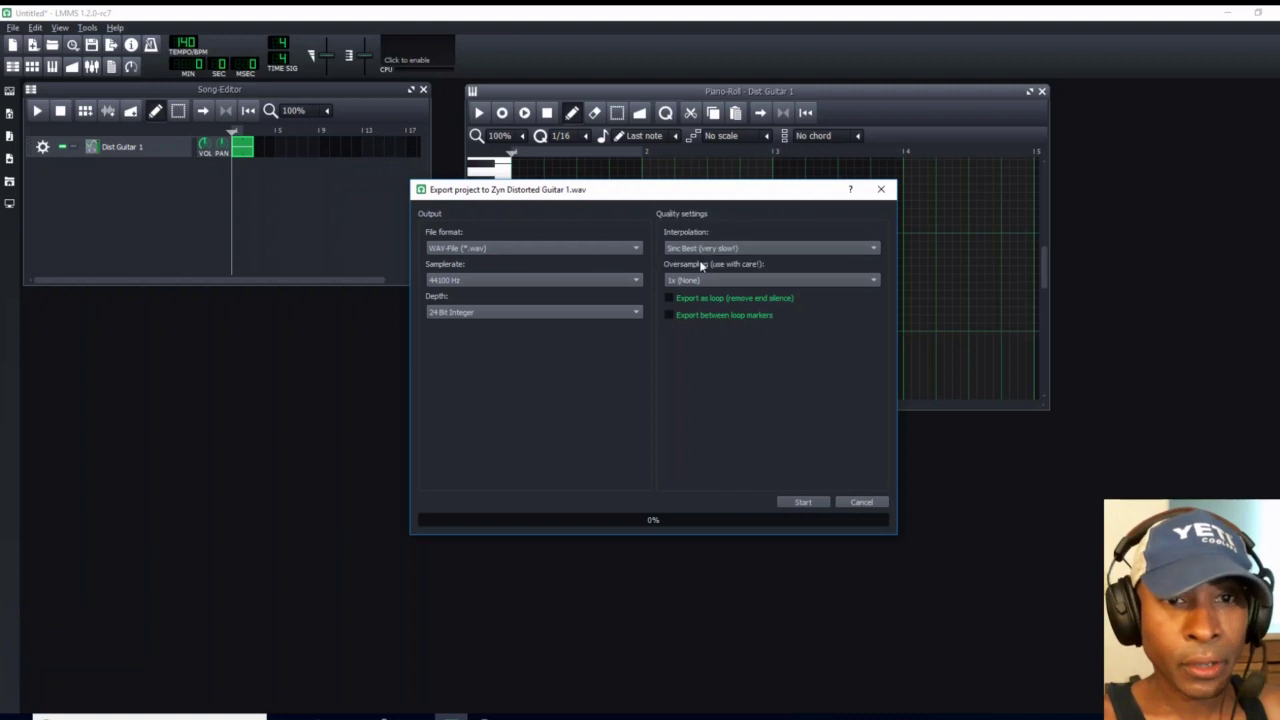
{"action": "left_click", "coordinate": [811, 502]}
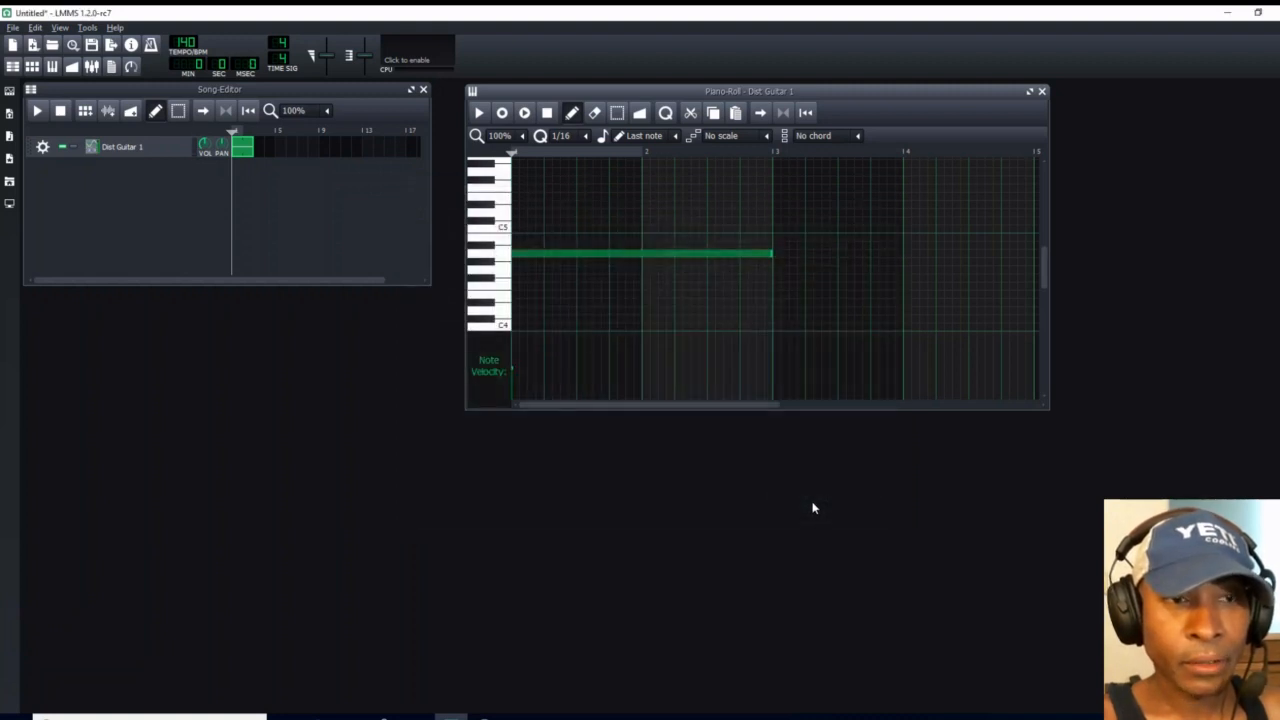
- Close the Piano-Roll and browse My Home to Desktop > Zyn Sample Guitar
{"action": "left_click", "coordinate": [1044, 94]}
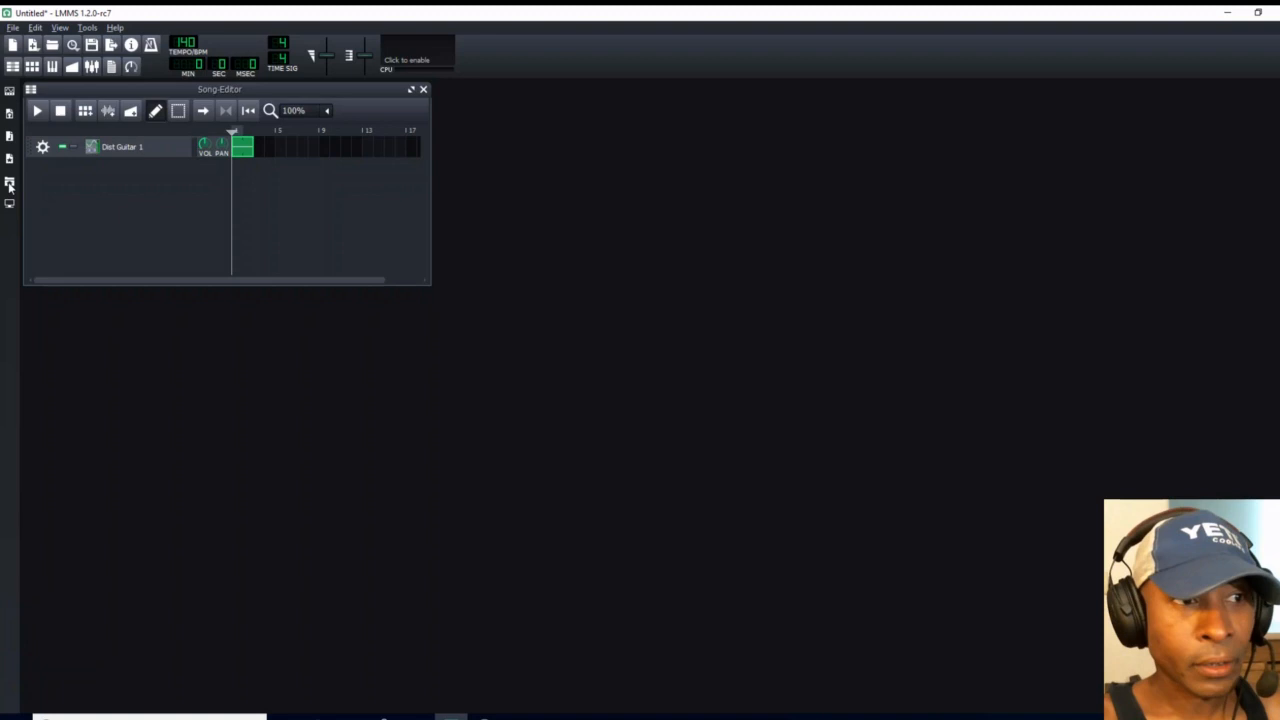
{"action": "left_click", "coordinate": [10, 183]}
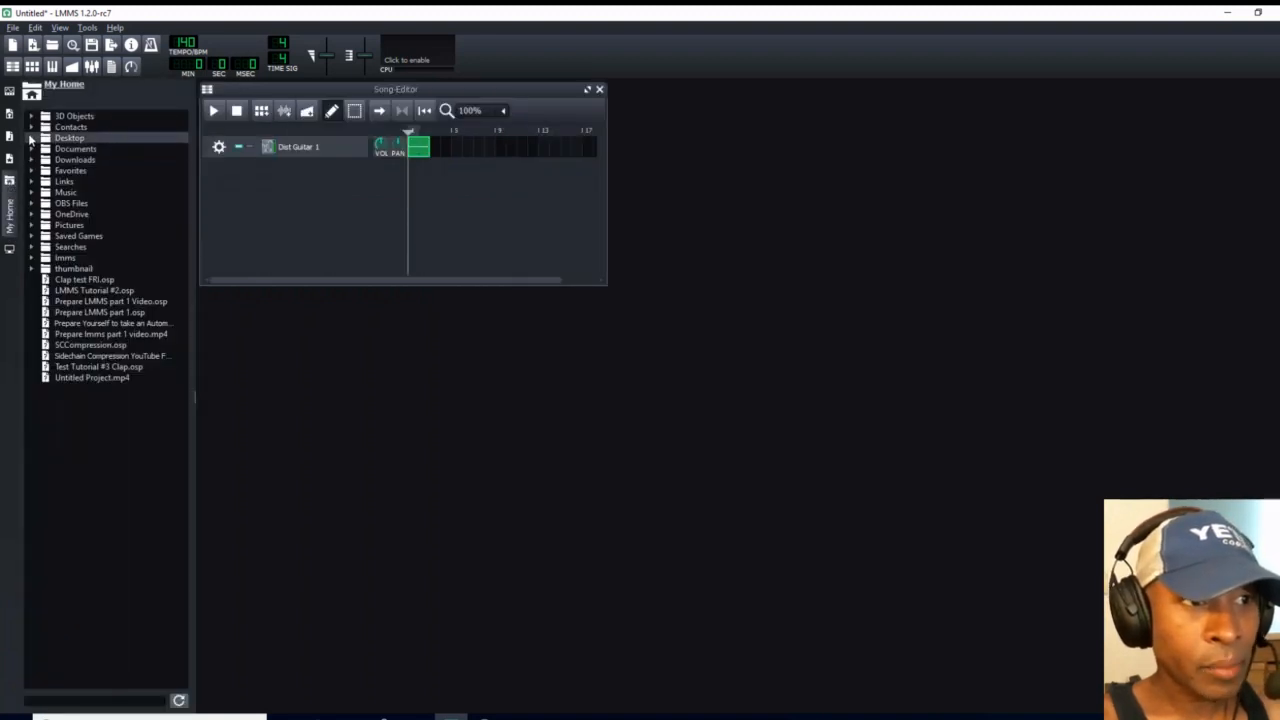
{"action": "left_click", "coordinate": [31, 138]}
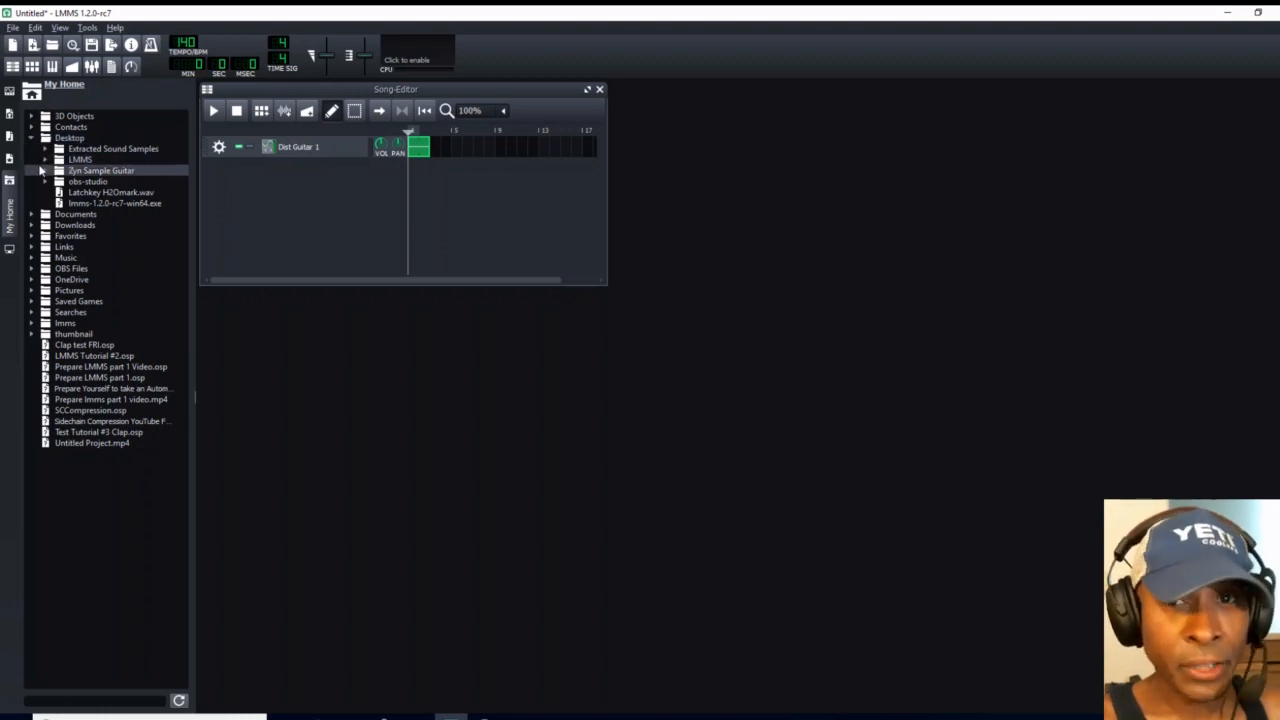
{"action": "left_click", "coordinate": [44, 160]}
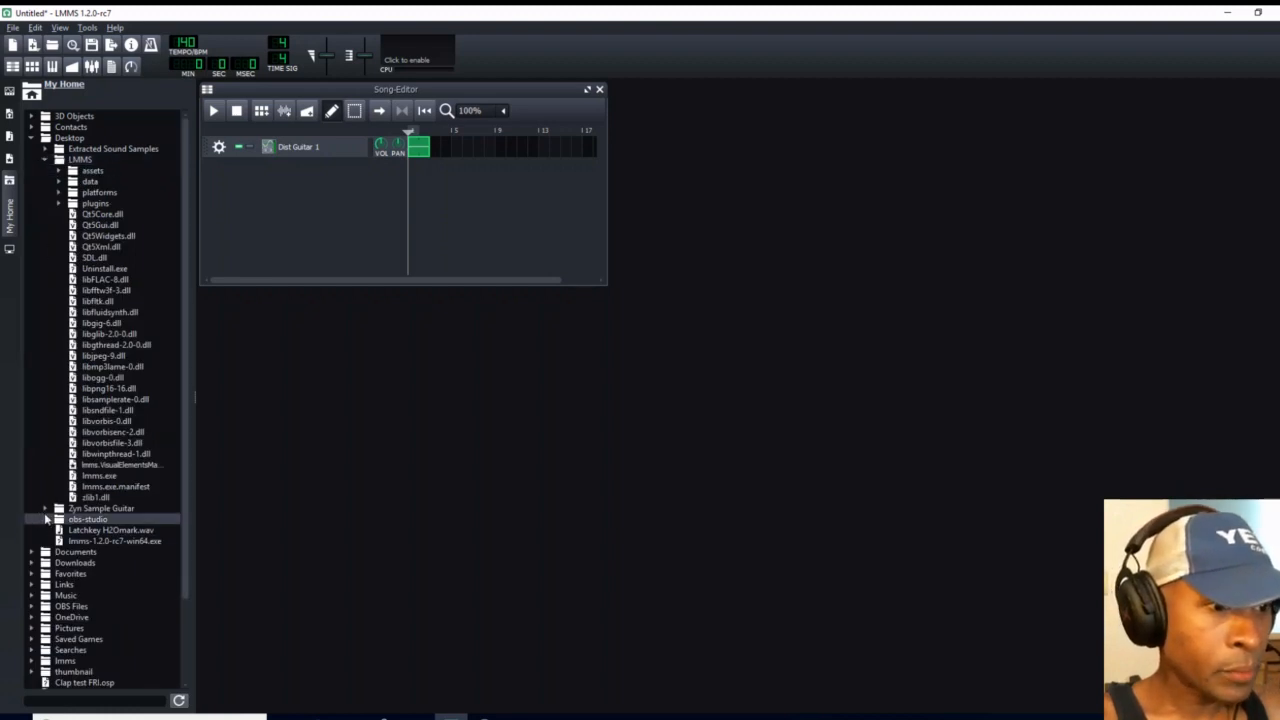
{"action": "left_click", "coordinate": [44, 509]}
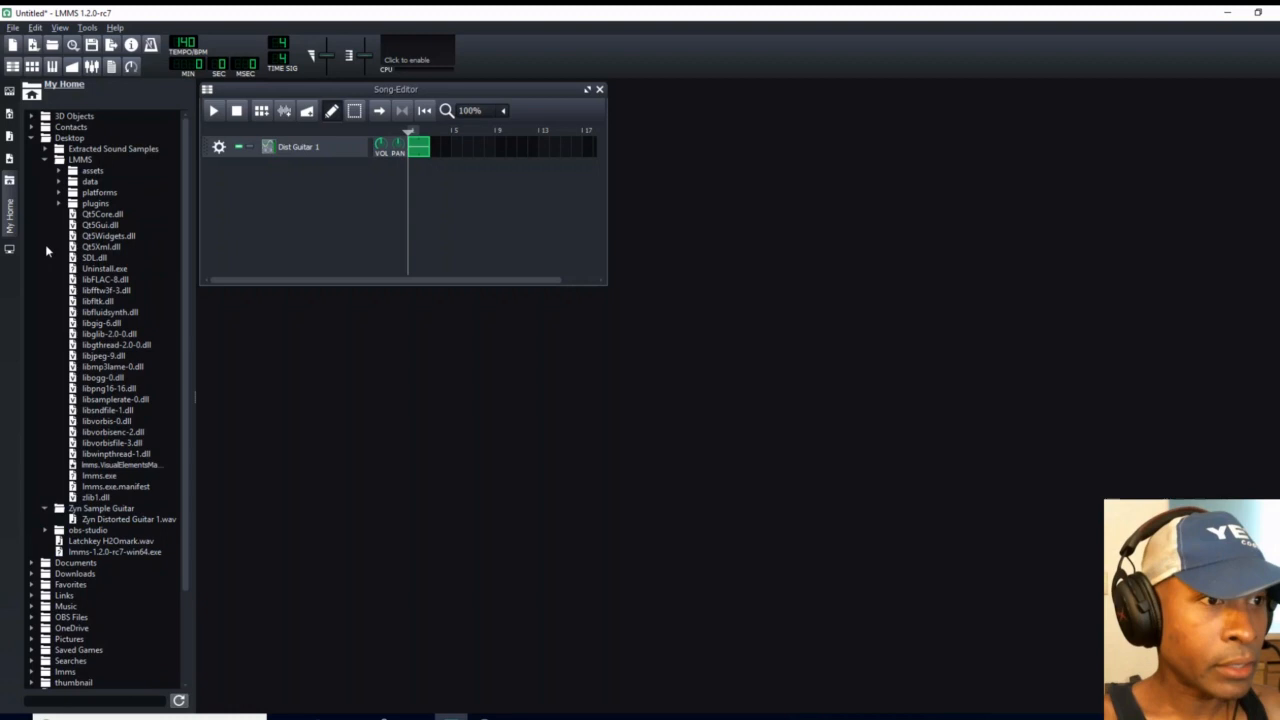
{"action": "left_click", "coordinate": [44, 160]}
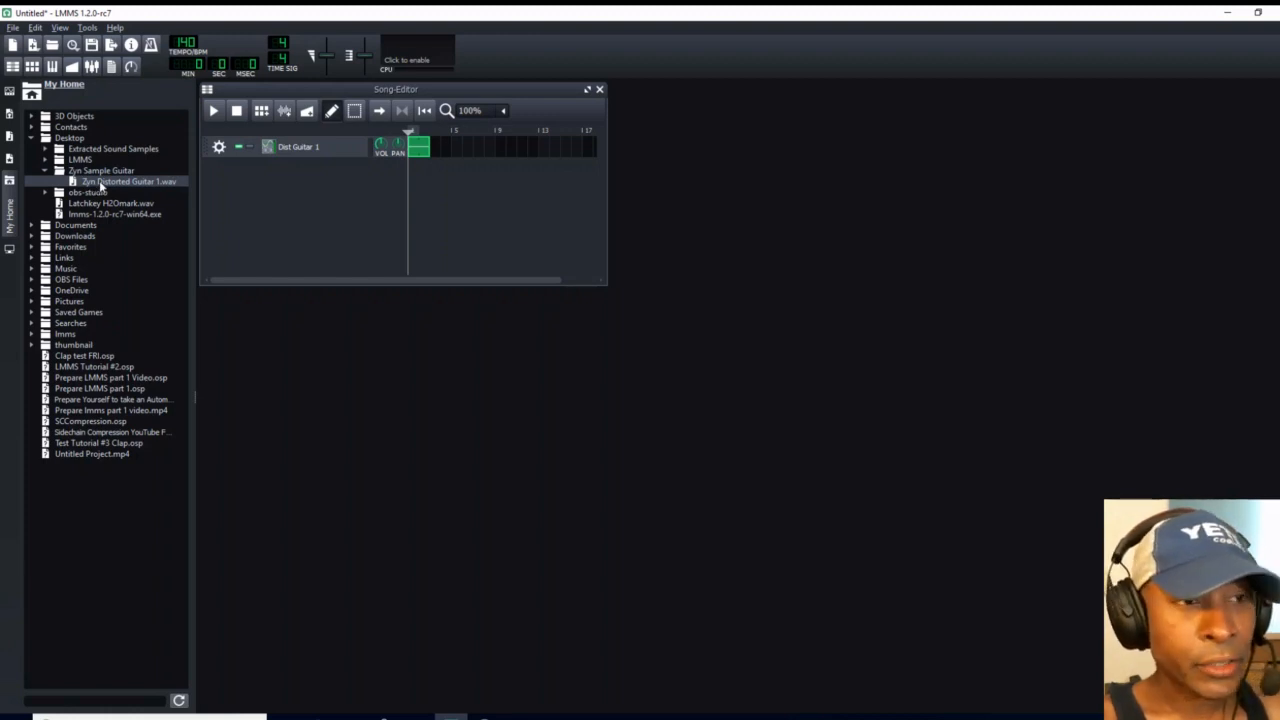
- Drag Zyn Distorted Guitar 1.wav into the Song-Editor as a second track
{"action": "left_click_drag", "start_coordinate": [100, 182], "coordinate": [288, 172]}
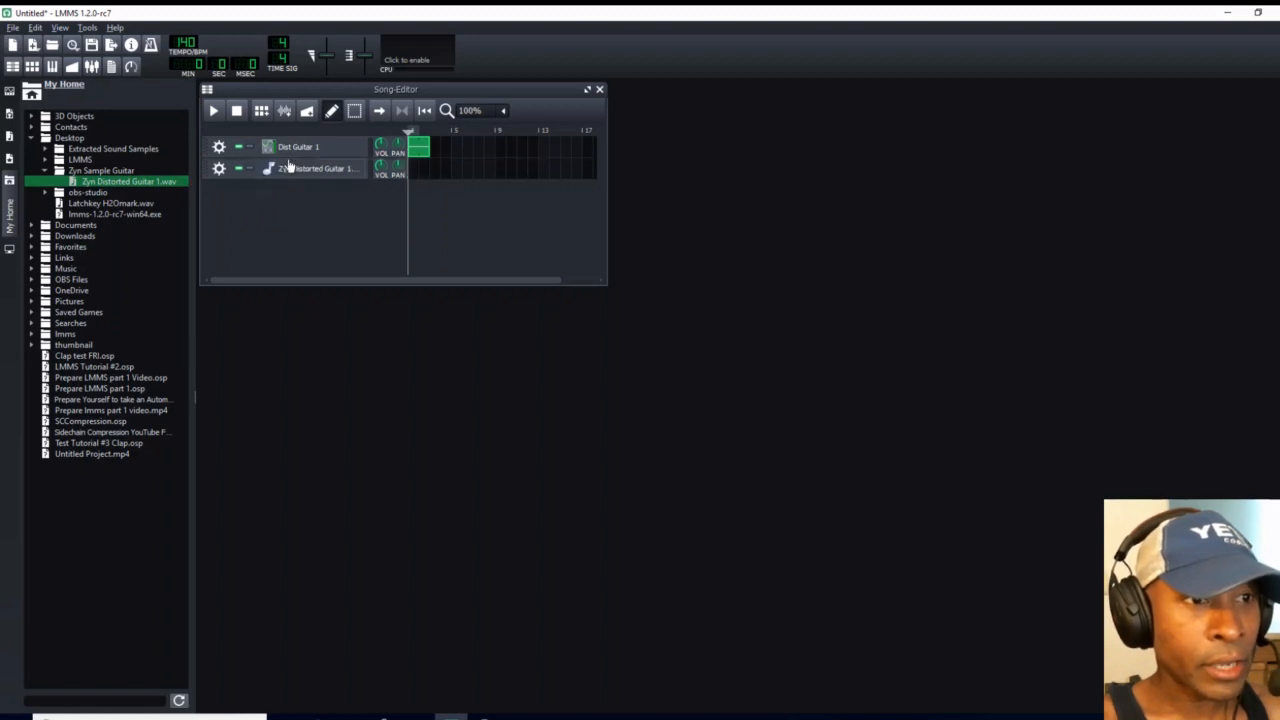
- Draw a two-bar note in the Zyn Distorted Guitar 1 track's Piano-Roll and close it
{"action": "left_click", "coordinate": [9, 208]}
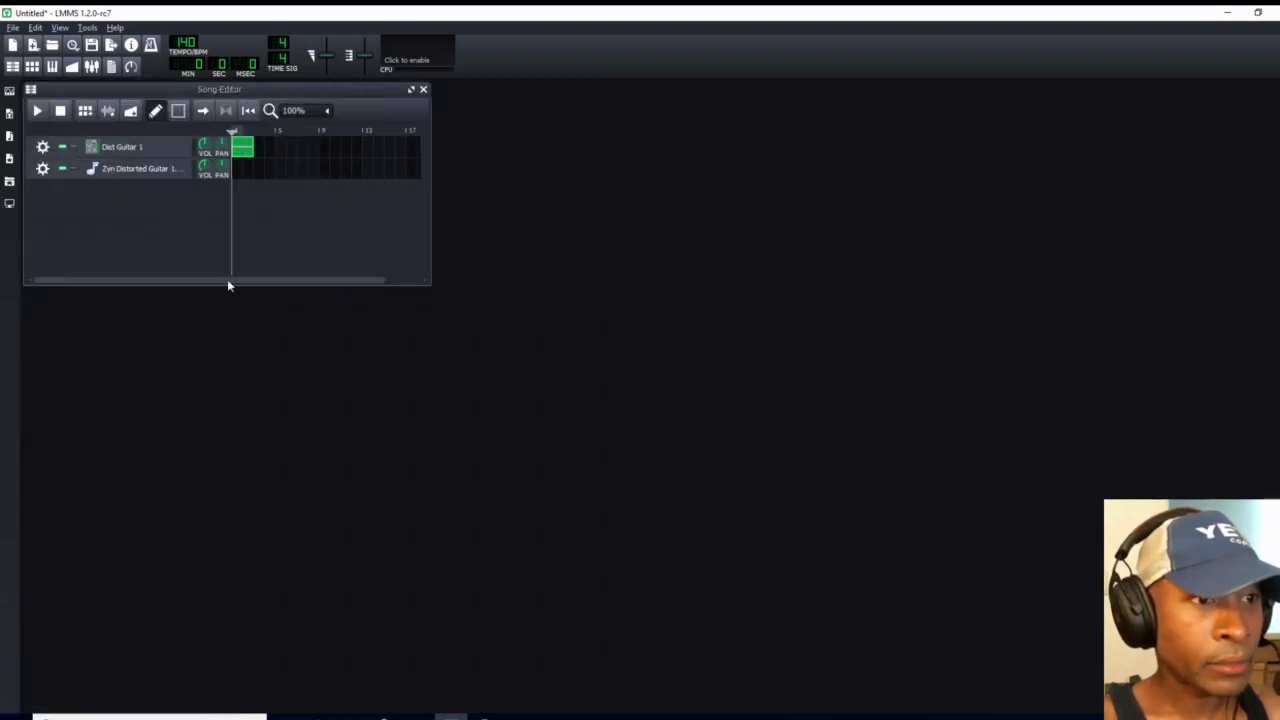
{"action": "double_click", "coordinate": [237, 172]}
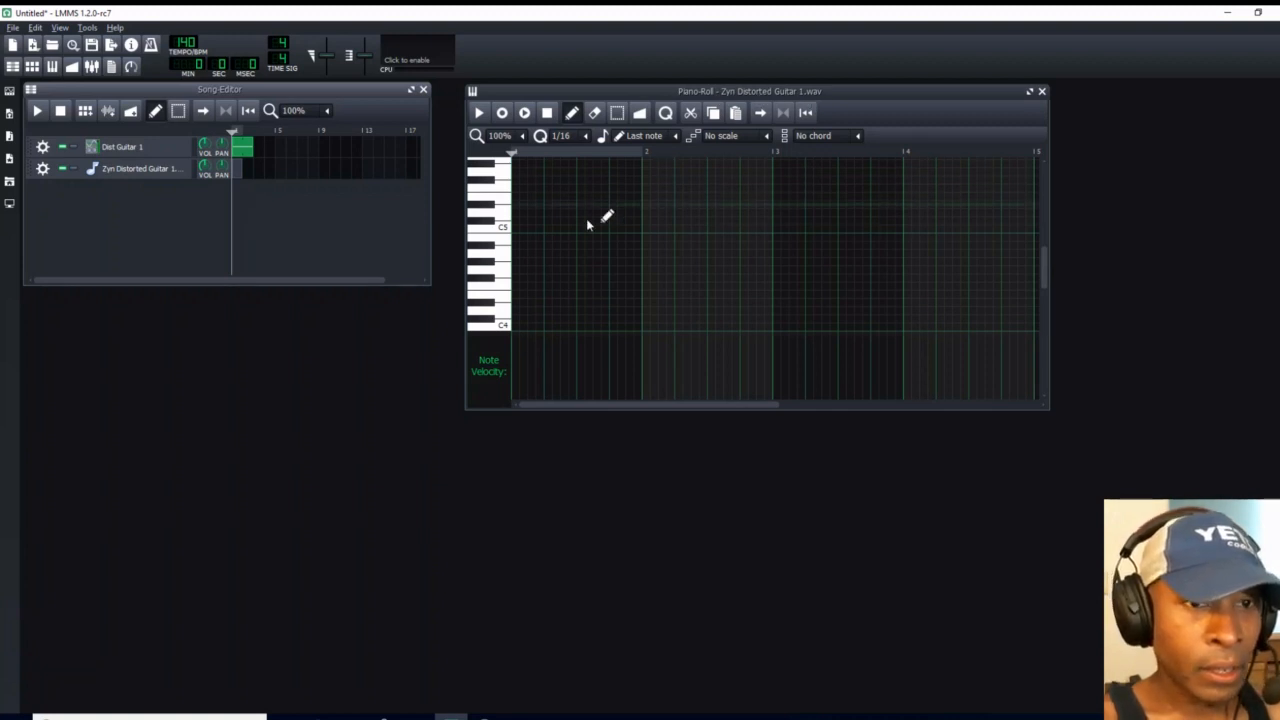
{"action": "left_click", "coordinate": [519, 263]}
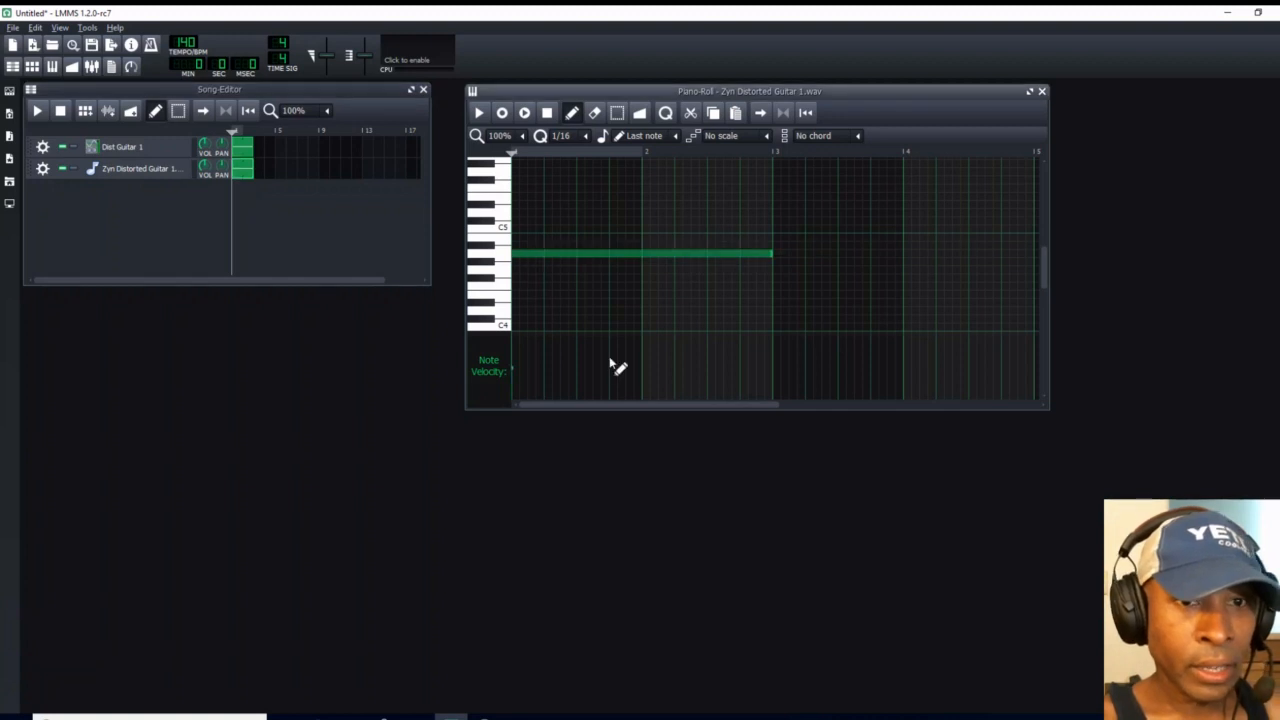
{"action": "left_click", "coordinate": [1041, 91]}
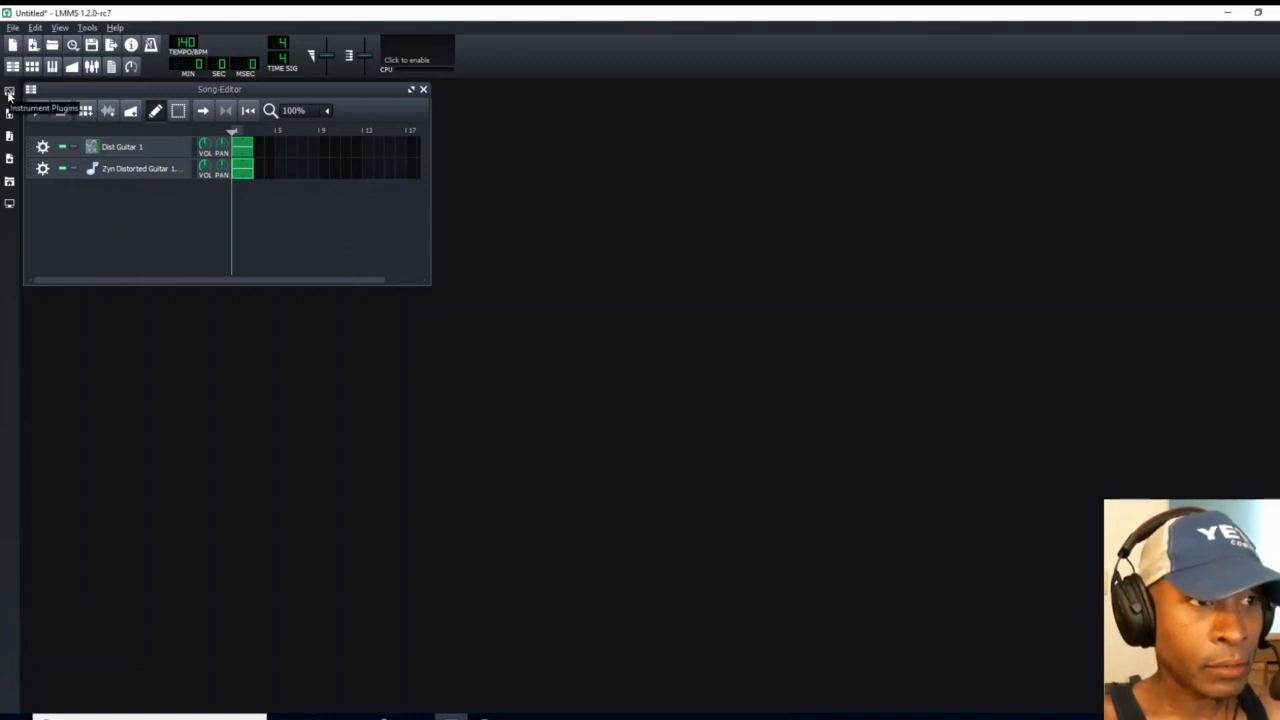
- Browse the instrument plugins and My Samples misc folder, then close both sidebars
{"action": "left_click", "coordinate": [9, 93]}
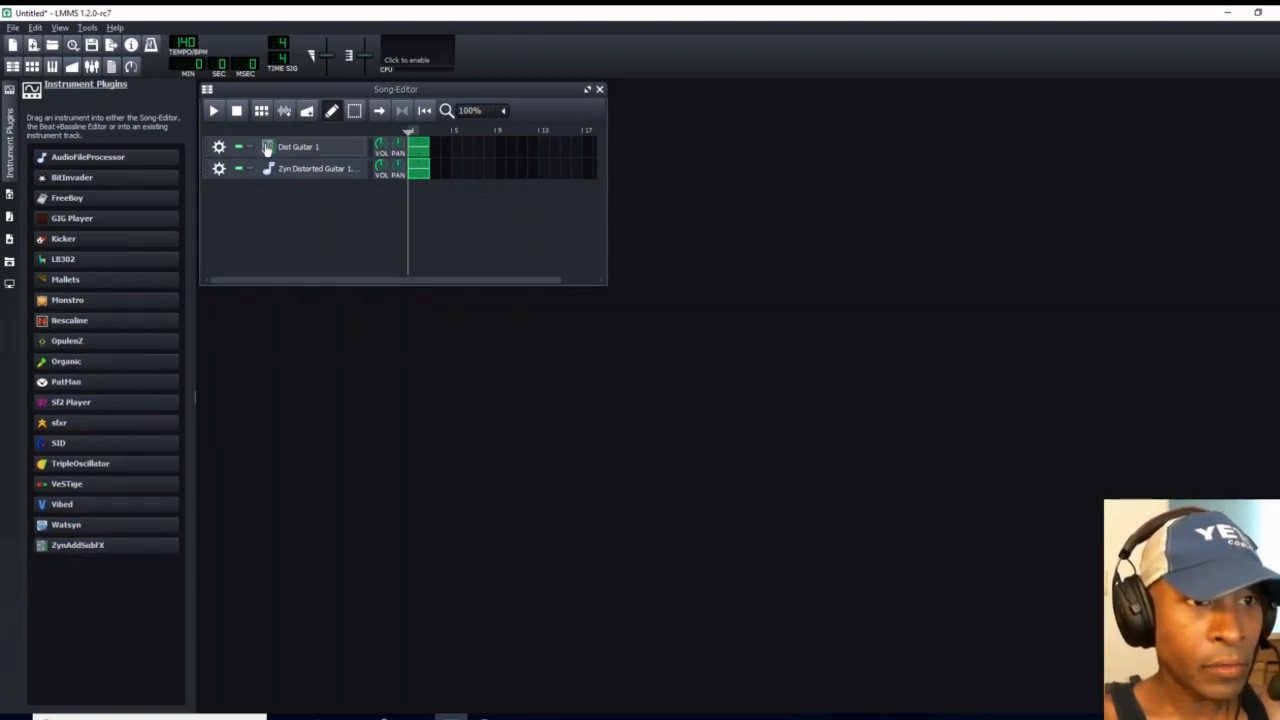
{"action": "left_click", "coordinate": [10, 145]}
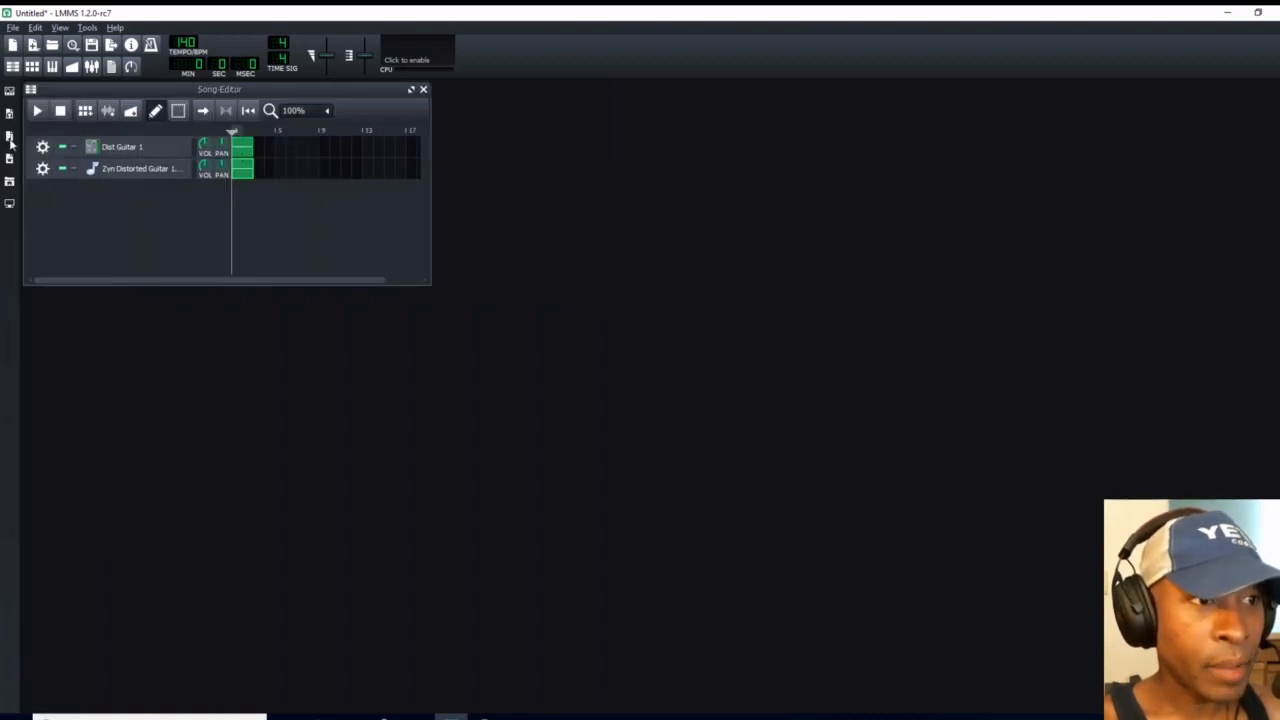
{"action": "left_click", "coordinate": [10, 140]}
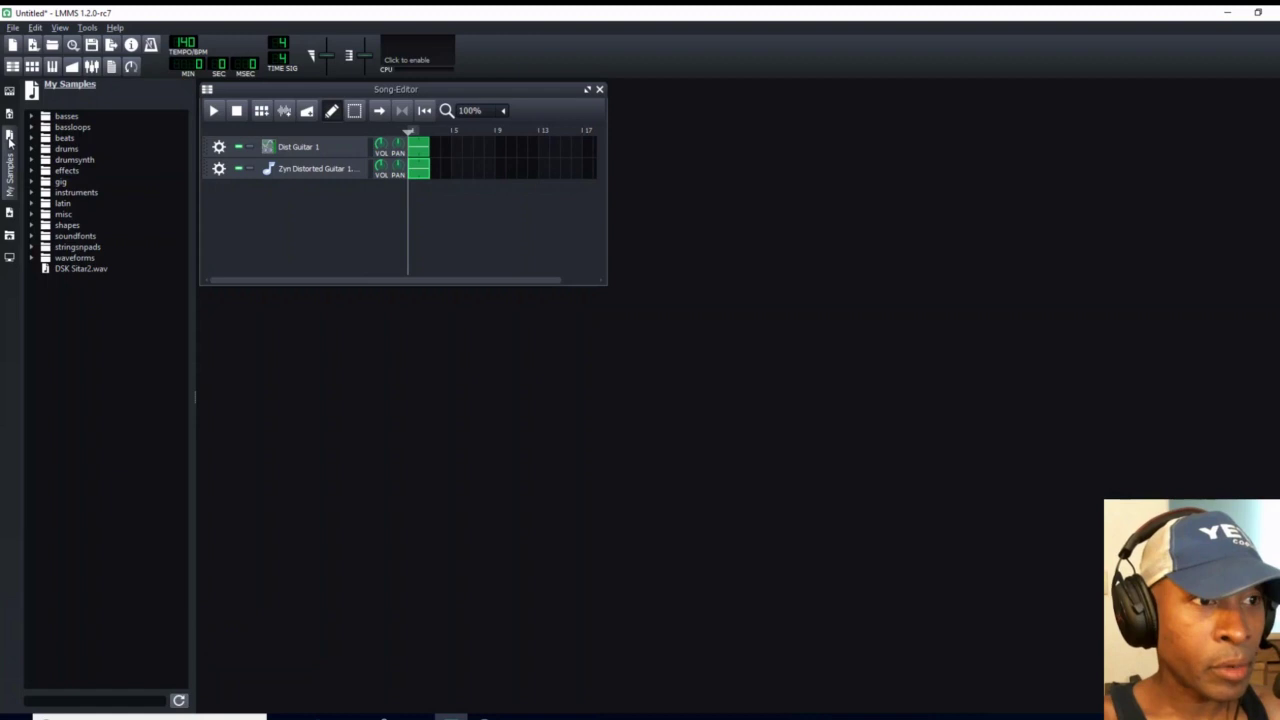
{"action": "left_click", "coordinate": [32, 214]}
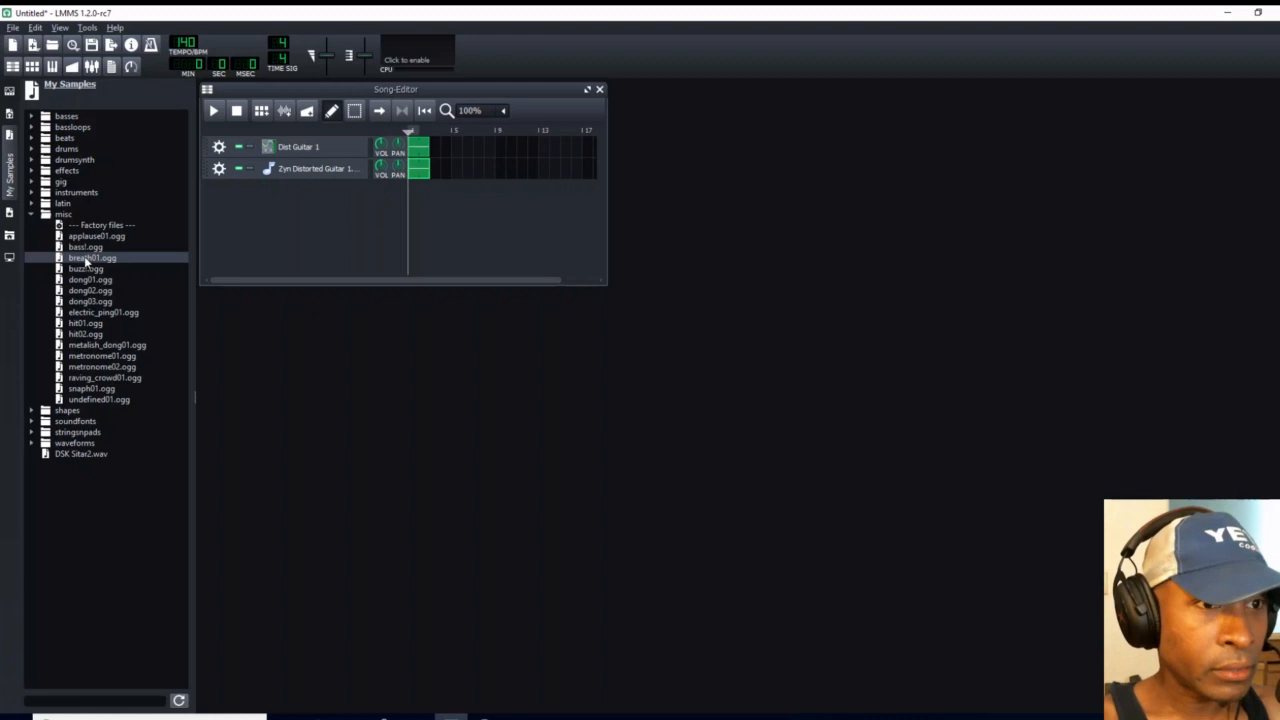
{"action": "left_click", "coordinate": [32, 214]}
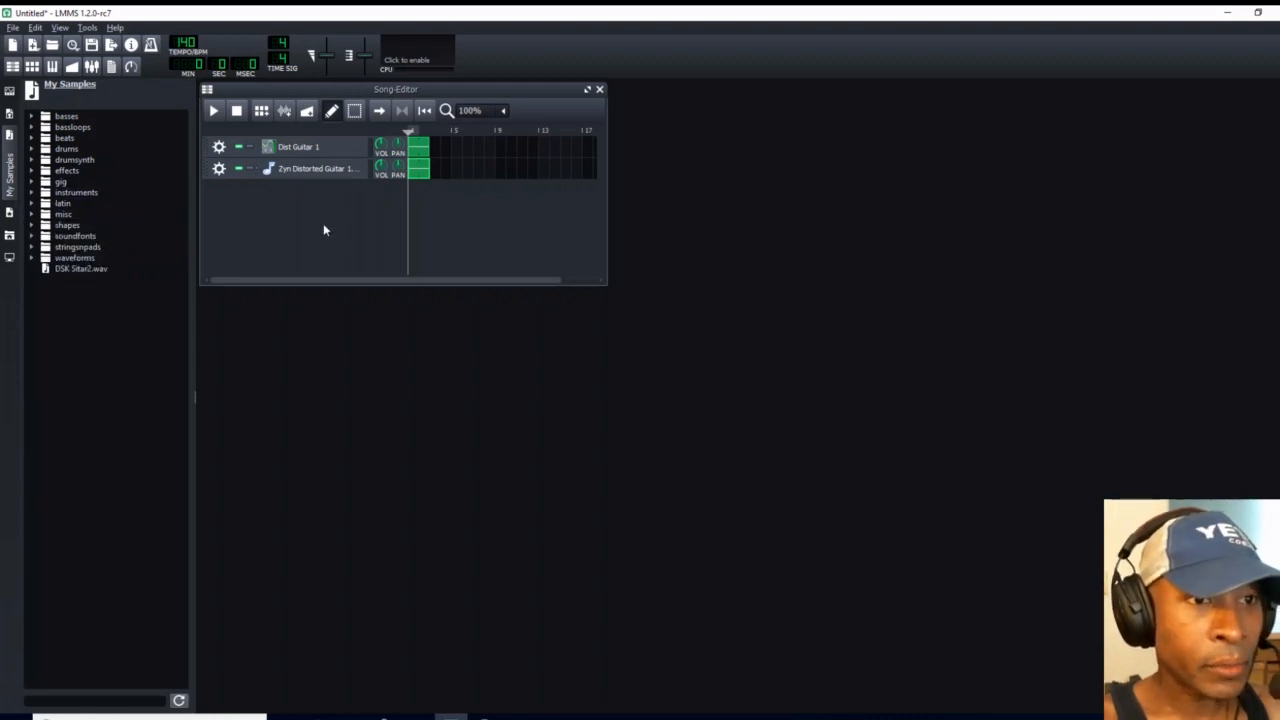
{"action": "left_click", "coordinate": [9, 168]}
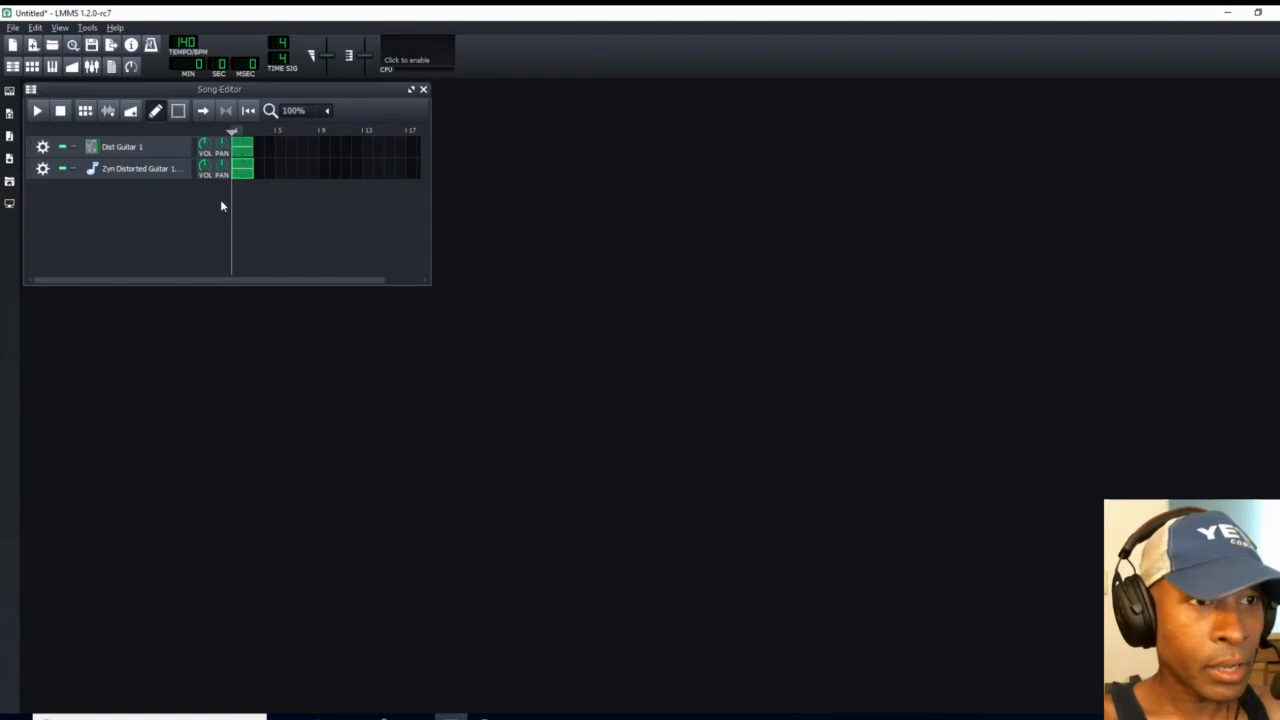
{"action": "double_click", "coordinate": [245, 155]}
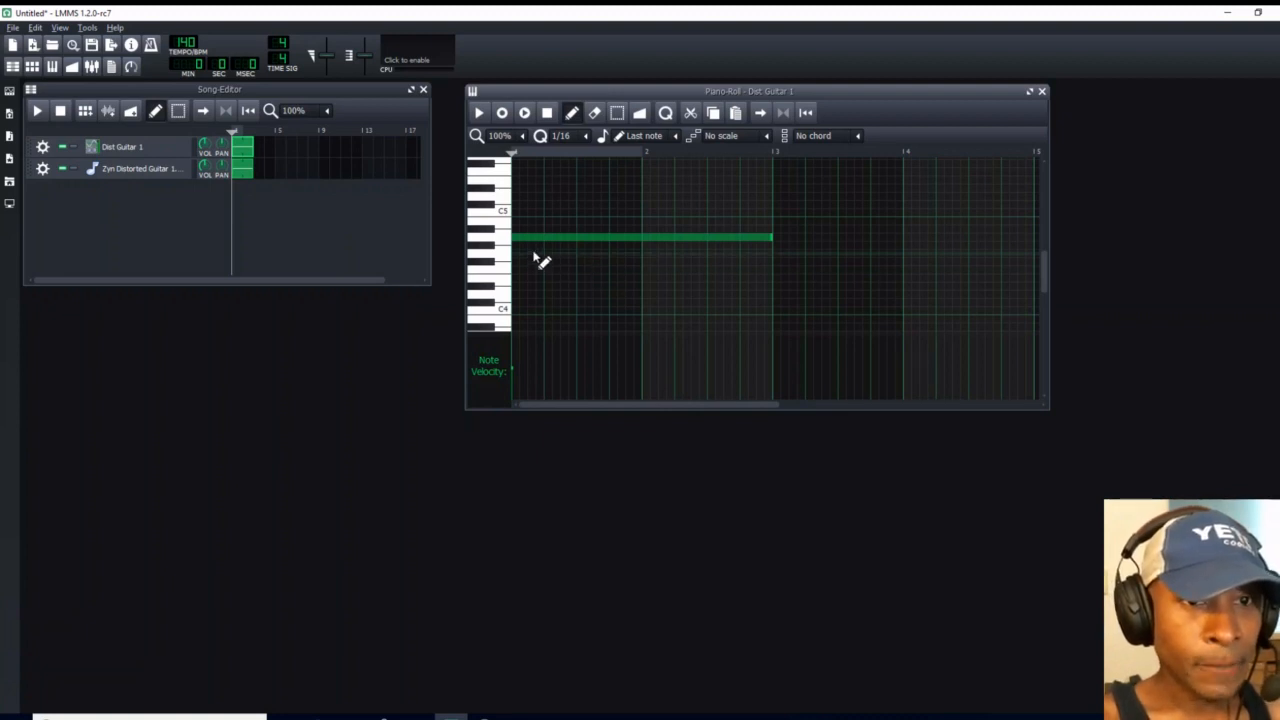
{"action": "left_click_drag", "start_coordinate": [1044, 282], "coordinate": [1037, 263]}
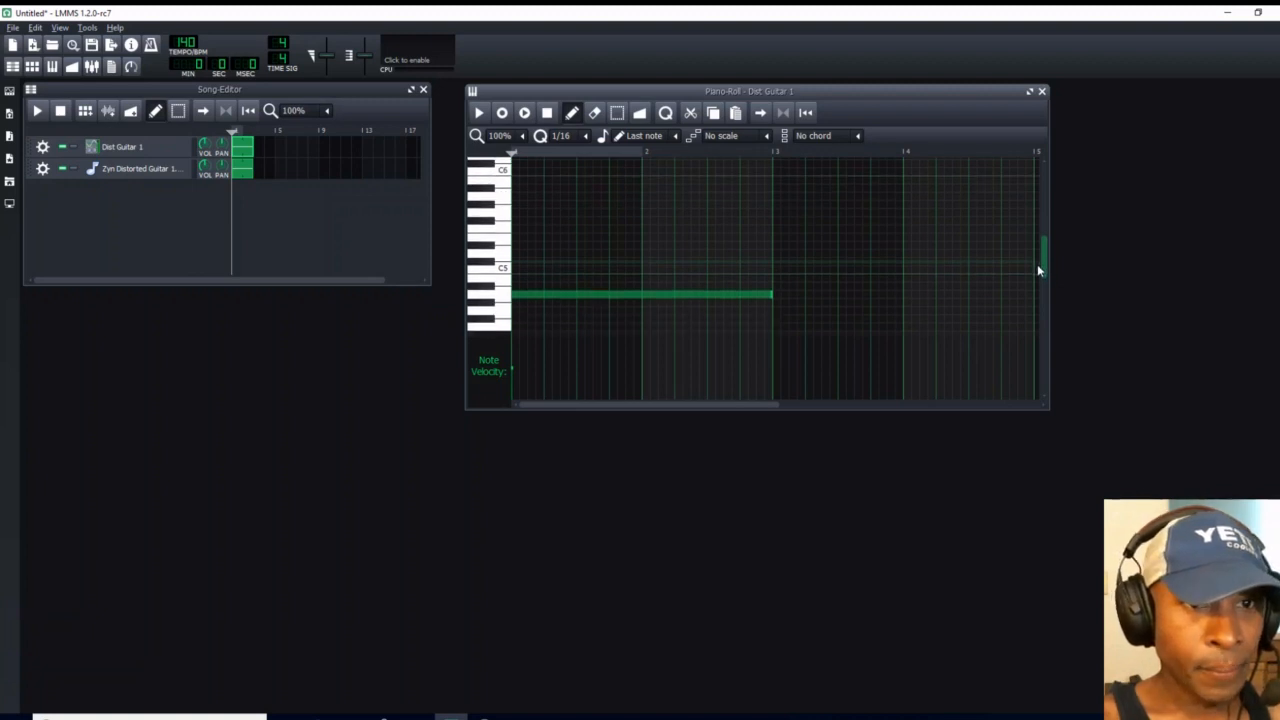
{"action": "left_click", "coordinate": [478, 112]}
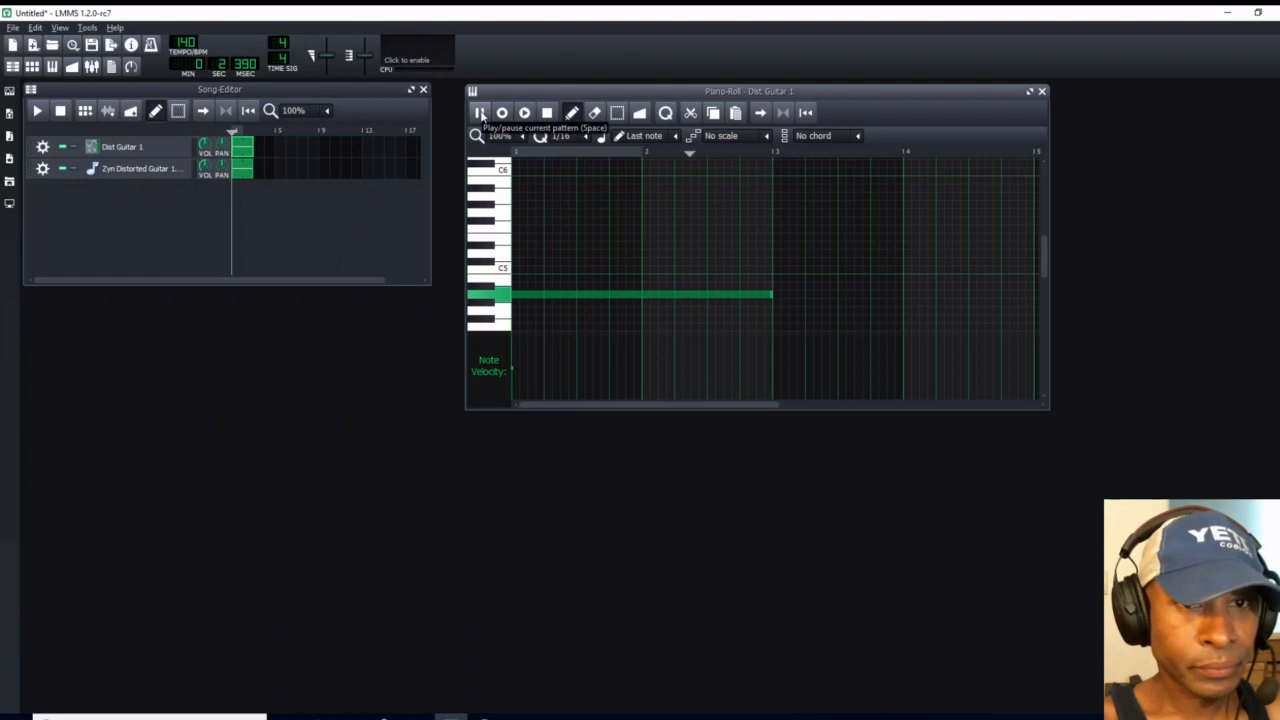
{"action": "left_click", "coordinate": [1042, 93]}
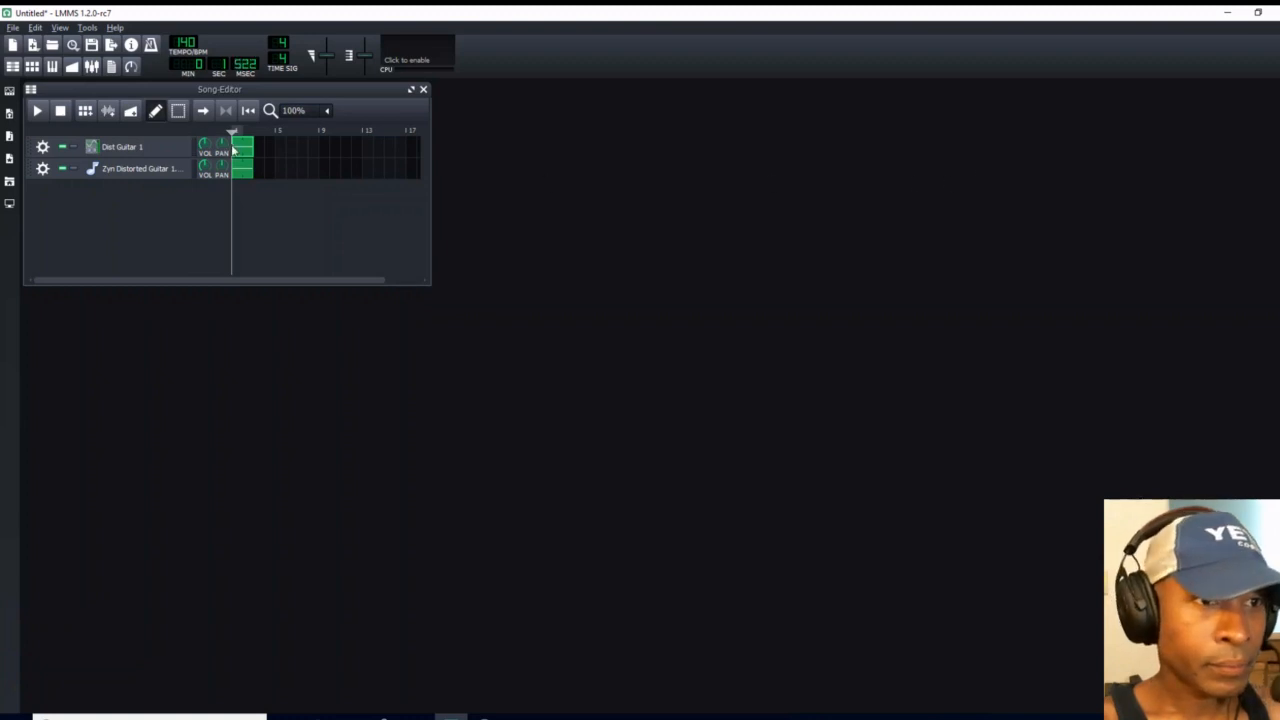
{"action": "double_click", "coordinate": [240, 149]}
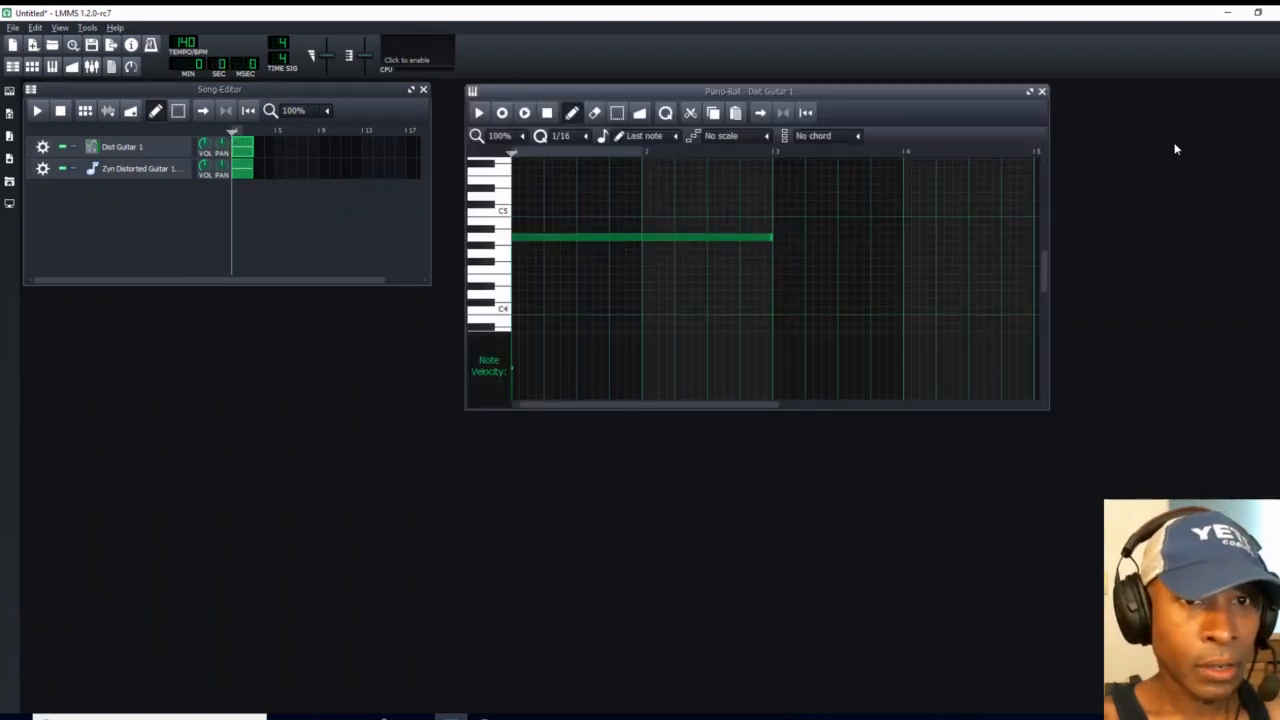
{"action": "left_click", "coordinate": [1042, 91]}
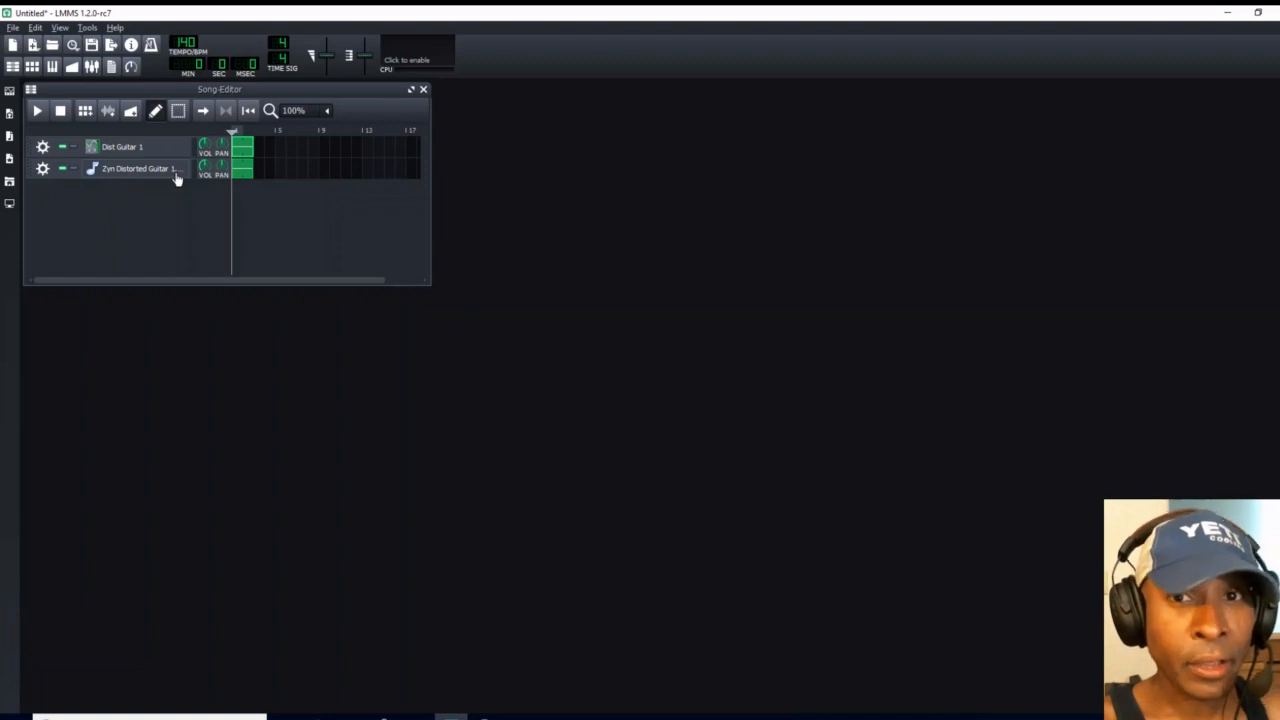
{"action": "double_click", "coordinate": [238, 173]}
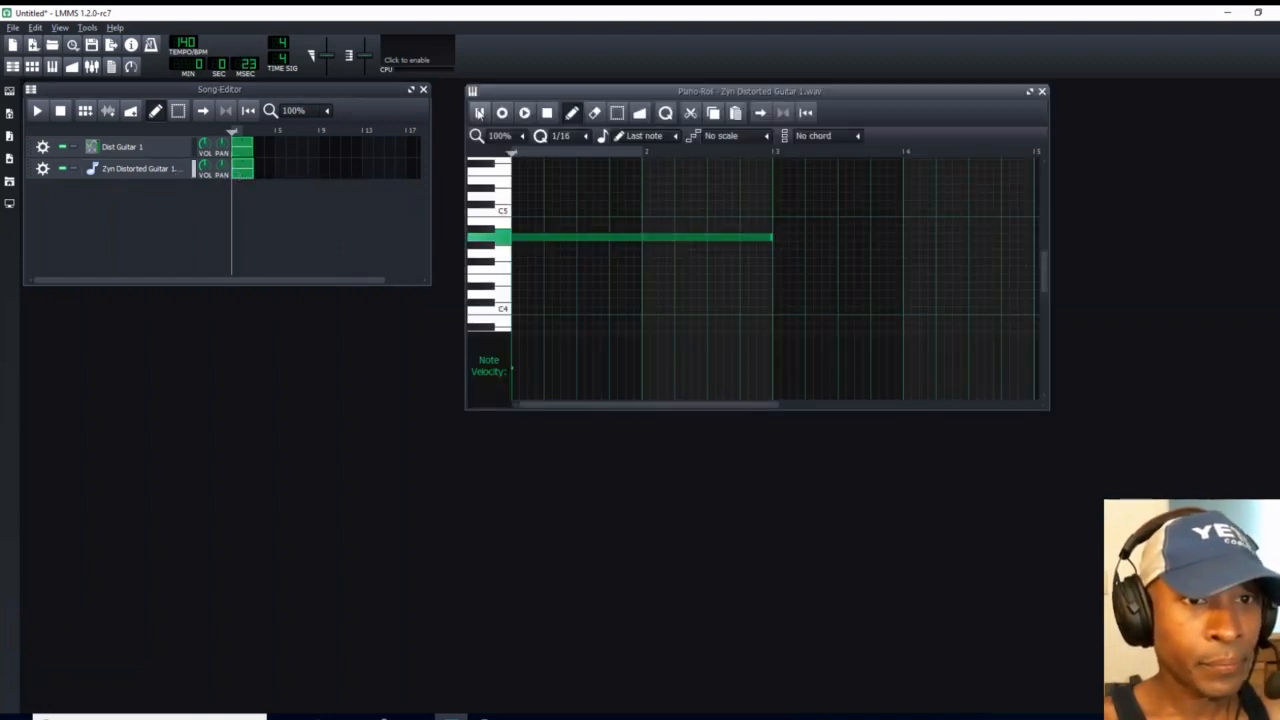
{"action": "left_click", "coordinate": [547, 113]}
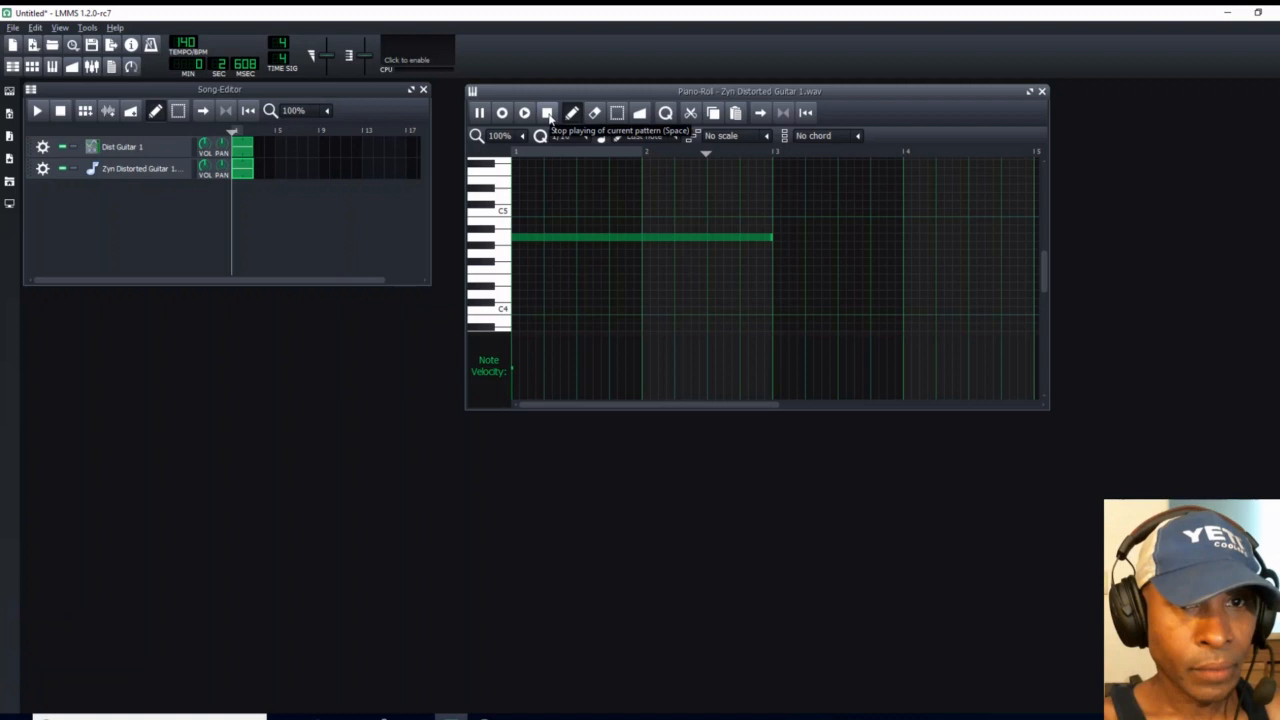
{"action": "left_click", "coordinate": [549, 115]}
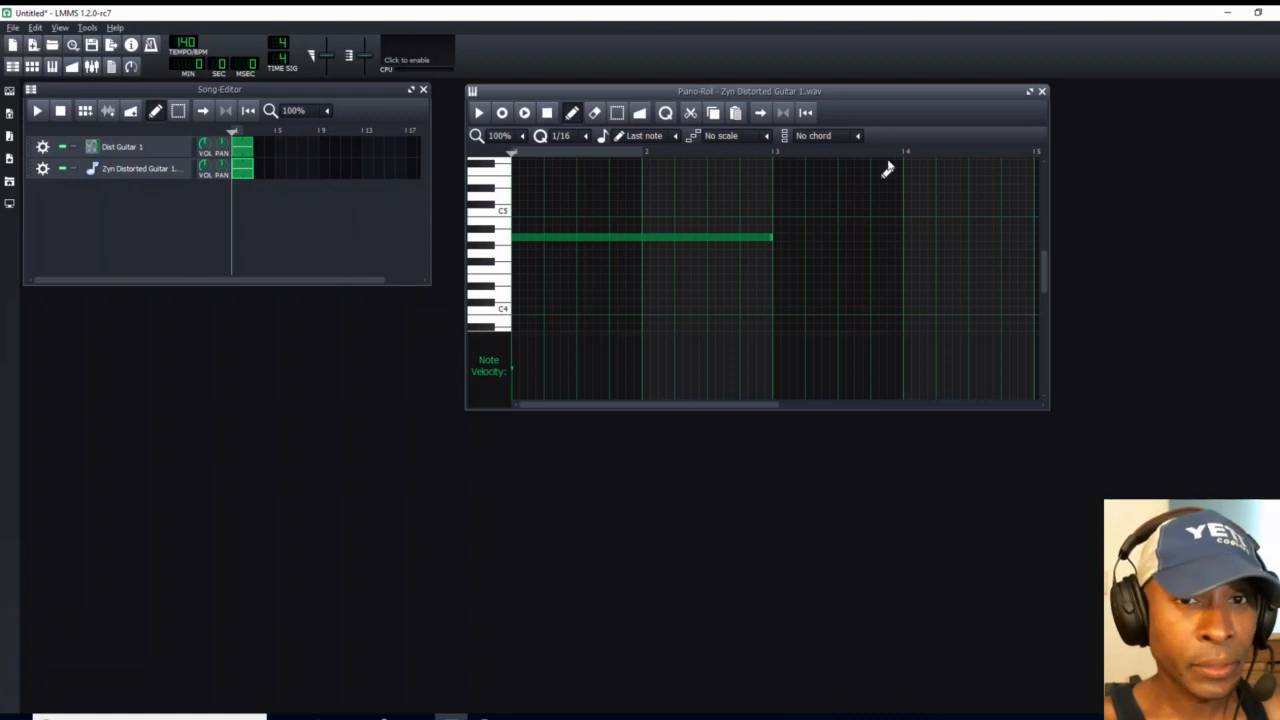
{"action": "left_click", "coordinate": [1043, 93]}
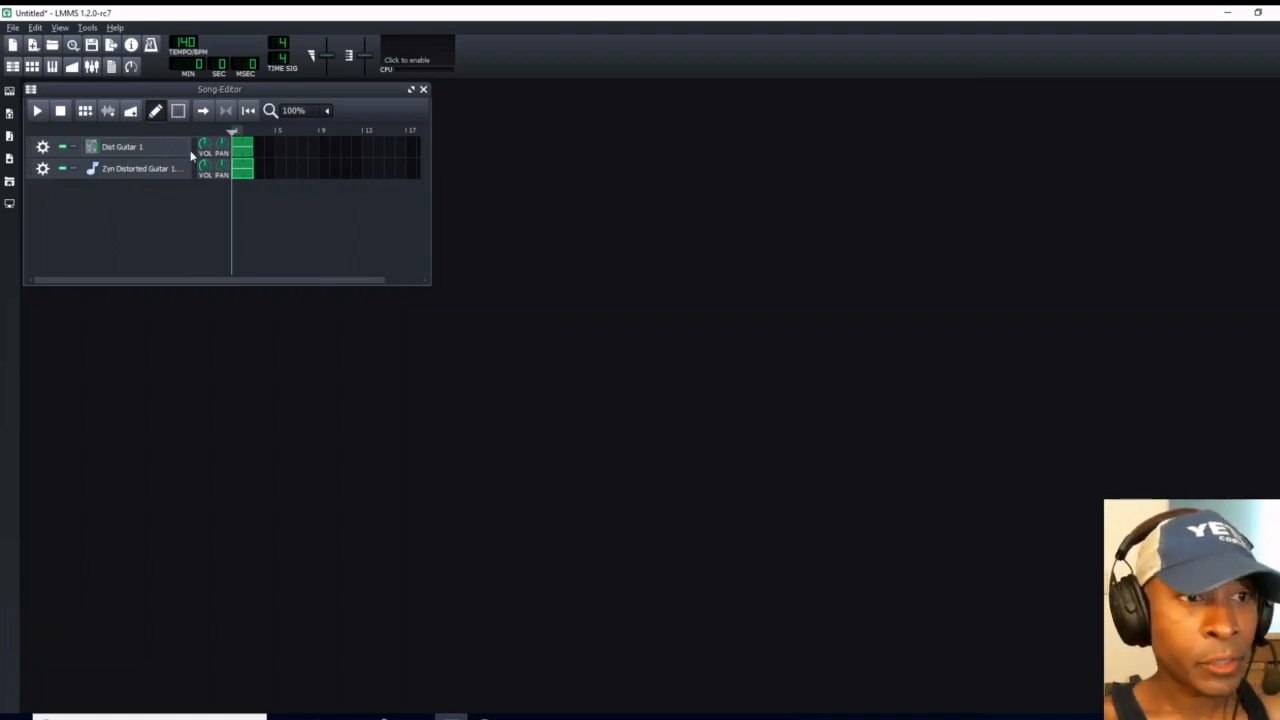
- Open note detuning automation for the long Dist Guitar 1 note via the Detune tool
{"action": "double_click", "coordinate": [244, 154]}
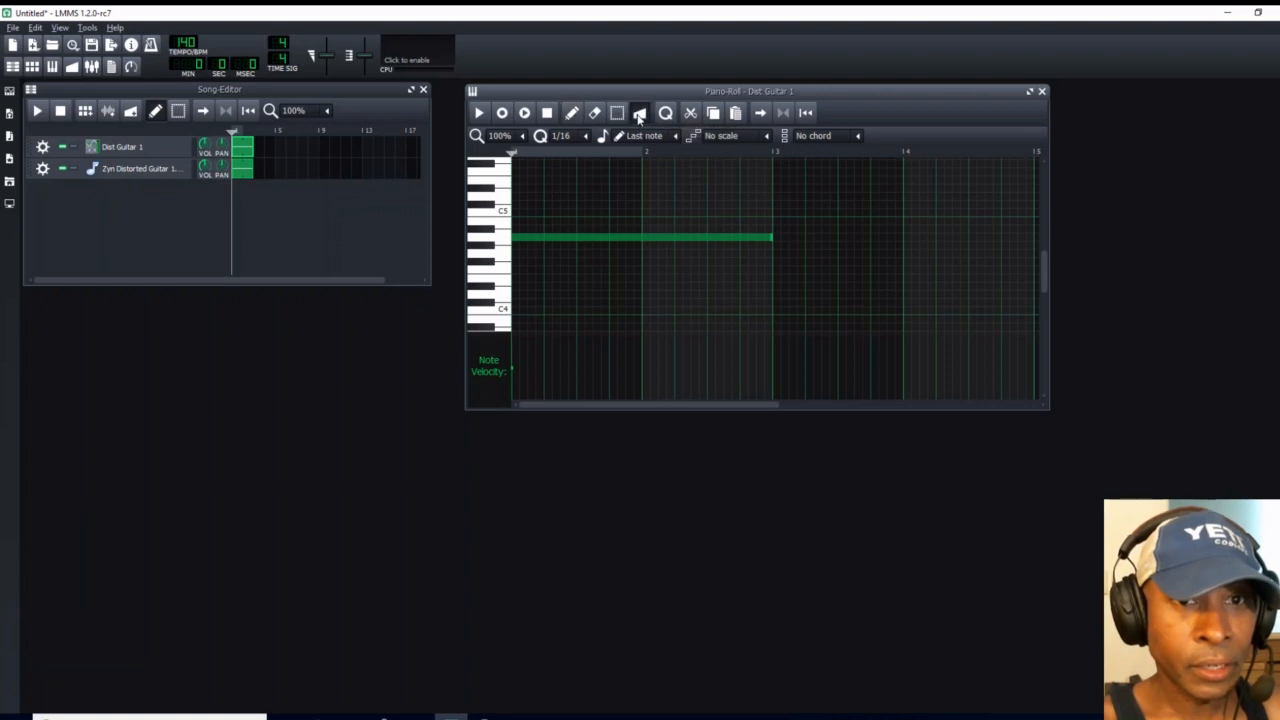
{"action": "left_click", "coordinate": [640, 112]}
{"action": "left_click", "coordinate": [633, 243]}
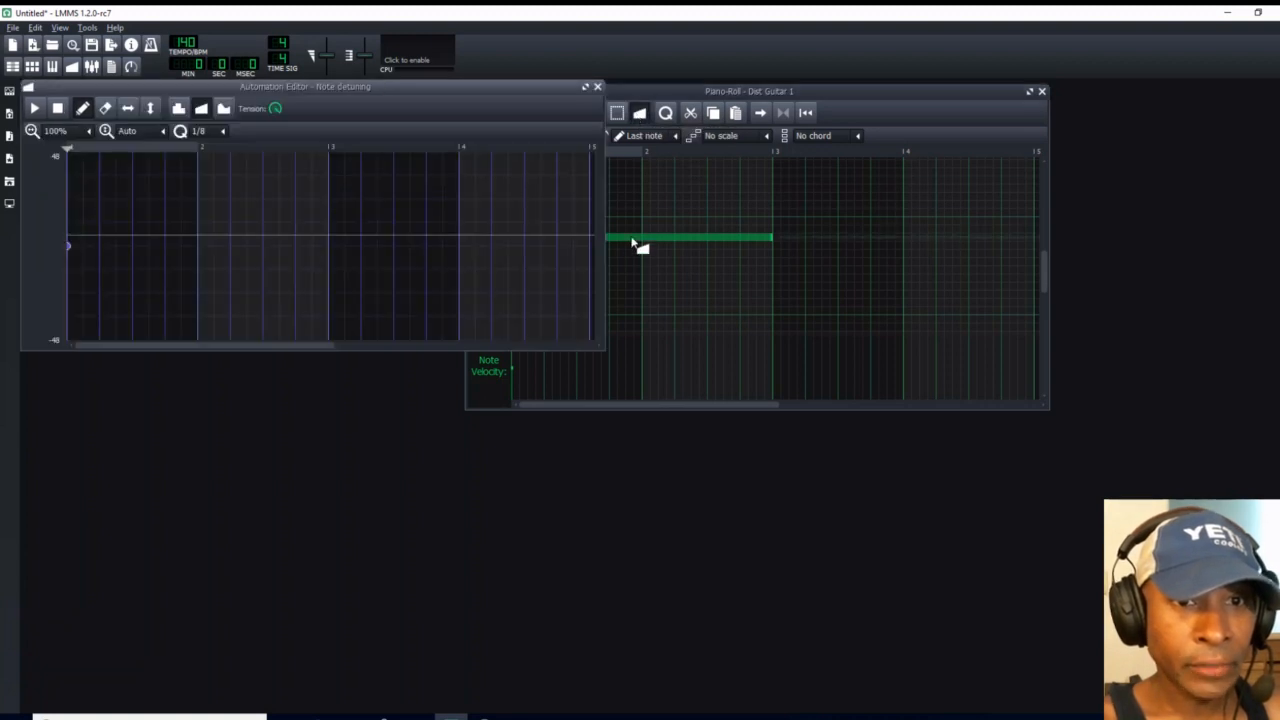
- Arrange the detuning Automation Editor below the Piano-Roll
{"action": "mouse_move", "coordinate": [407, 85]}
{"action": "left_mouse_down"}
{"action": "mouse_move", "coordinate": [797, 441]}
{"action": "mouse_move", "coordinate": [855, 432]}
{"action": "left_mouse_up"}
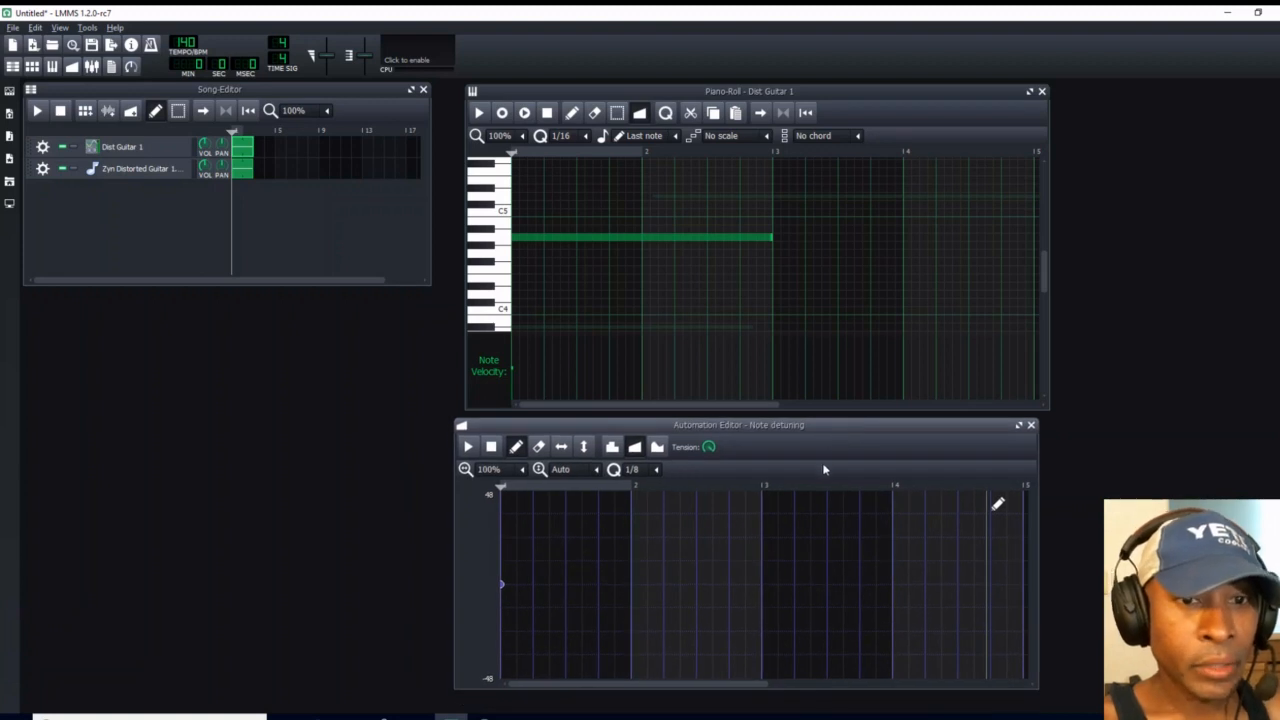
{"action": "left_click", "coordinate": [745, 96]}
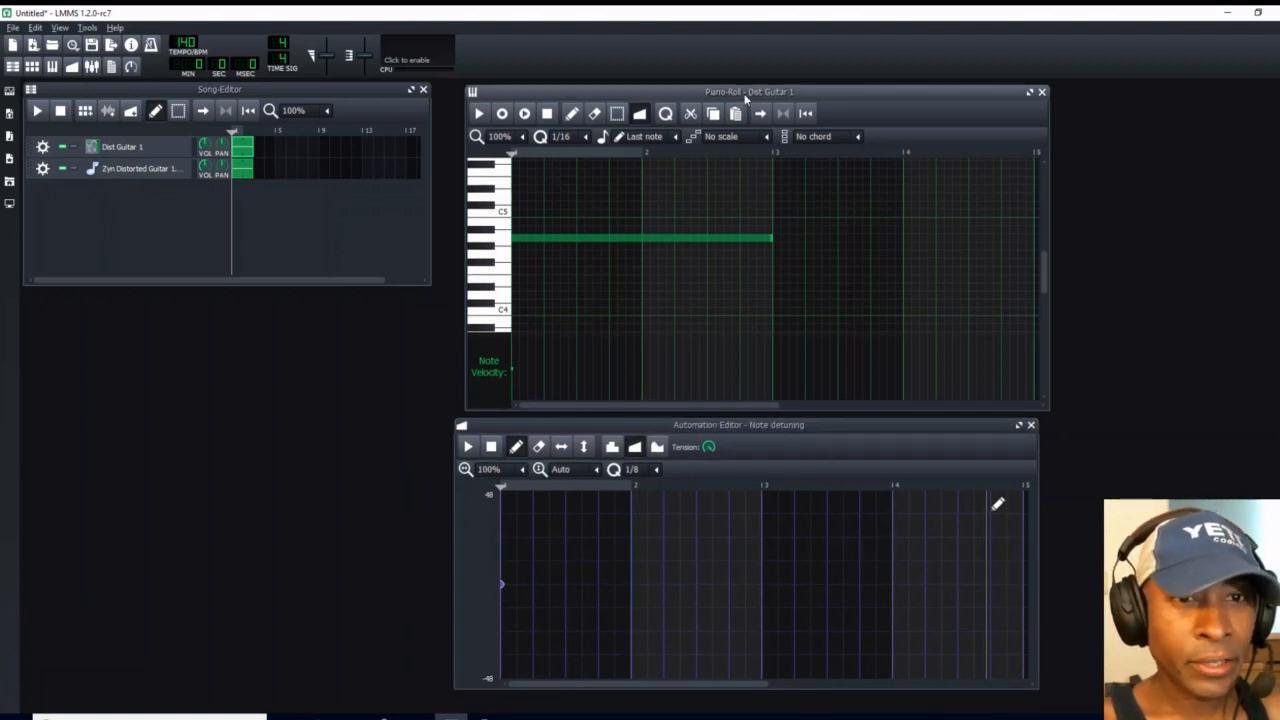
{"action": "left_click_drag", "start_coordinate": [745, 96], "coordinate": [738, 90]}
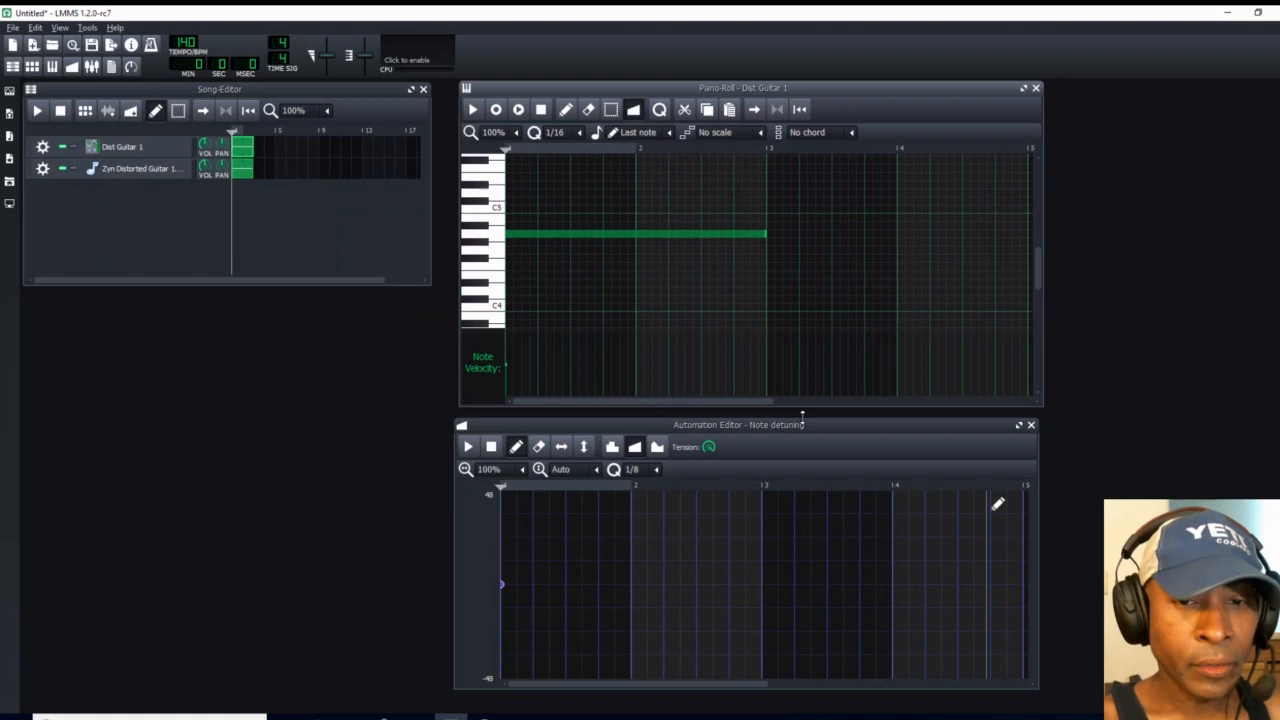
{"action": "left_click_drag", "start_coordinate": [811, 427], "coordinate": [810, 422]}
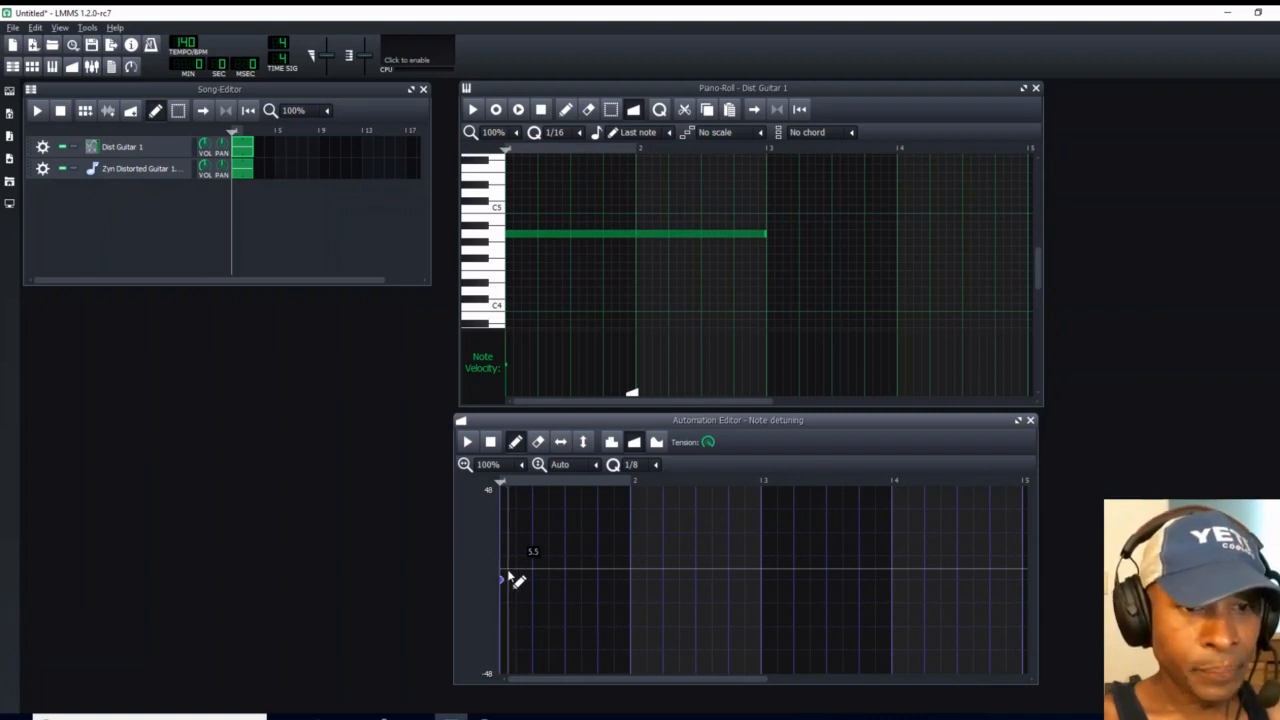
- Set the detuning editor to Stay on Top, move it up over the notes, and return to drawing notes
{"action": "left_click", "coordinate": [463, 422]}
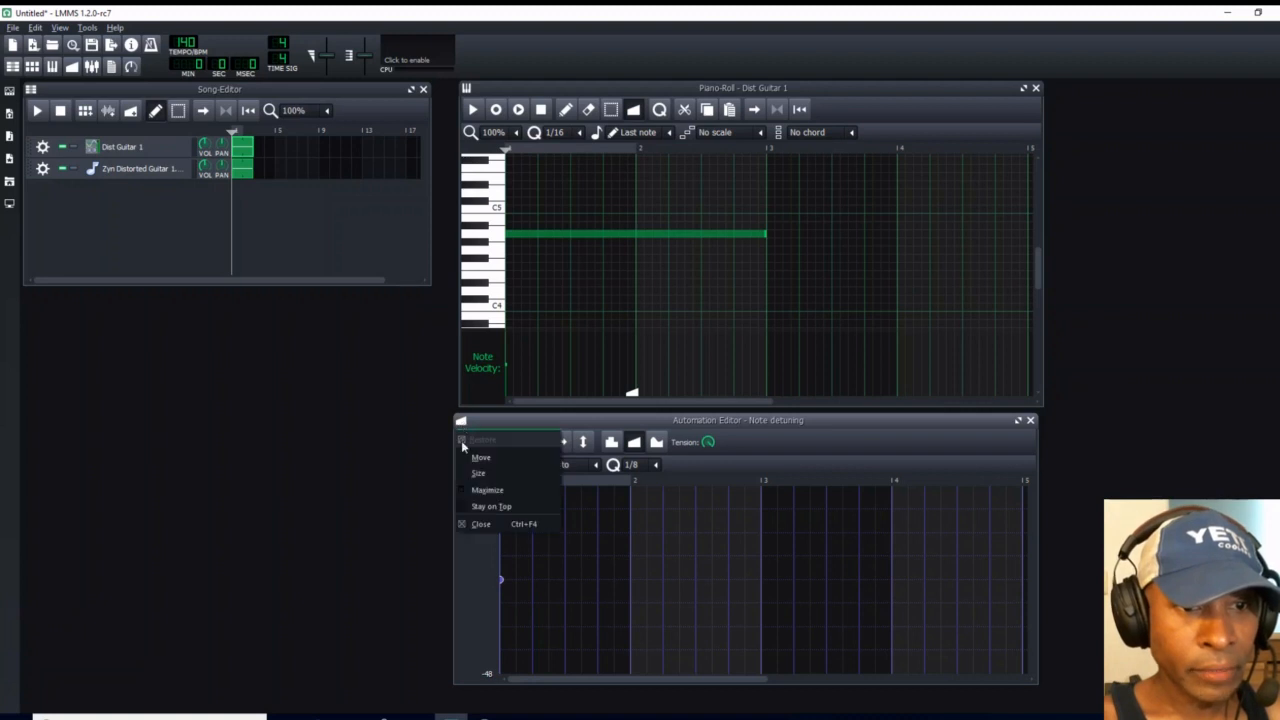
{"action": "left_click", "coordinate": [478, 507]}
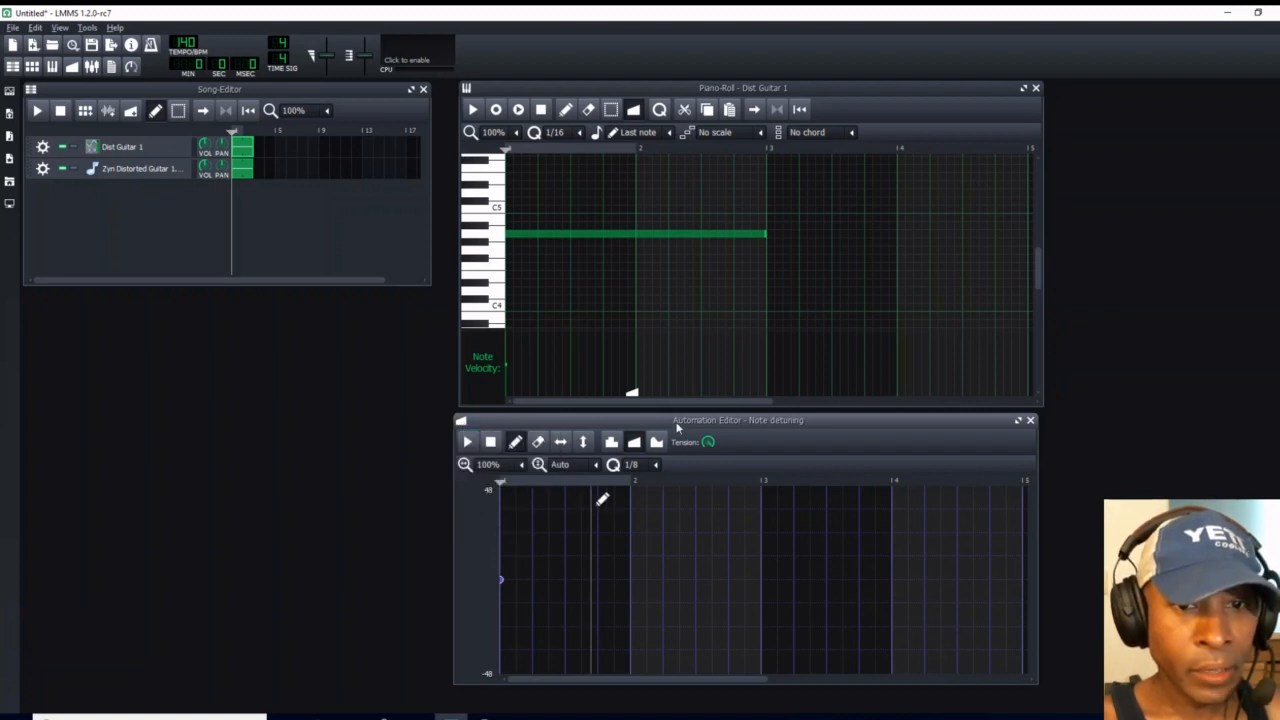
{"action": "left_click_drag", "start_coordinate": [677, 420], "coordinate": [682, 289]}
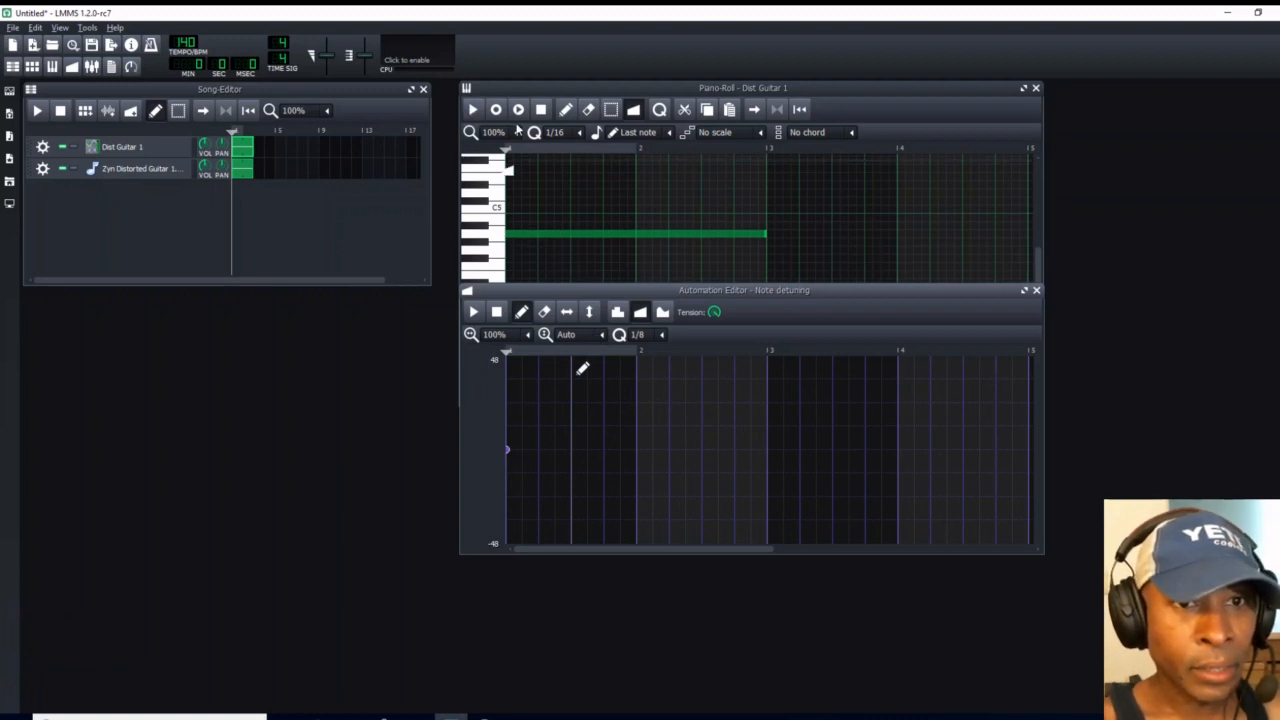
{"action": "left_click", "coordinate": [567, 110]}
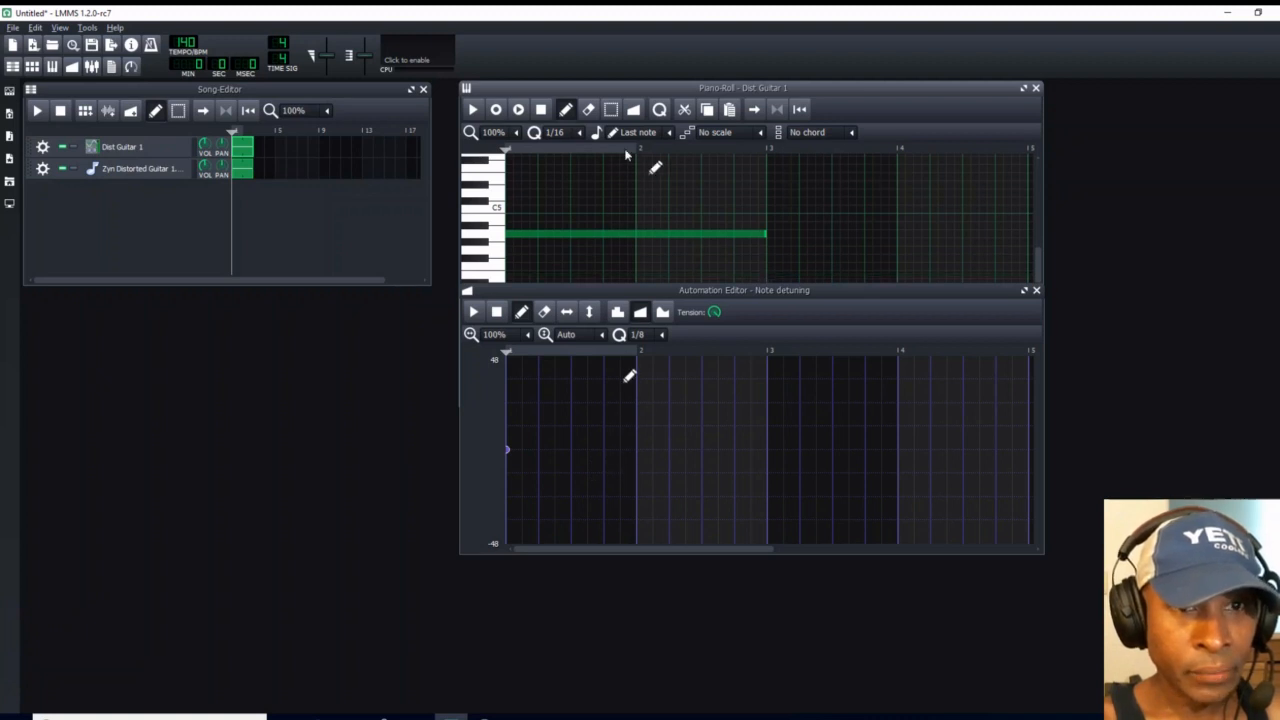
- Add a zero detune point at bar 2 and a raised point of about 10 partway into bar 2
{"action": "left_click", "coordinate": [638, 455]}
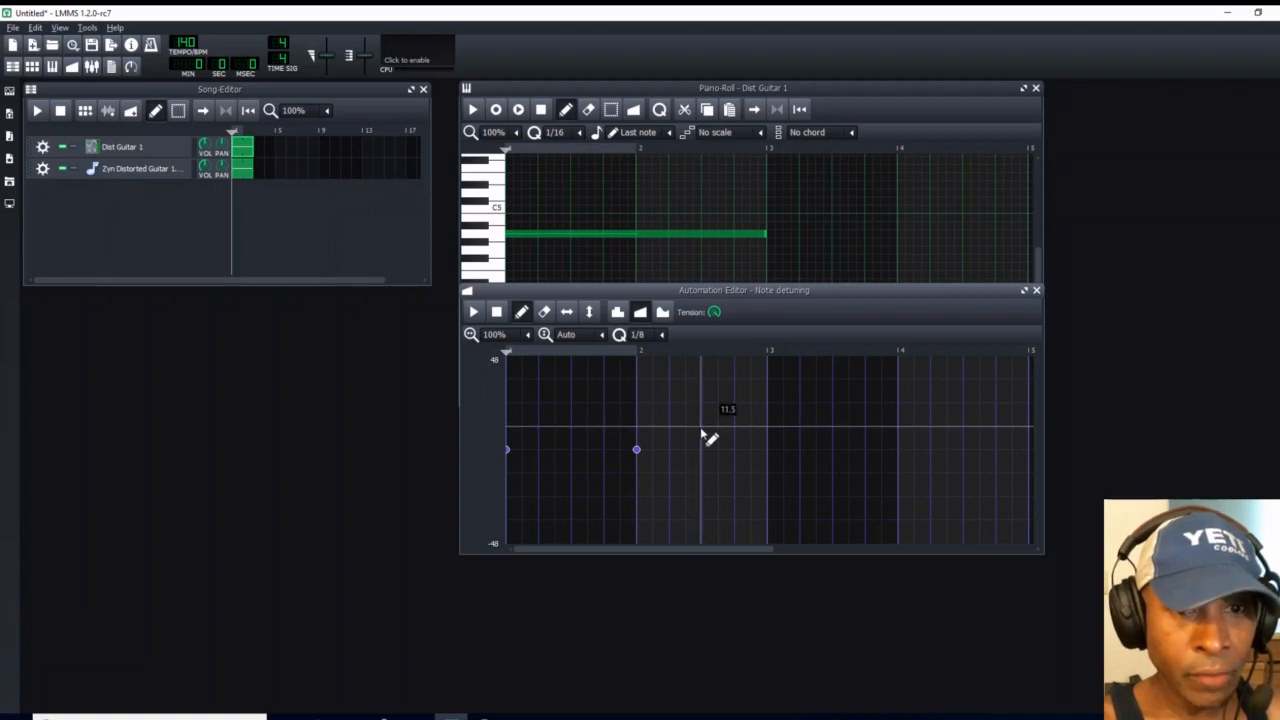
{"action": "left_click", "coordinate": [703, 432]}
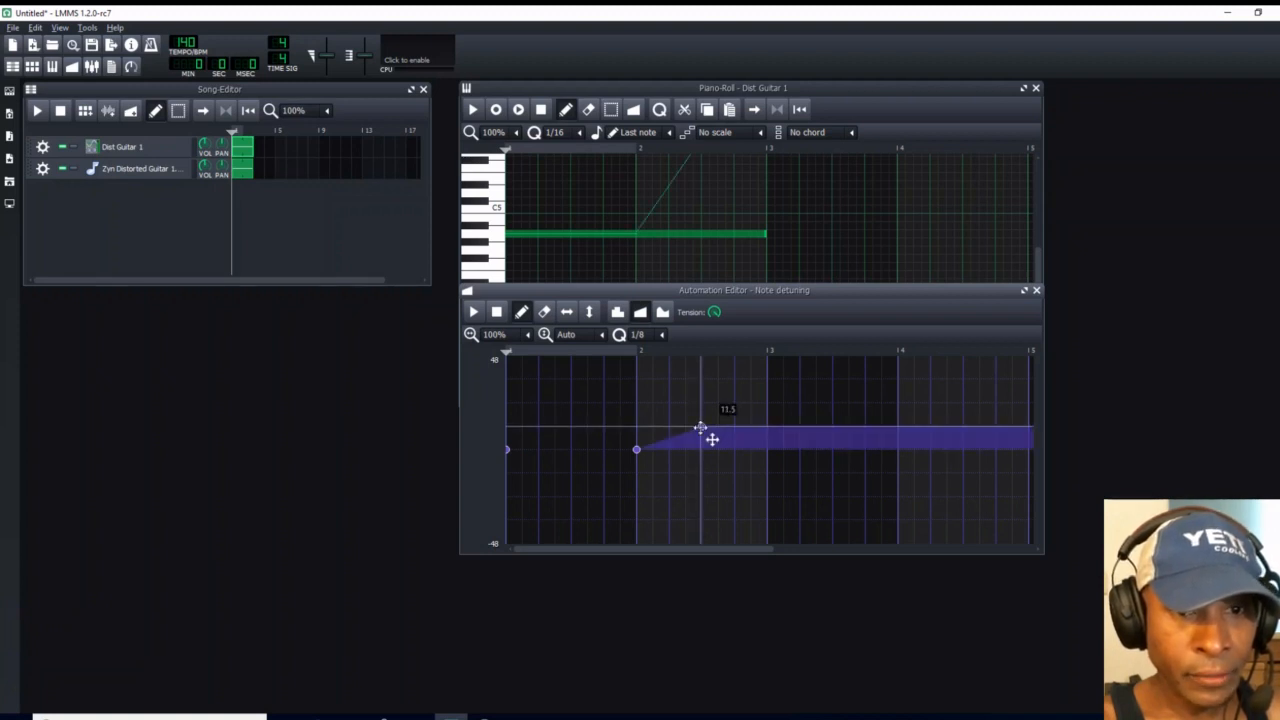
{"action": "left_click_drag", "start_coordinate": [700, 428], "coordinate": [702, 426]}
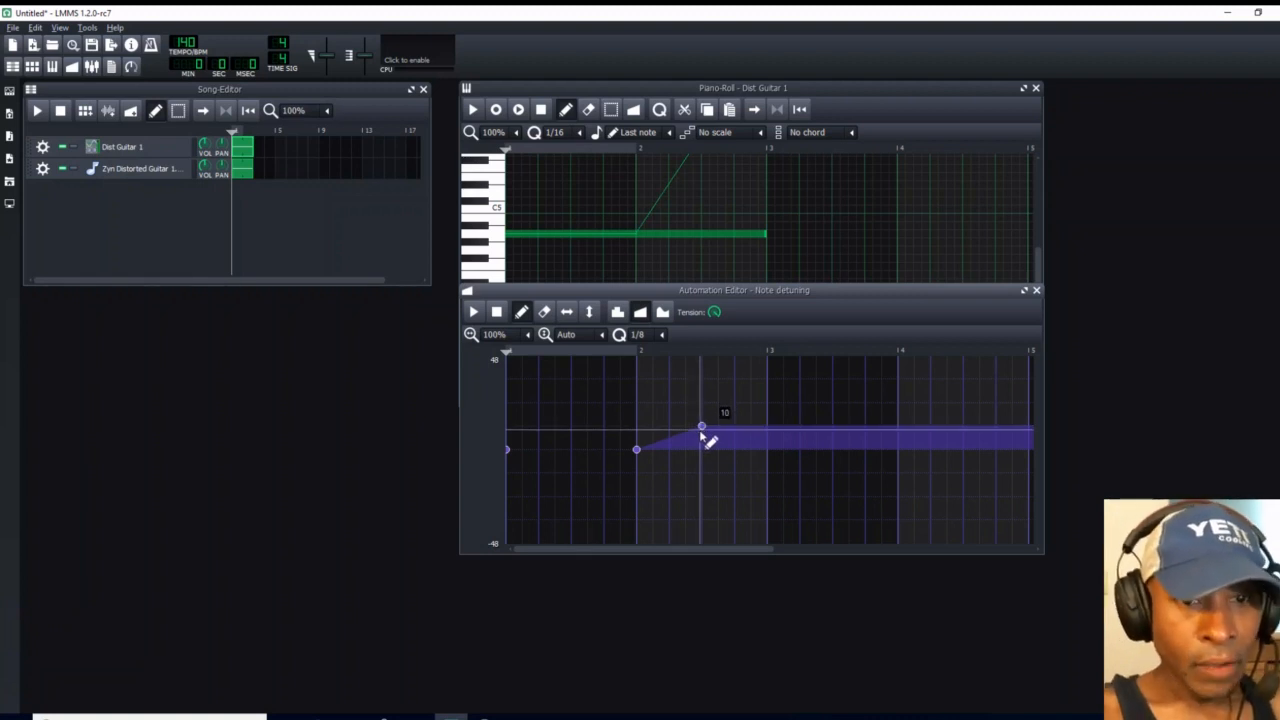
{"action": "left_click_drag", "start_coordinate": [702, 428], "coordinate": [699, 424]}
{"action": "left_click_drag", "start_coordinate": [636, 450], "coordinate": [704, 428]}
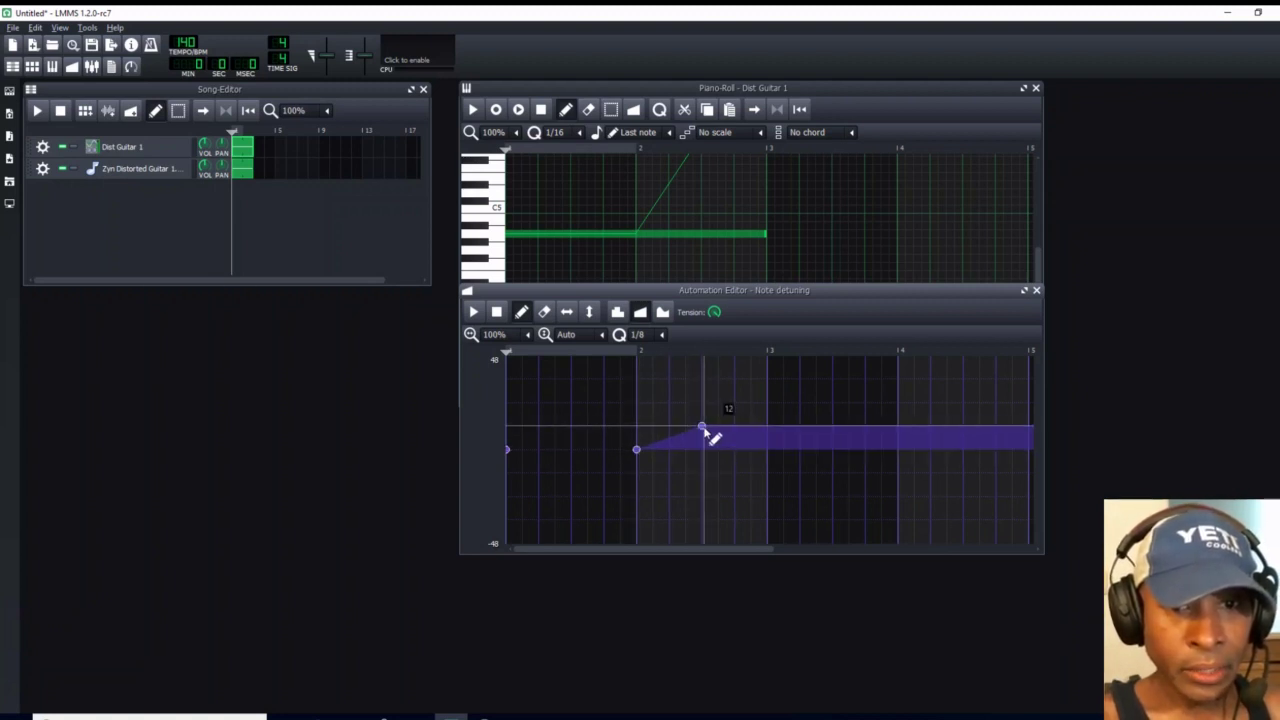
- Return the detune to zero at bar 3, completing the triangular bend, and refocus the note editor
{"action": "left_click", "coordinate": [770, 452]}
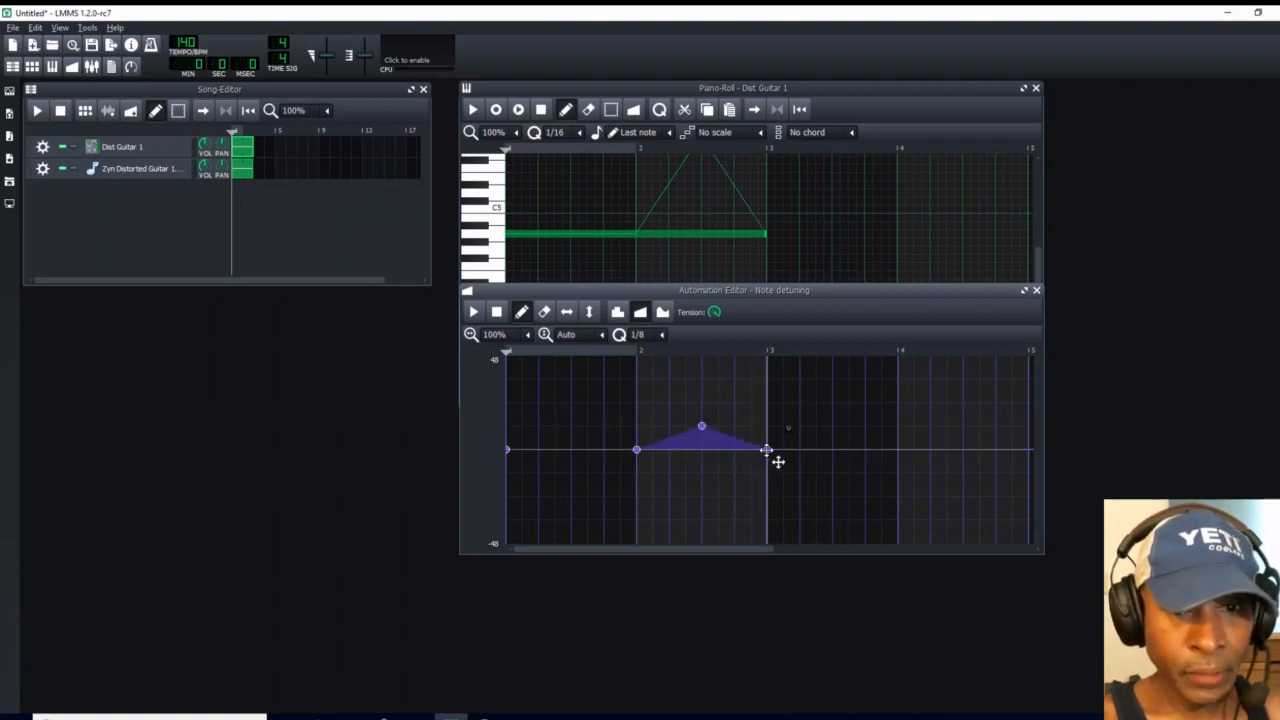
{"action": "left_click", "coordinate": [1037, 268]}
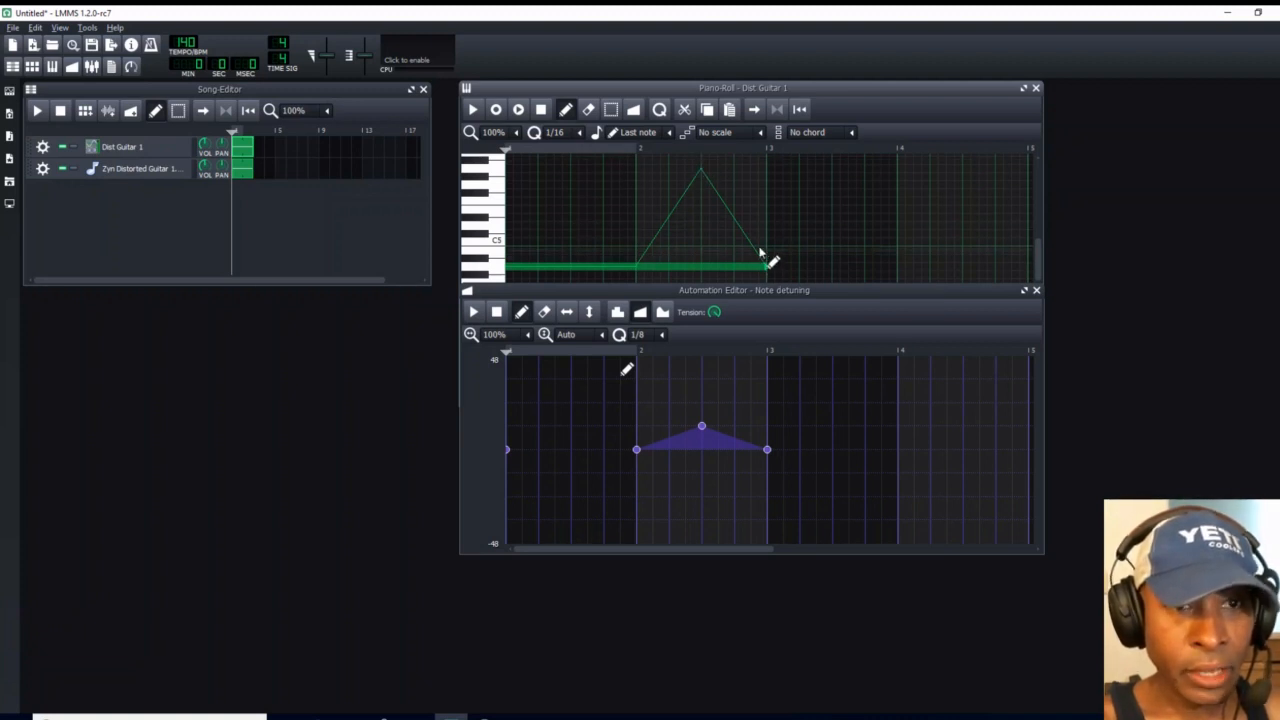
- Play and stop the Dist Guitar 1 pattern, then close the detuning automation and note editor
{"action": "left_click", "coordinate": [474, 110]}
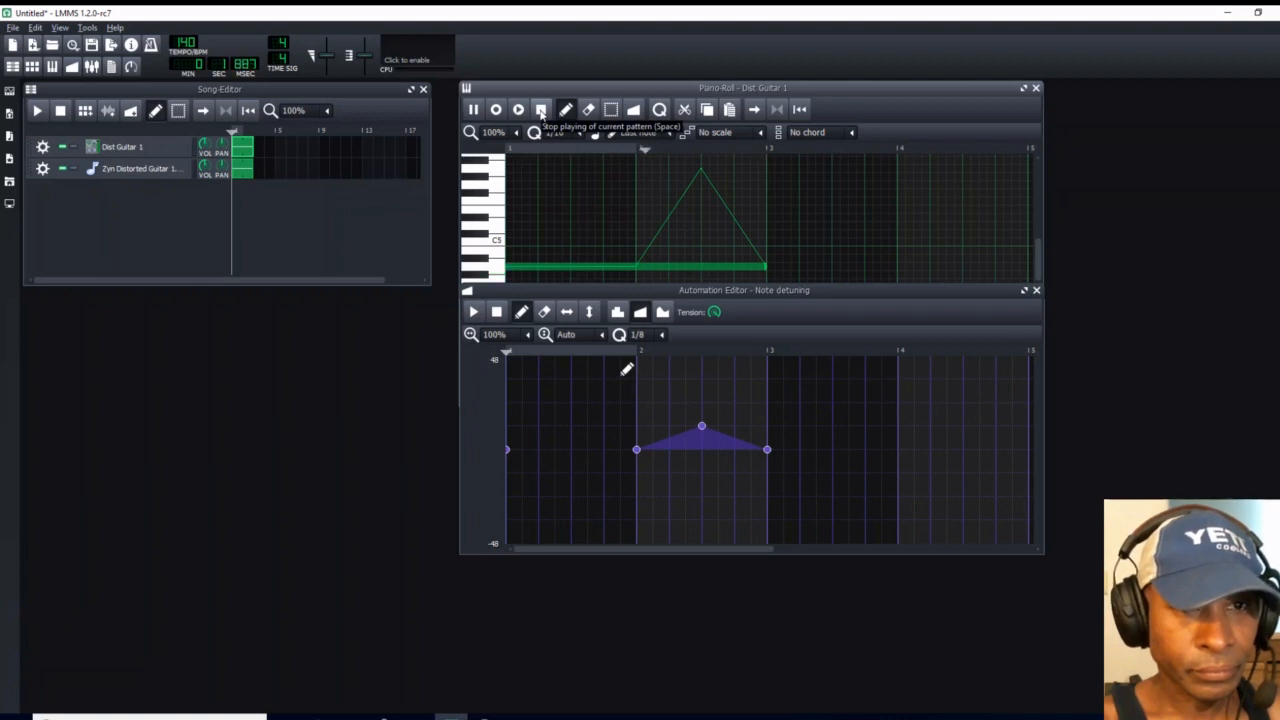
{"action": "left_click", "coordinate": [541, 110]}
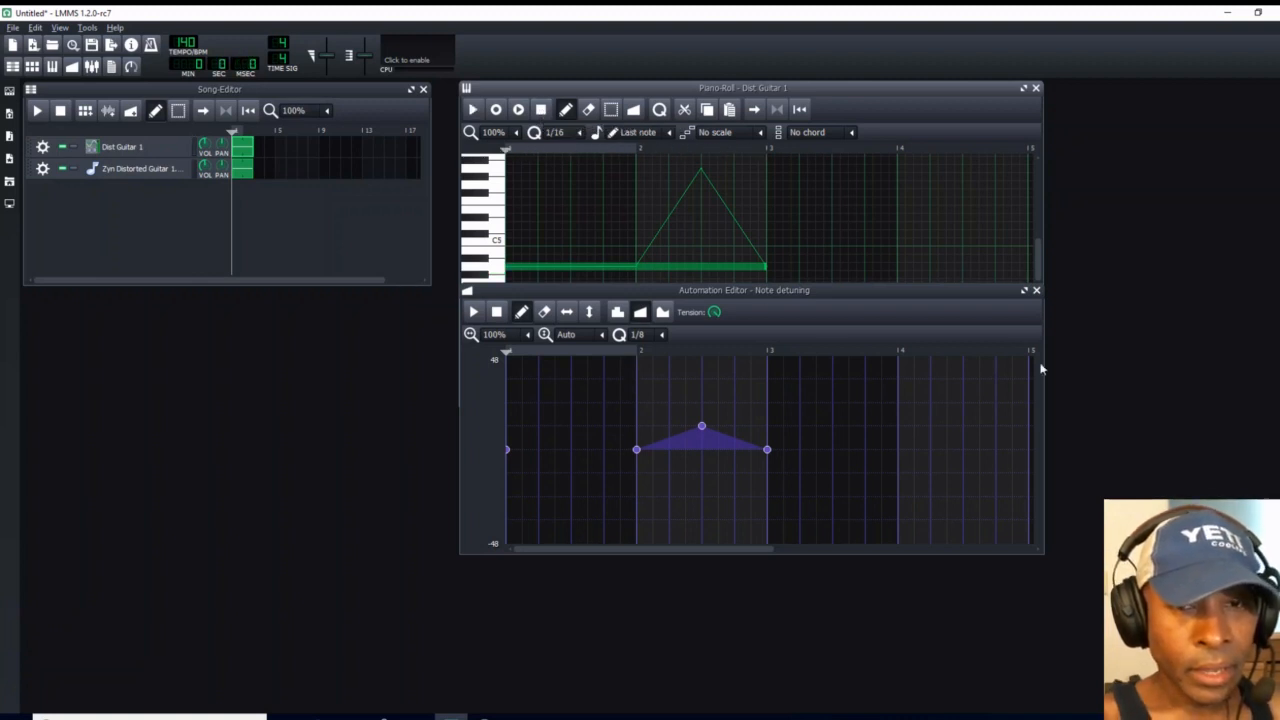
{"action": "left_click", "coordinate": [1038, 291]}
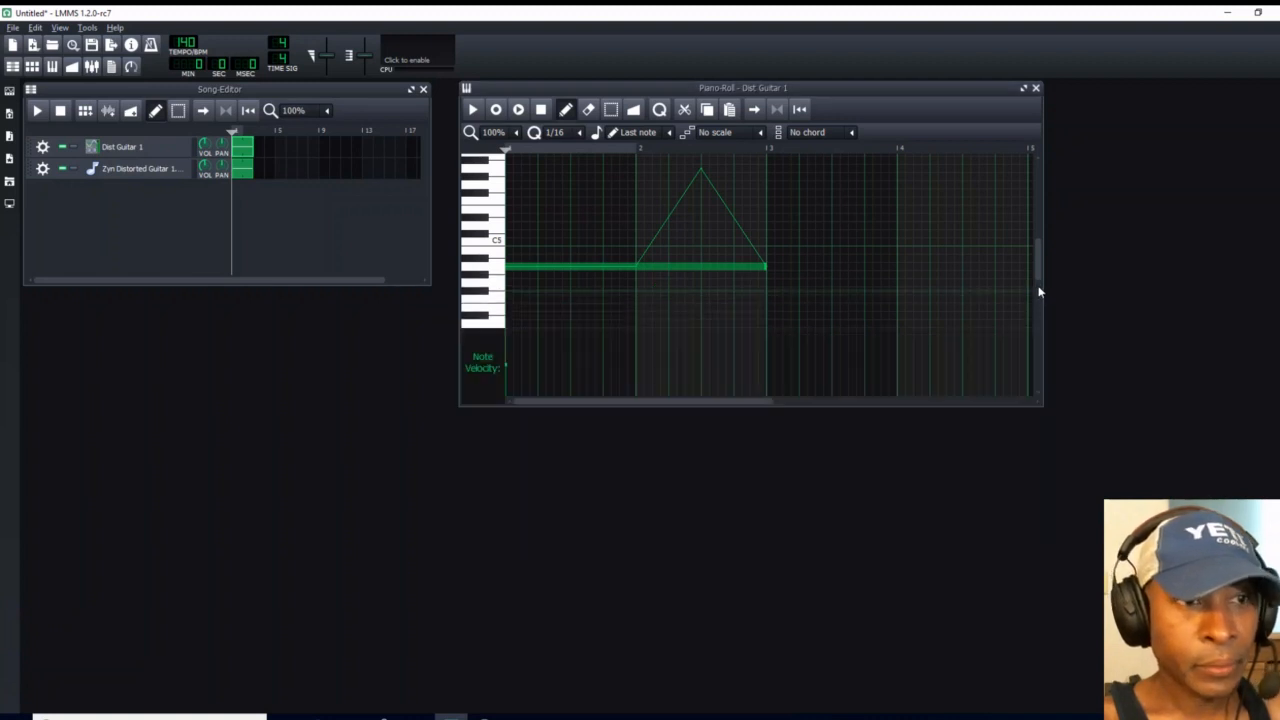
{"action": "left_click", "coordinate": [1035, 89]}
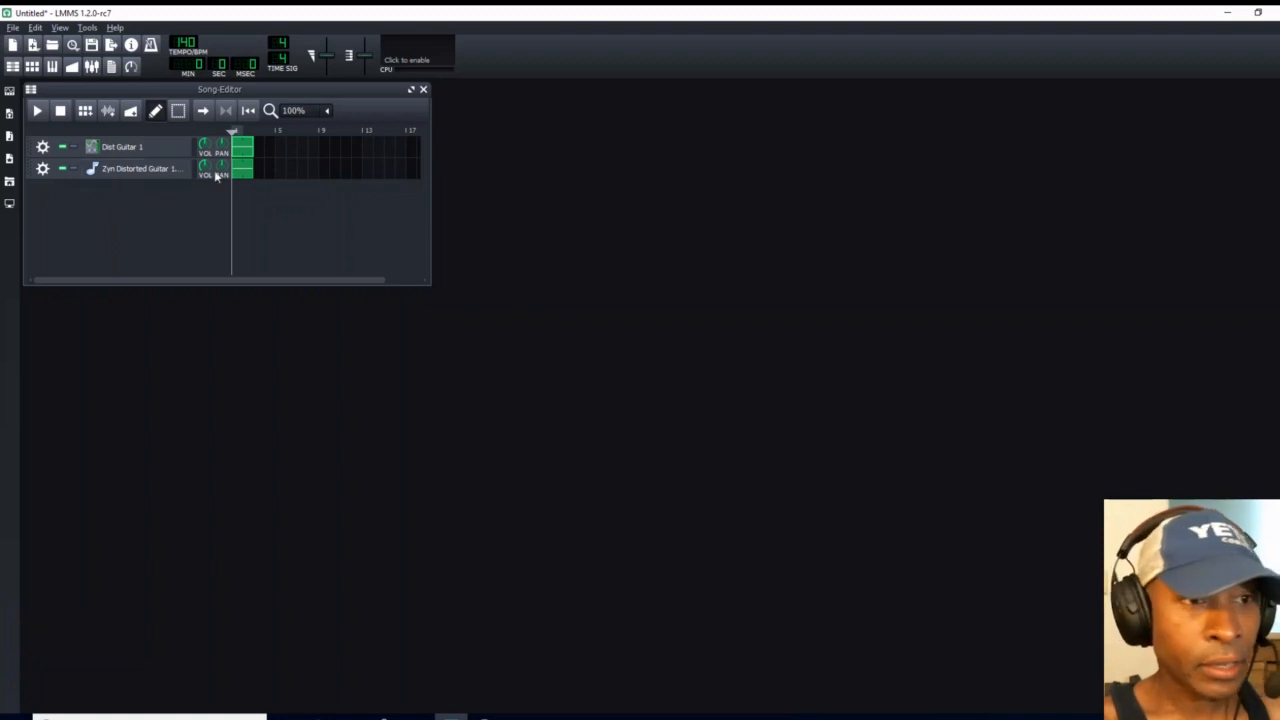
- Open the wav pattern's long note detuning automation and shift its editor down to reveal the note
{"action": "double_click", "coordinate": [247, 172]}
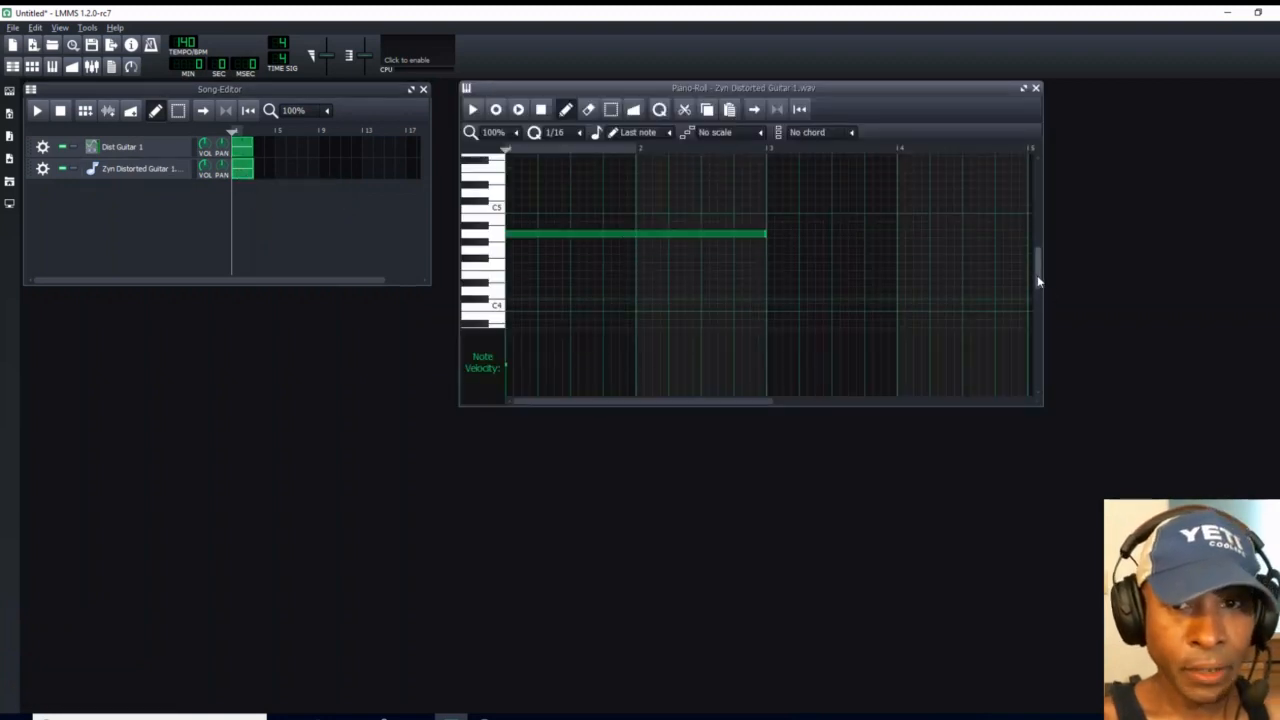
{"action": "left_click_drag", "start_coordinate": [1038, 281], "coordinate": [1036, 263]}
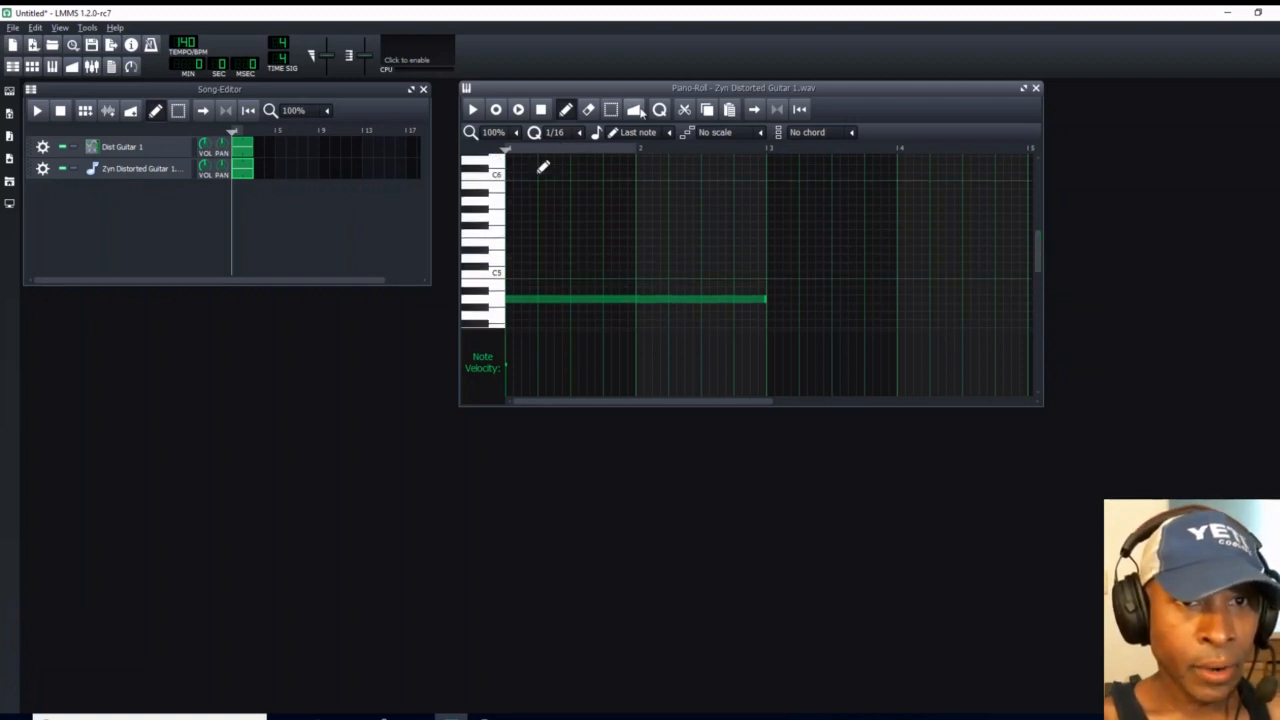
{"action": "left_click", "coordinate": [634, 110]}
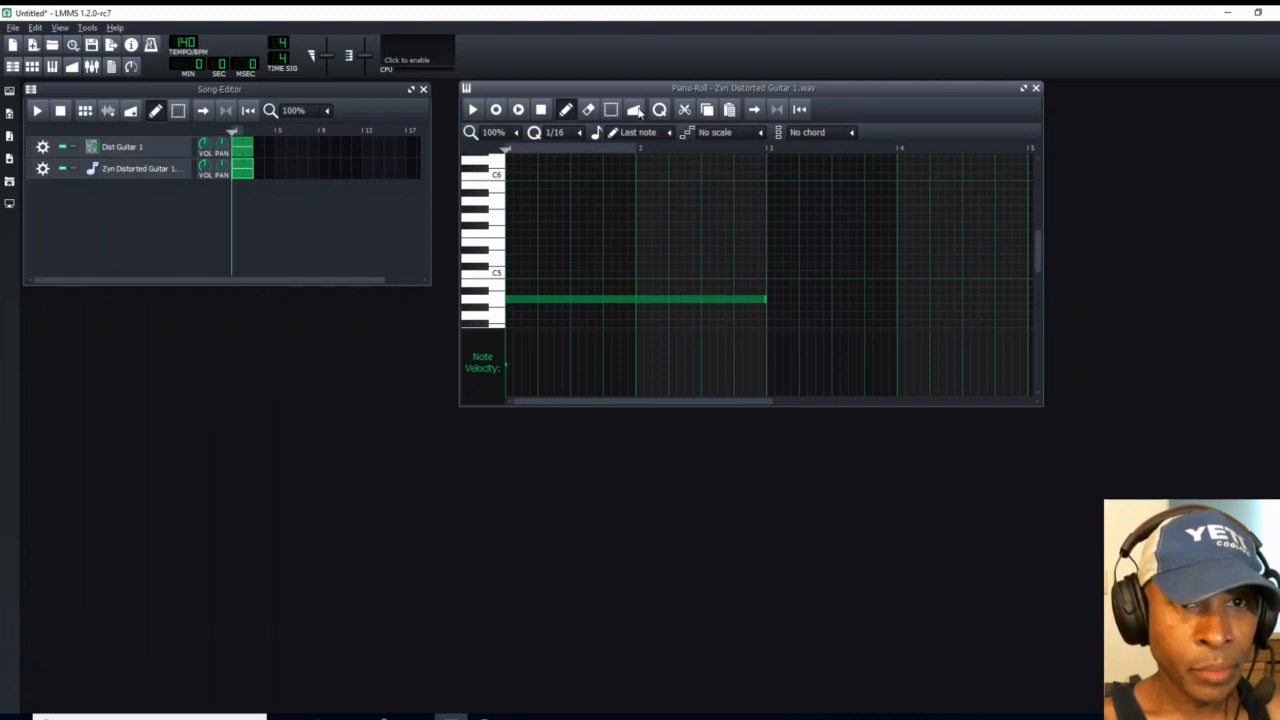
{"action": "left_click", "coordinate": [602, 302]}
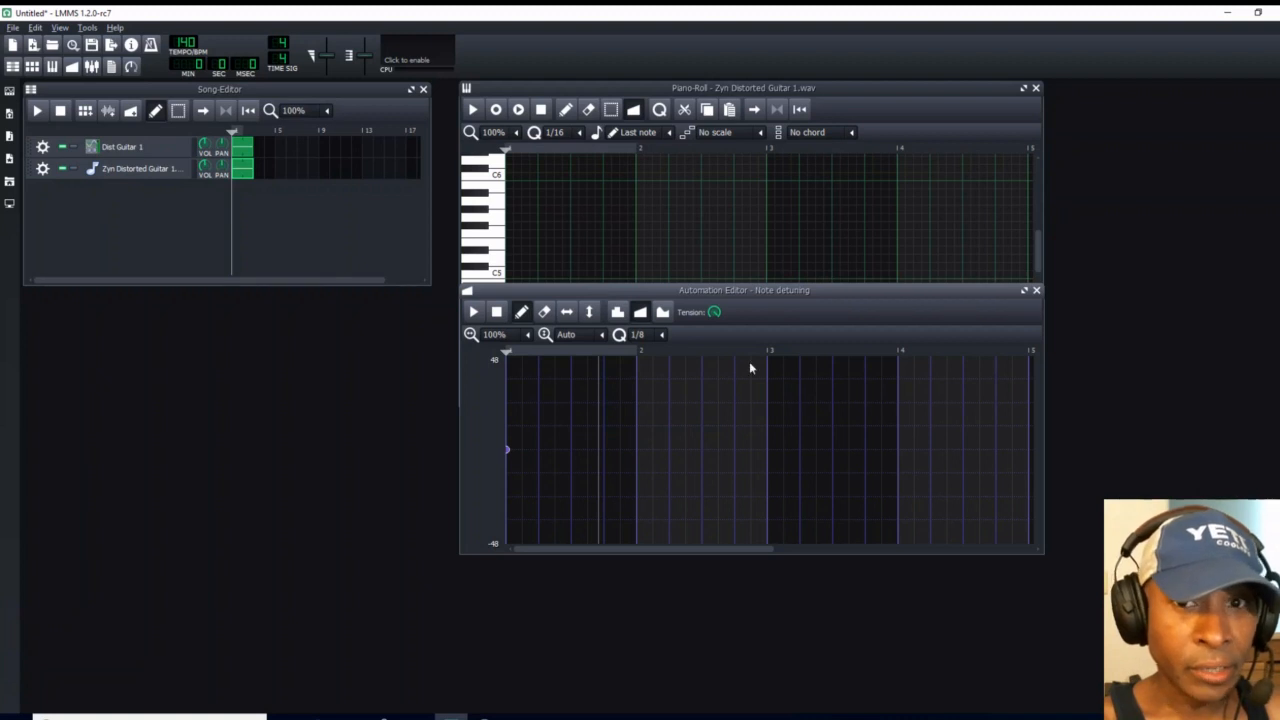
{"action": "left_click_drag", "start_coordinate": [802, 293], "coordinate": [799, 323]}
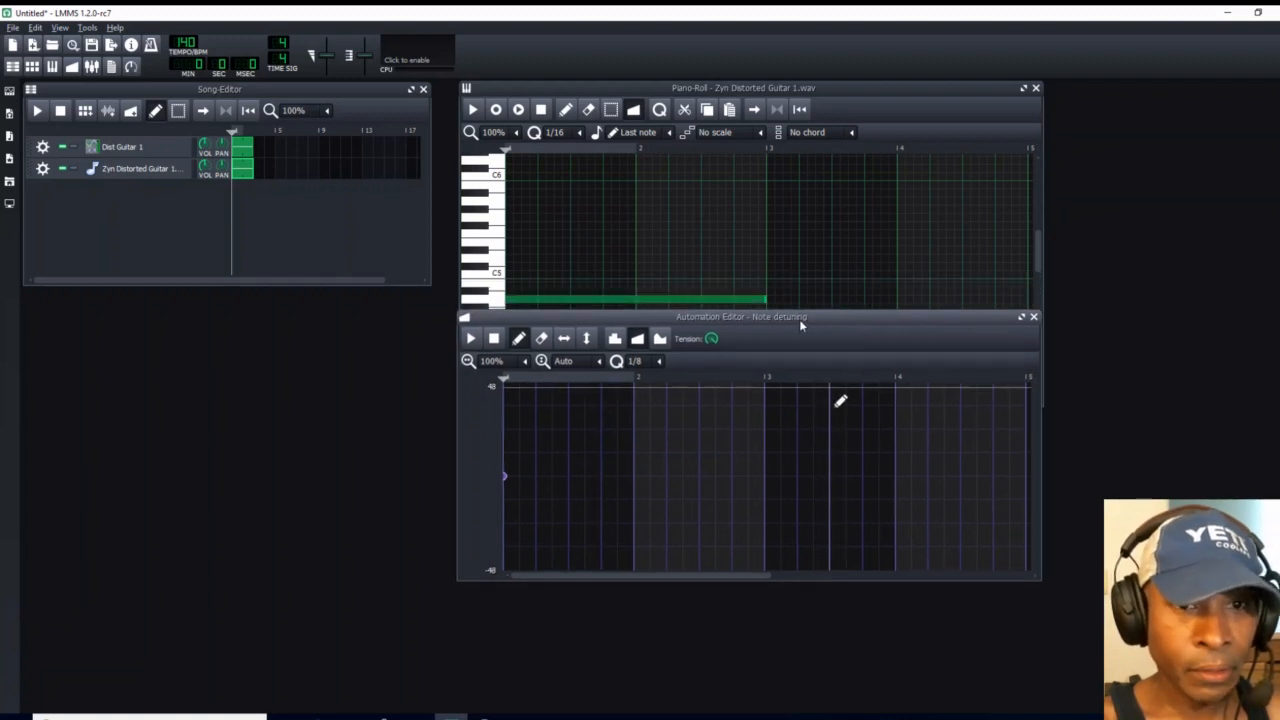
- Draw detune points: zero at bar 2, a raised peak mid-bar 2, and zero again at bar 3
{"action": "left_click", "coordinate": [640, 491]}
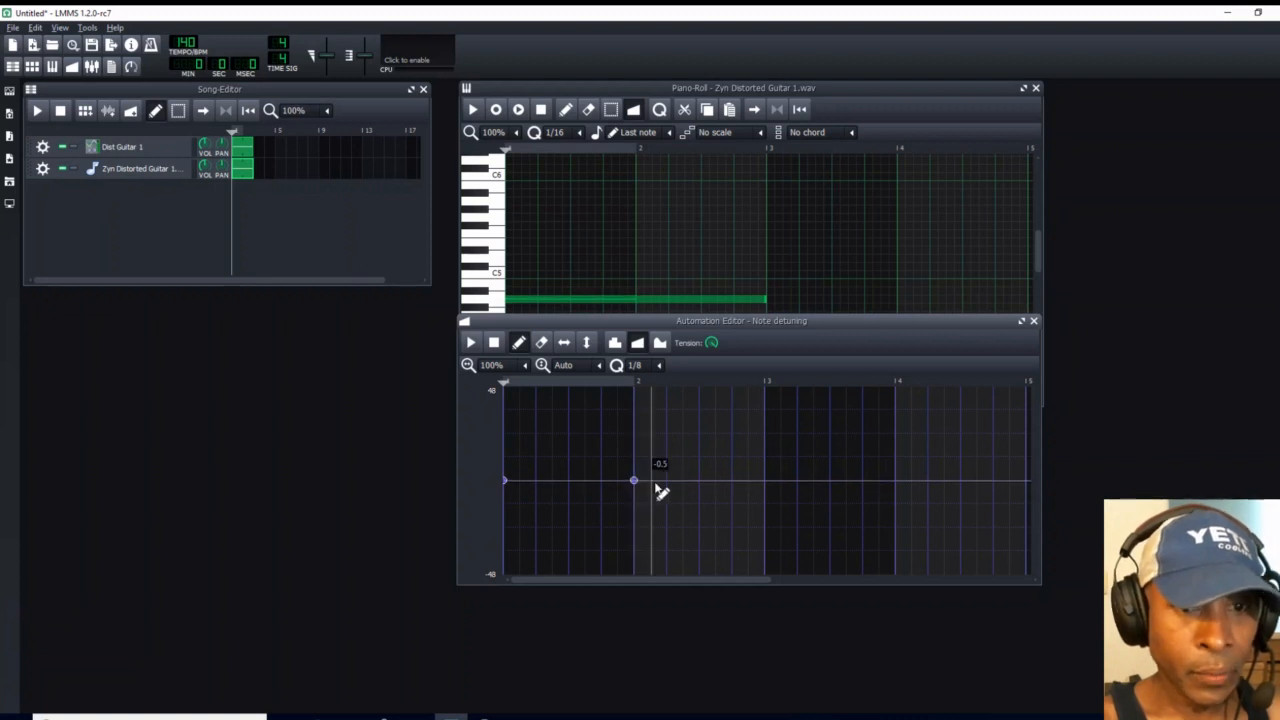
{"action": "left_click_drag", "start_coordinate": [697, 482], "coordinate": [700, 465]}
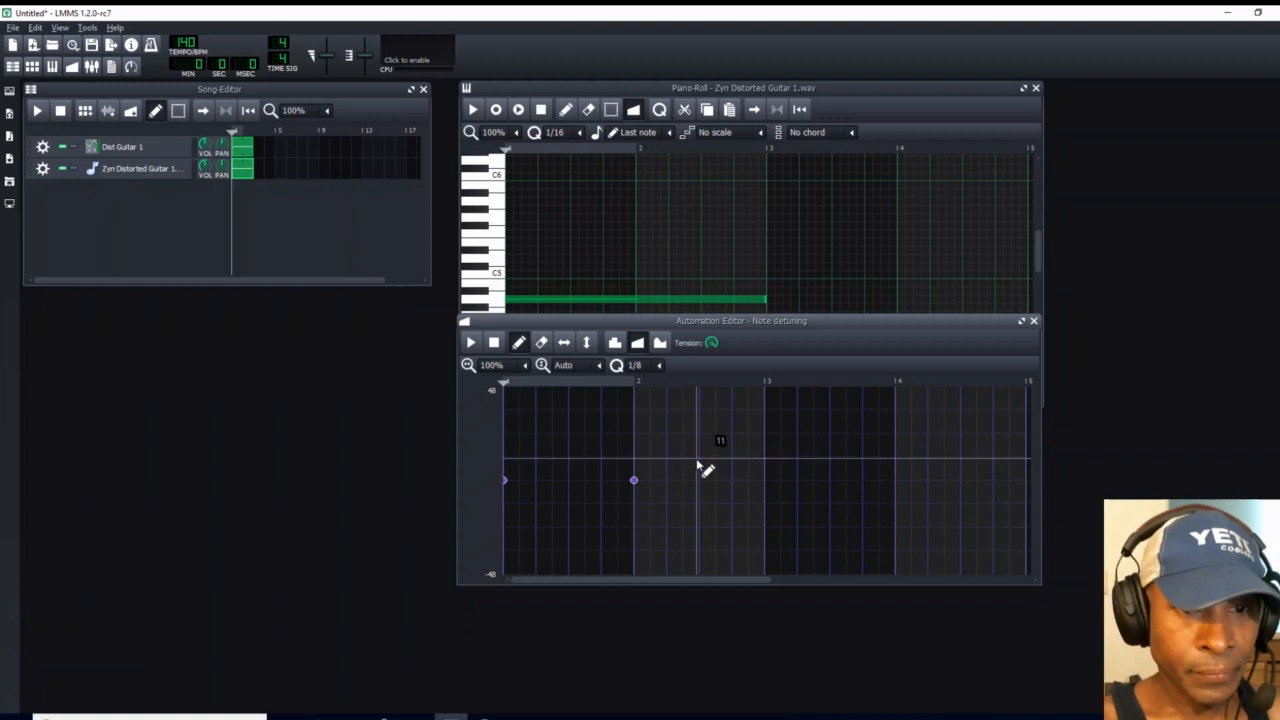
{"action": "left_click", "coordinate": [700, 466]}
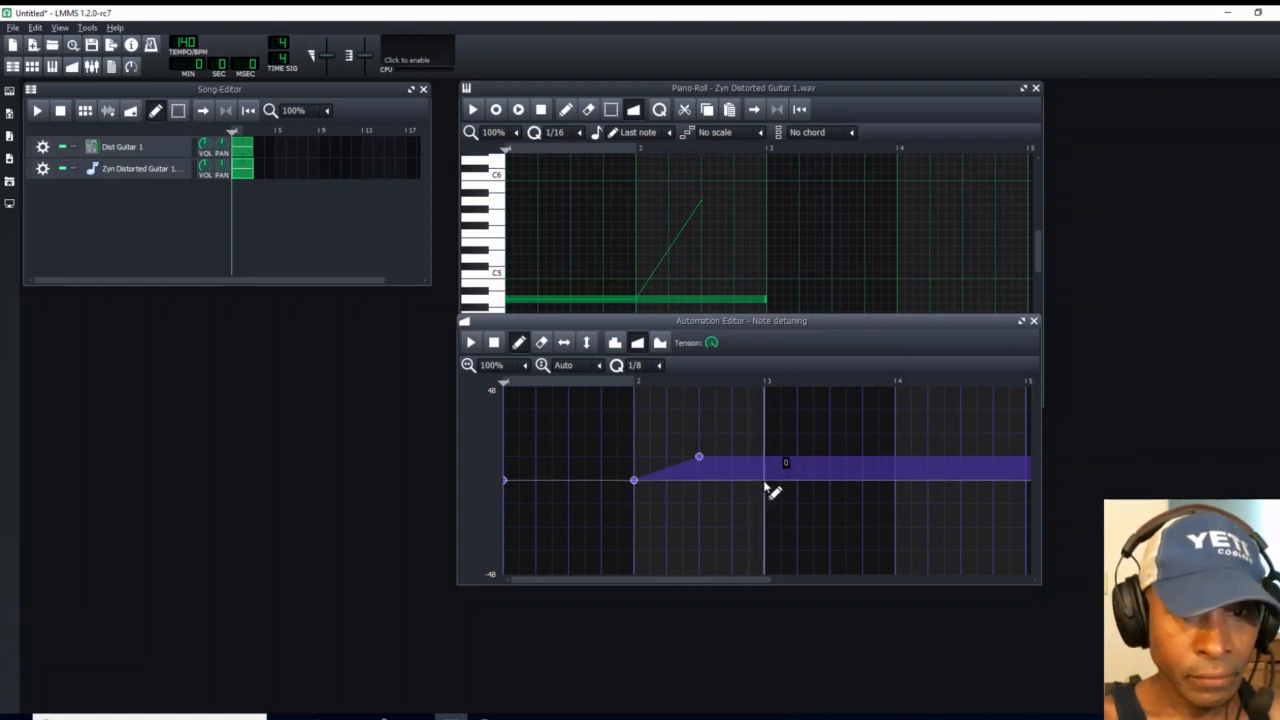
{"action": "left_click", "coordinate": [765, 481]}
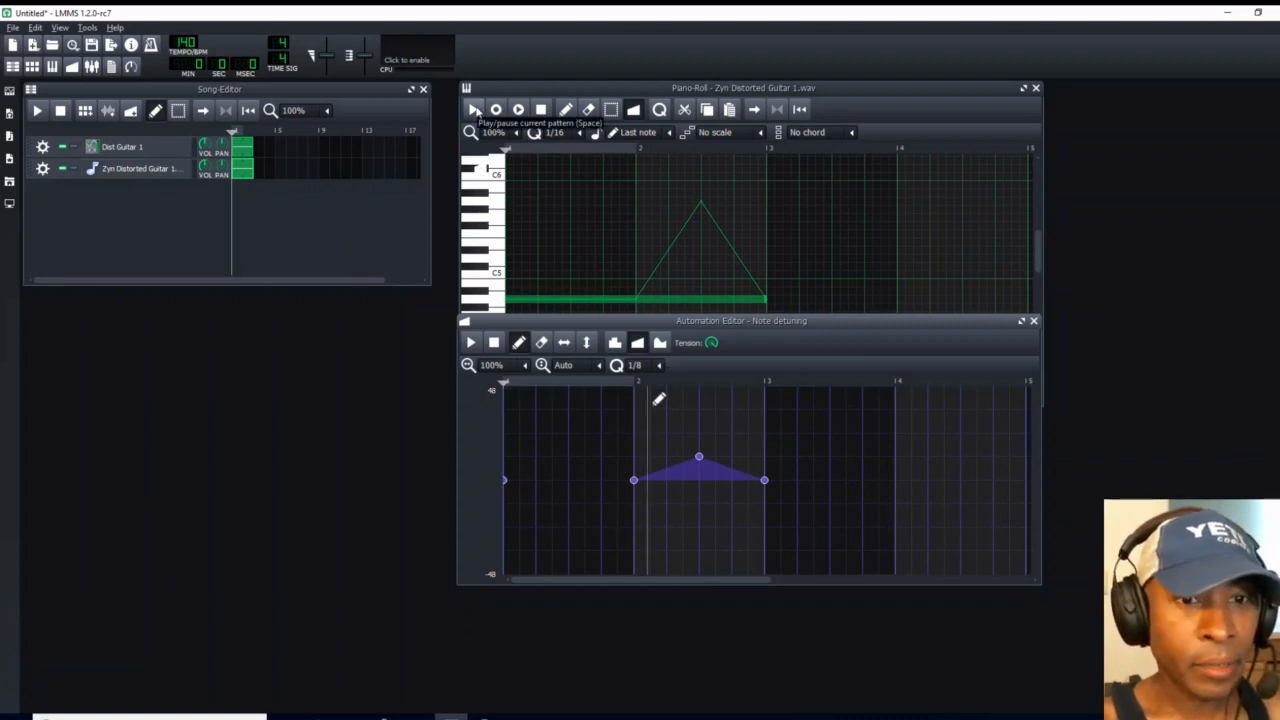
- Play and stop the wav pattern, then close its detuning automation and note editor
{"action": "left_click", "coordinate": [478, 112]}
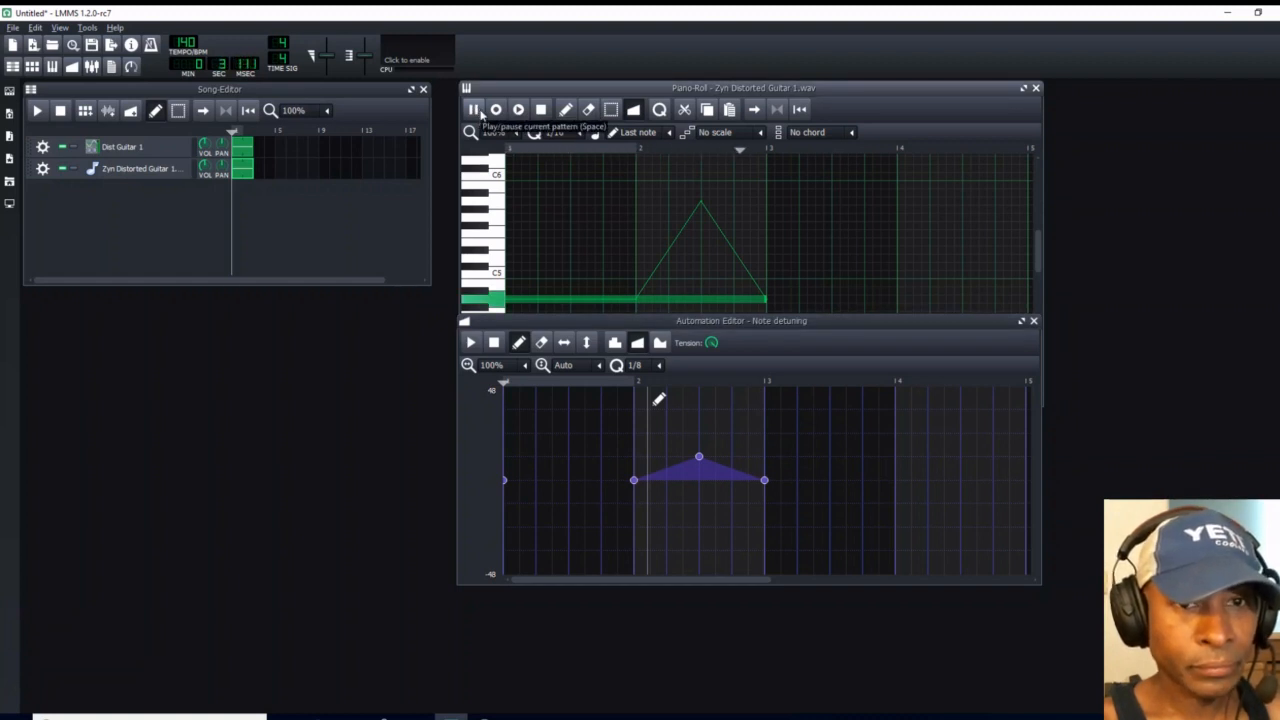
{"action": "left_click", "coordinate": [543, 111]}
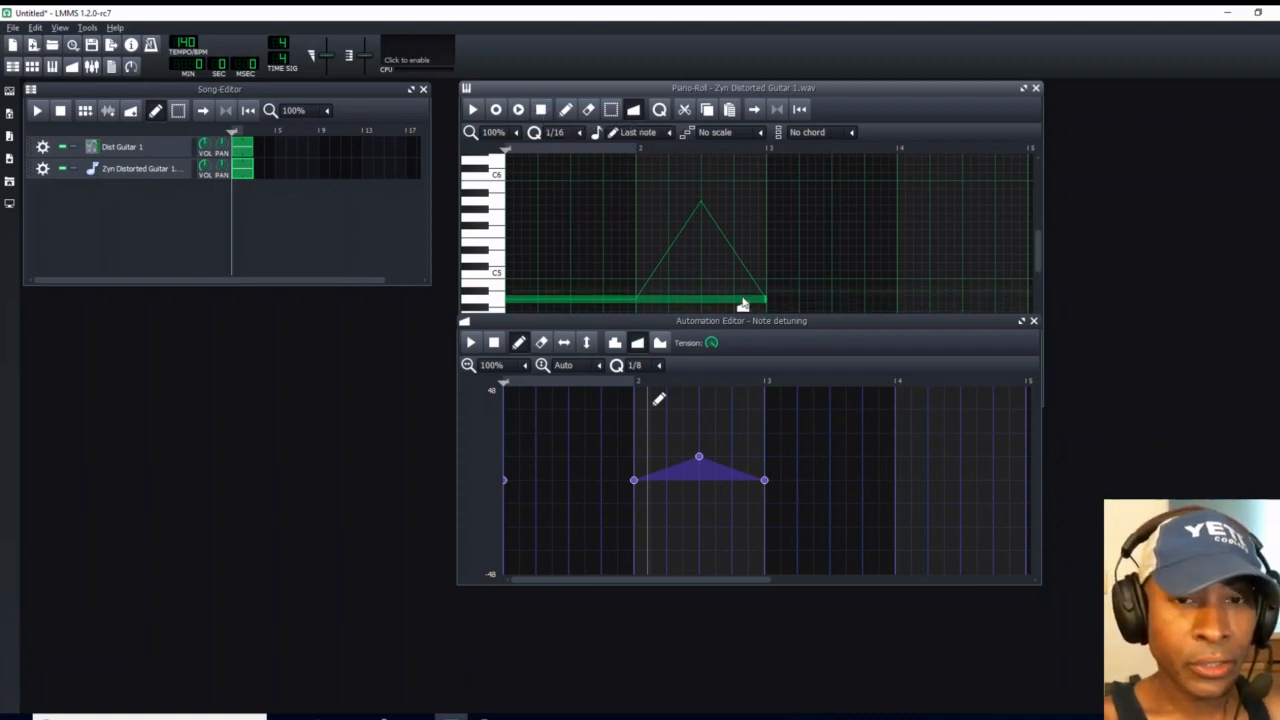
{"action": "left_click", "coordinate": [1033, 320]}
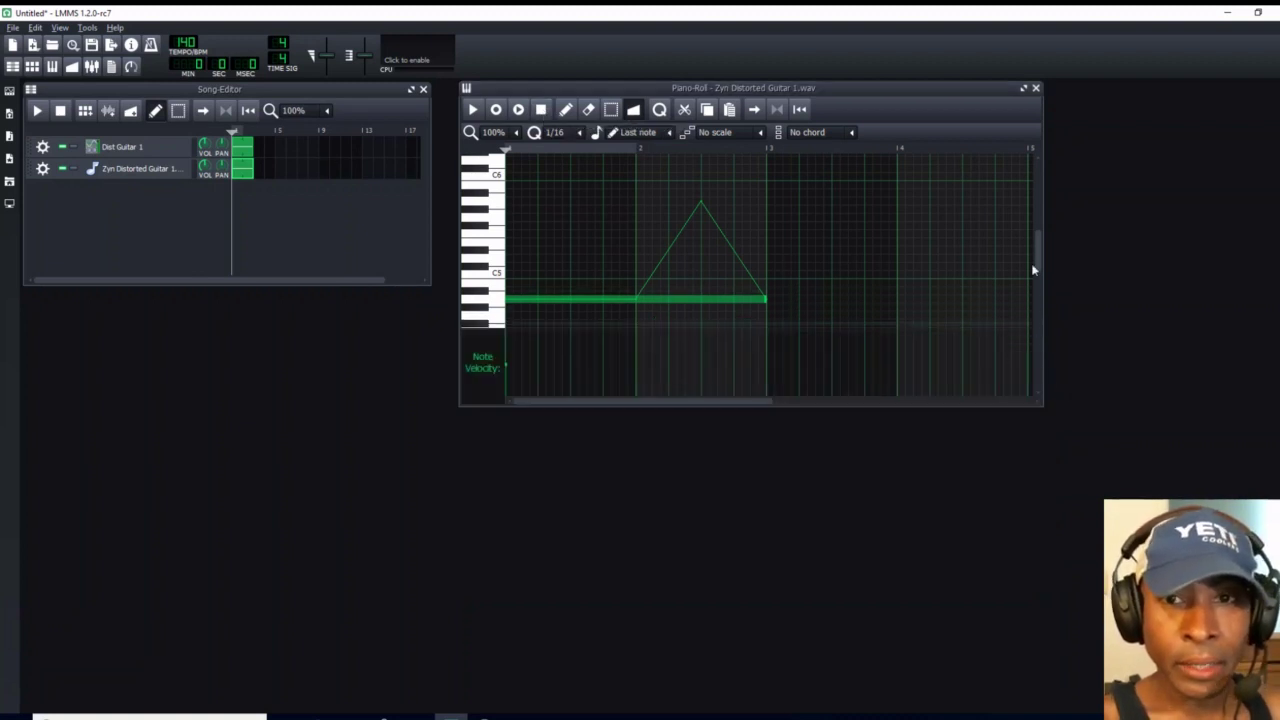
{"action": "left_click", "coordinate": [1035, 88]}
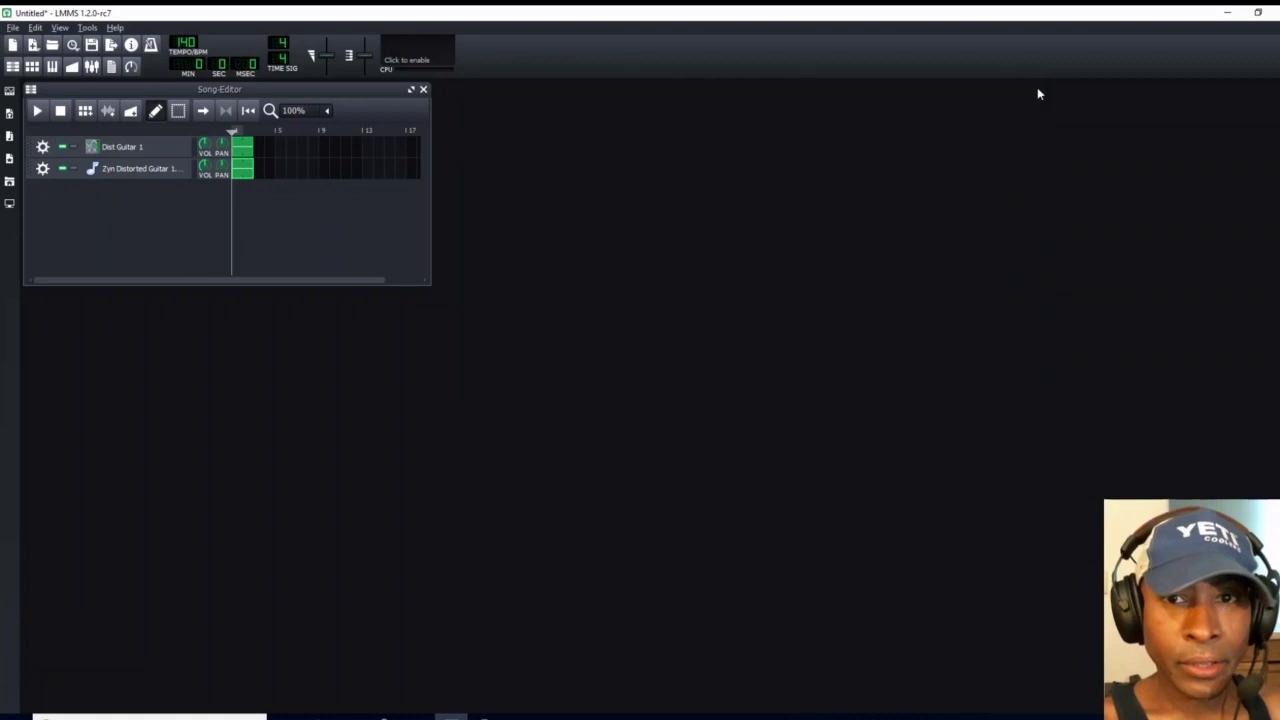
- Show both instrument windows side by side and raise the WAV sample's AMP to 500%
{"action": "left_click", "coordinate": [145, 147]}
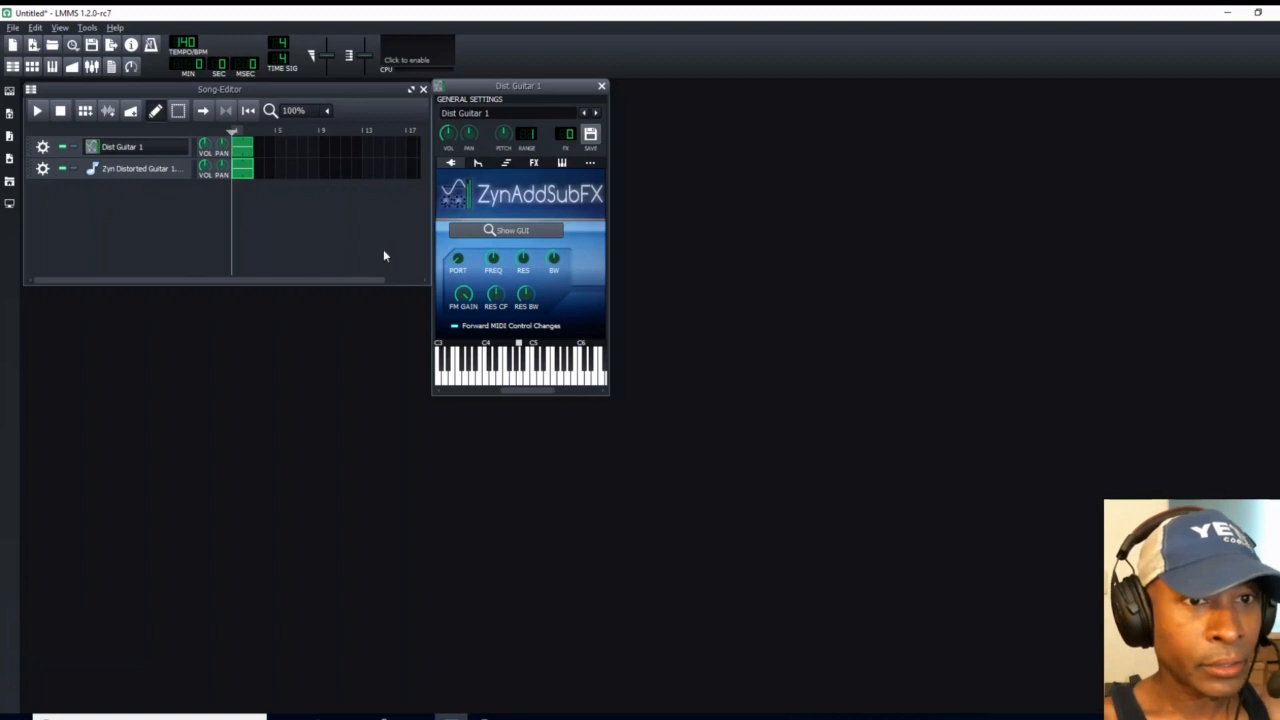
{"action": "left_click", "coordinate": [138, 169]}
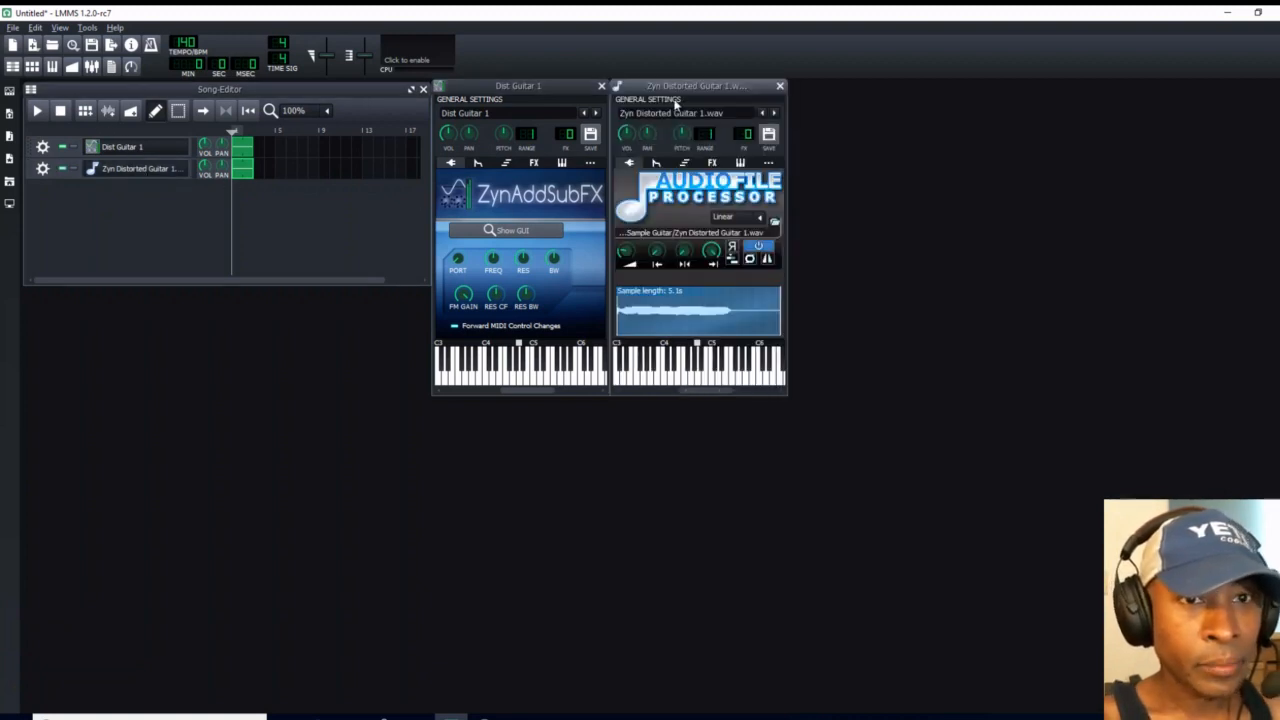
{"action": "left_click_drag", "start_coordinate": [672, 85], "coordinate": [691, 89]}
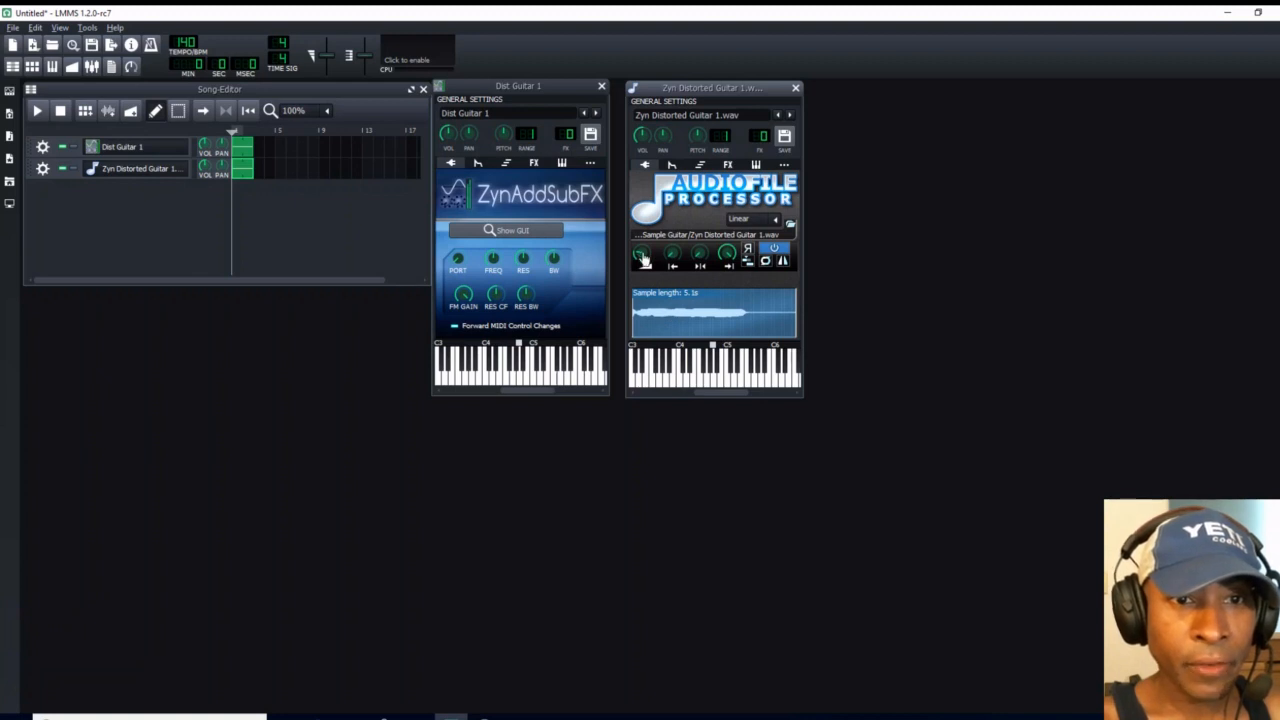
{"action": "left_click_drag", "start_coordinate": [643, 258], "coordinate": [643, 261]}
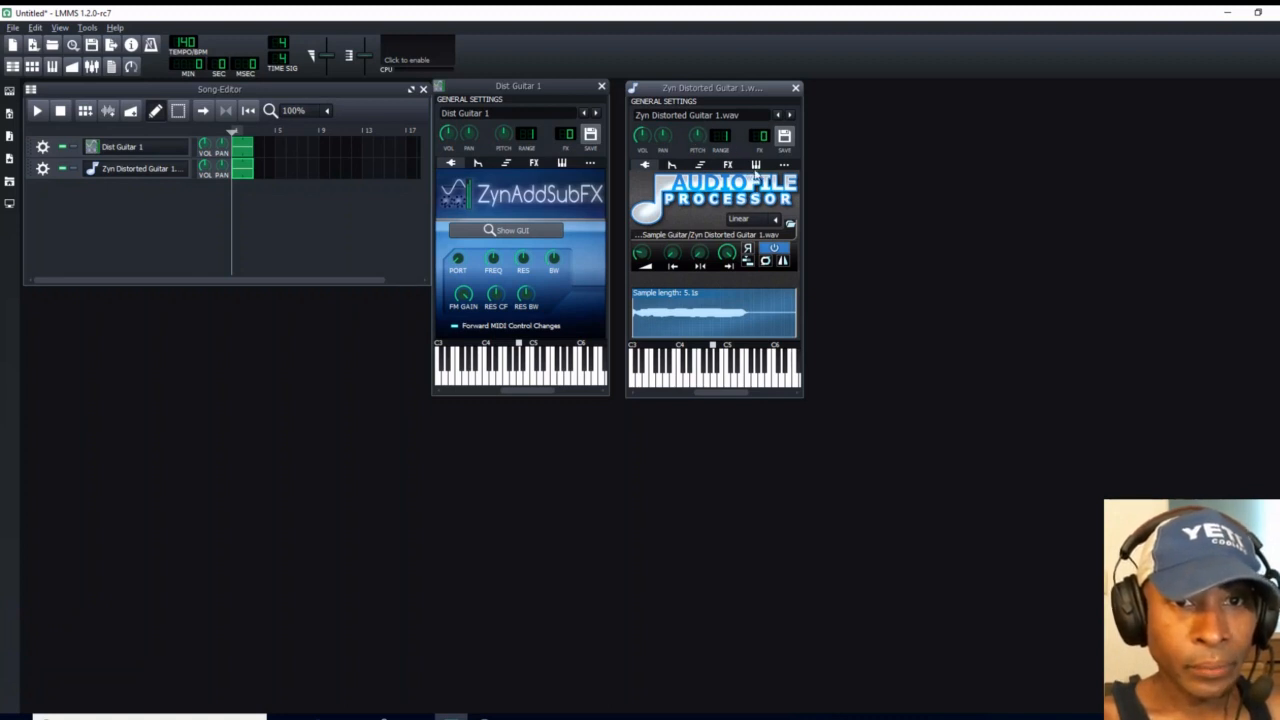
- View the WAV instrument's FX, FUNC and ENV/LFO pages, then Dist Guitar 1's ENV/LFO page
{"action": "left_click", "coordinate": [728, 165]}
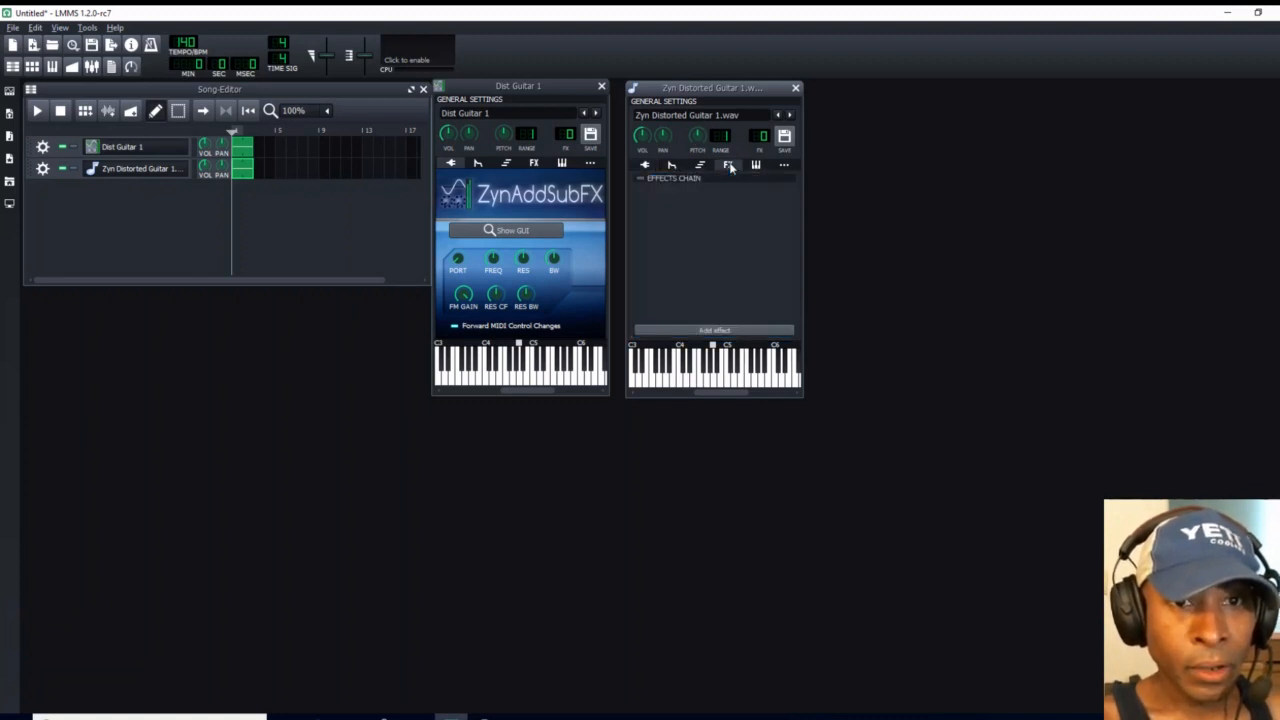
{"action": "left_click", "coordinate": [699, 165]}
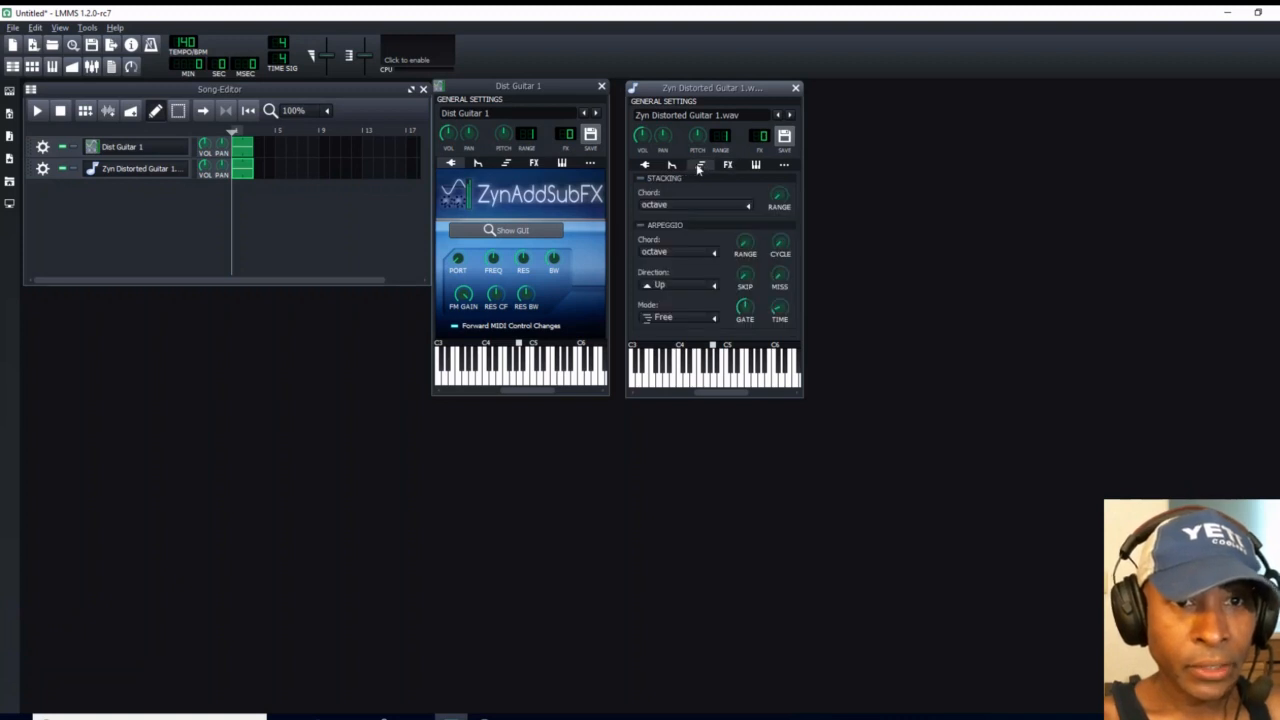
{"action": "left_click", "coordinate": [671, 166]}
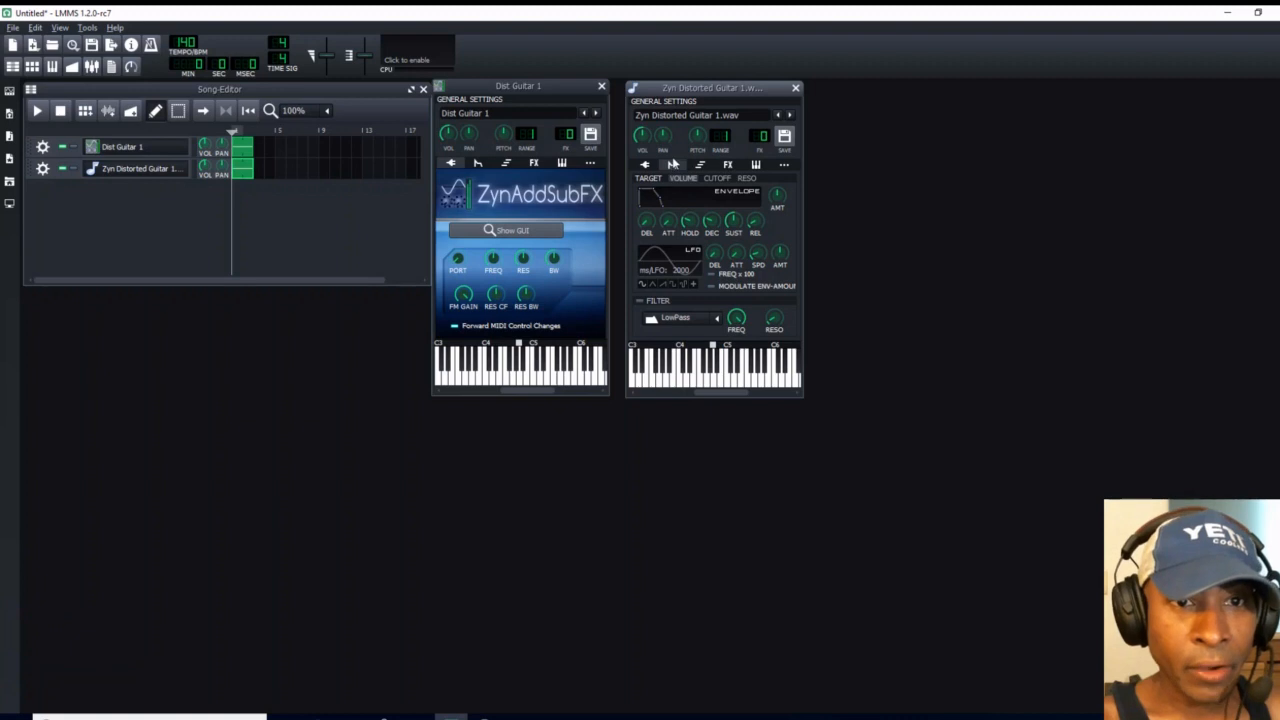
{"action": "left_click", "coordinate": [478, 165]}
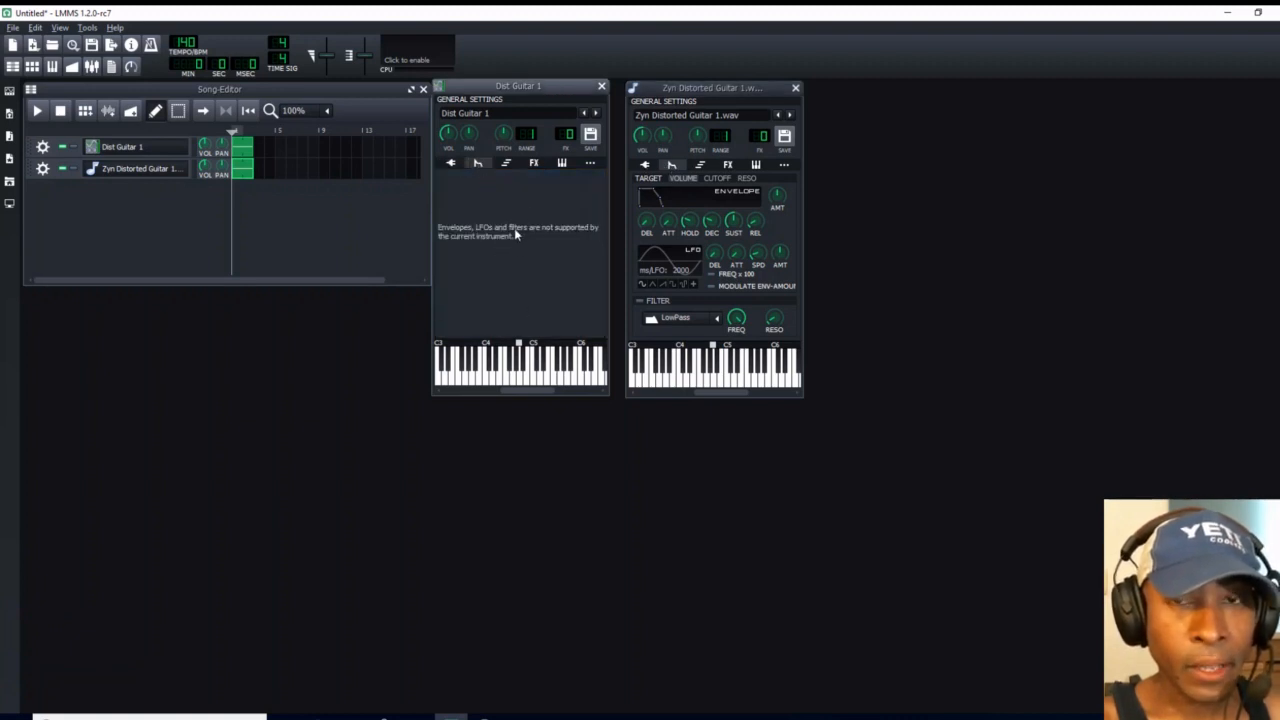